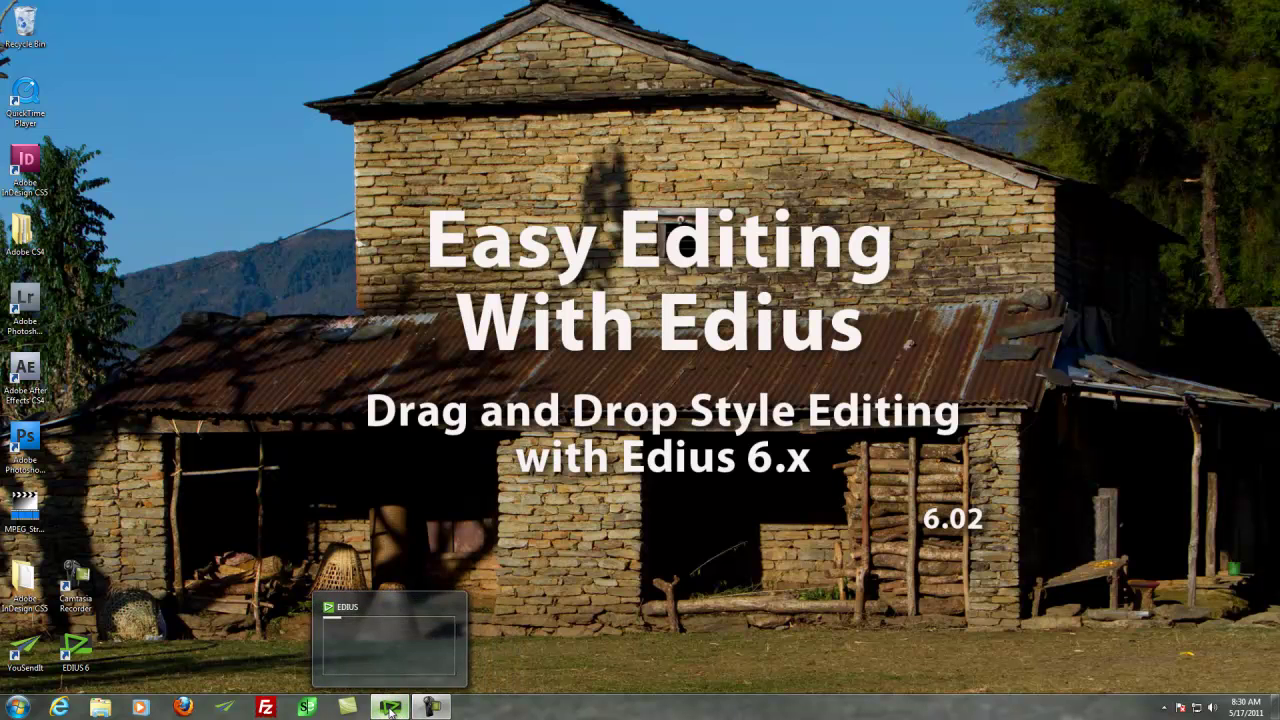
Switch to EDIUS, zoom the 3Point sequence out to 5 Seconds and place the timeline cursor at 00:10:05;00
{"action": "left_click", "coordinate": [390, 710]}
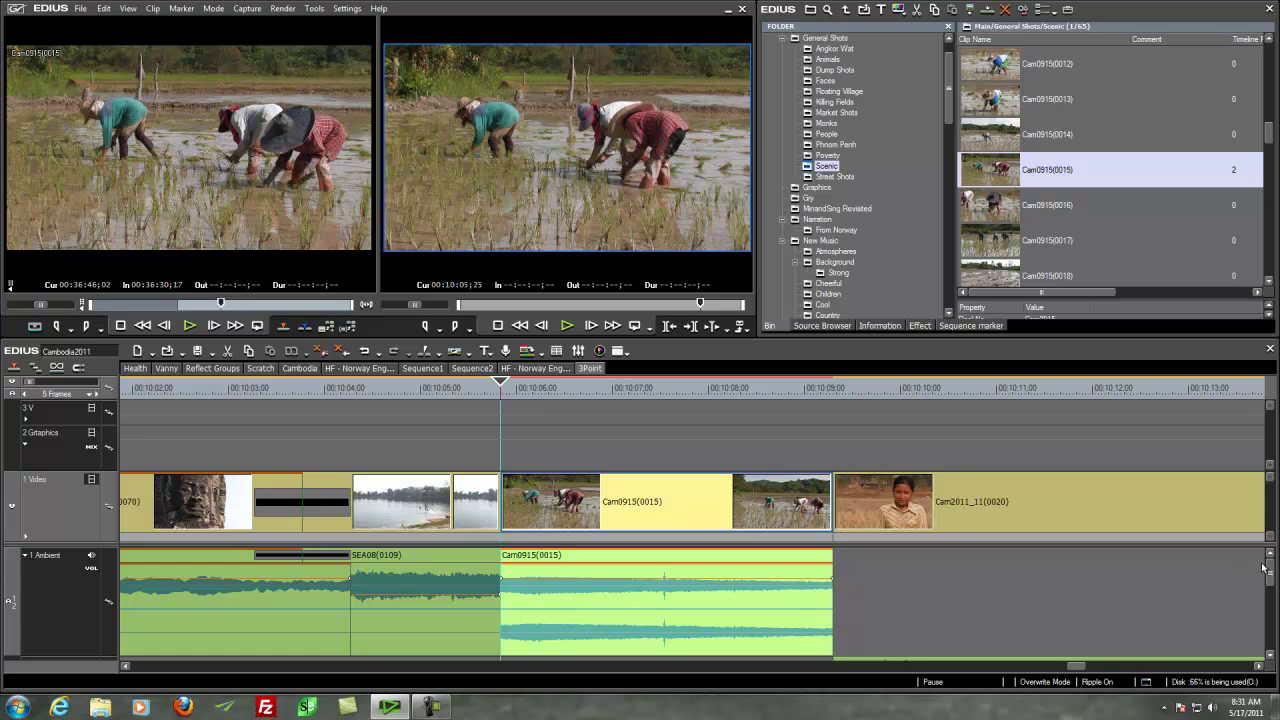
{"action": "scroll", "coordinate": [1079, 600], "scroll_direction": "down", "scroll_amount": 4}
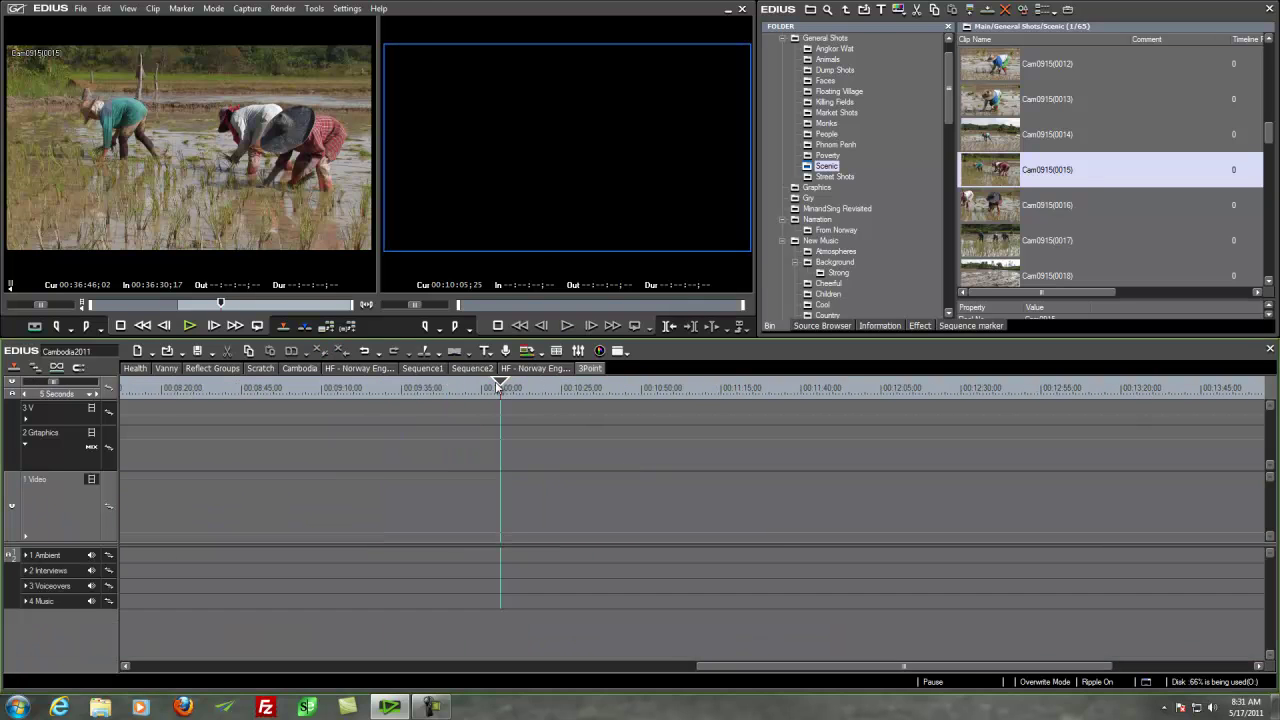
{"action": "mouse_move", "coordinate": [494, 400]}
{"action": "left_mouse_down"}
{"action": "mouse_move", "coordinate": [466, 400]}
{"action": "mouse_move", "coordinate": [525, 400]}
{"action": "mouse_move", "coordinate": [497, 404]}
{"action": "left_mouse_up"}
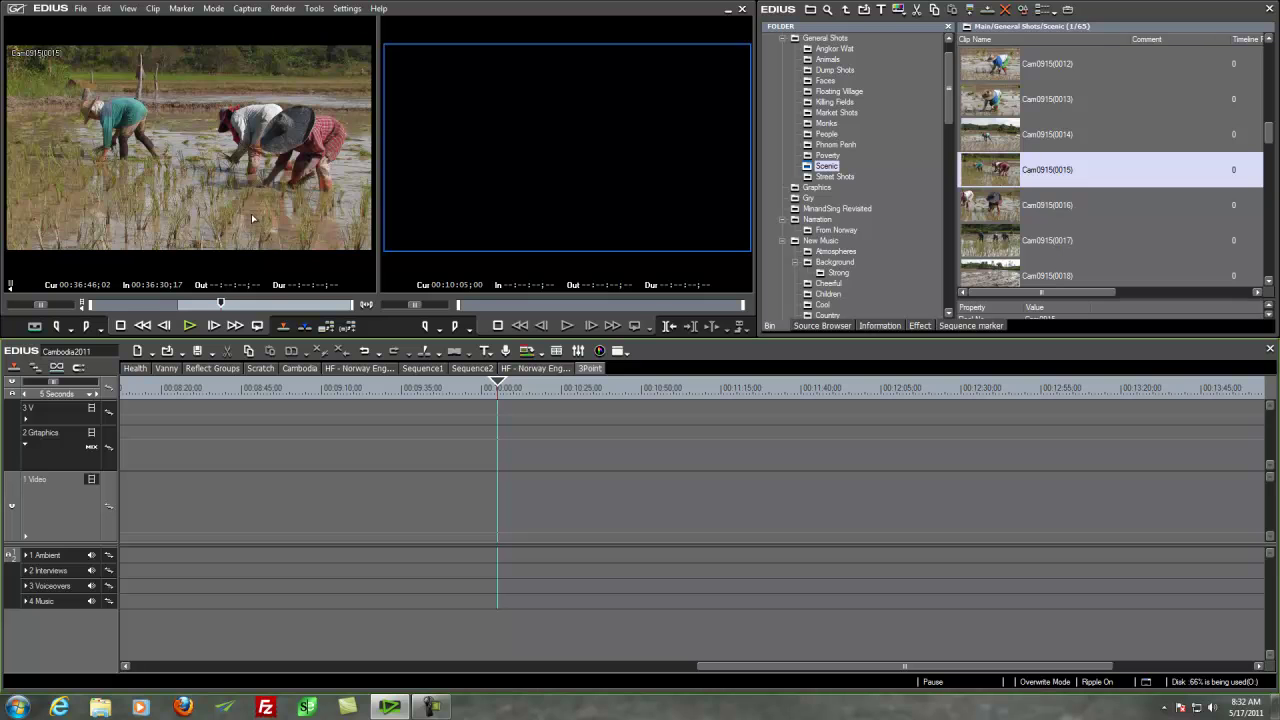
Set the source clip's out point at 00:36:50;19 and place the clip on the 3 V track at the timeline cursor
{"action": "left_click_drag", "start_coordinate": [220, 304], "coordinate": [233, 304]}
{"action": "left_click", "coordinate": [87, 330]}
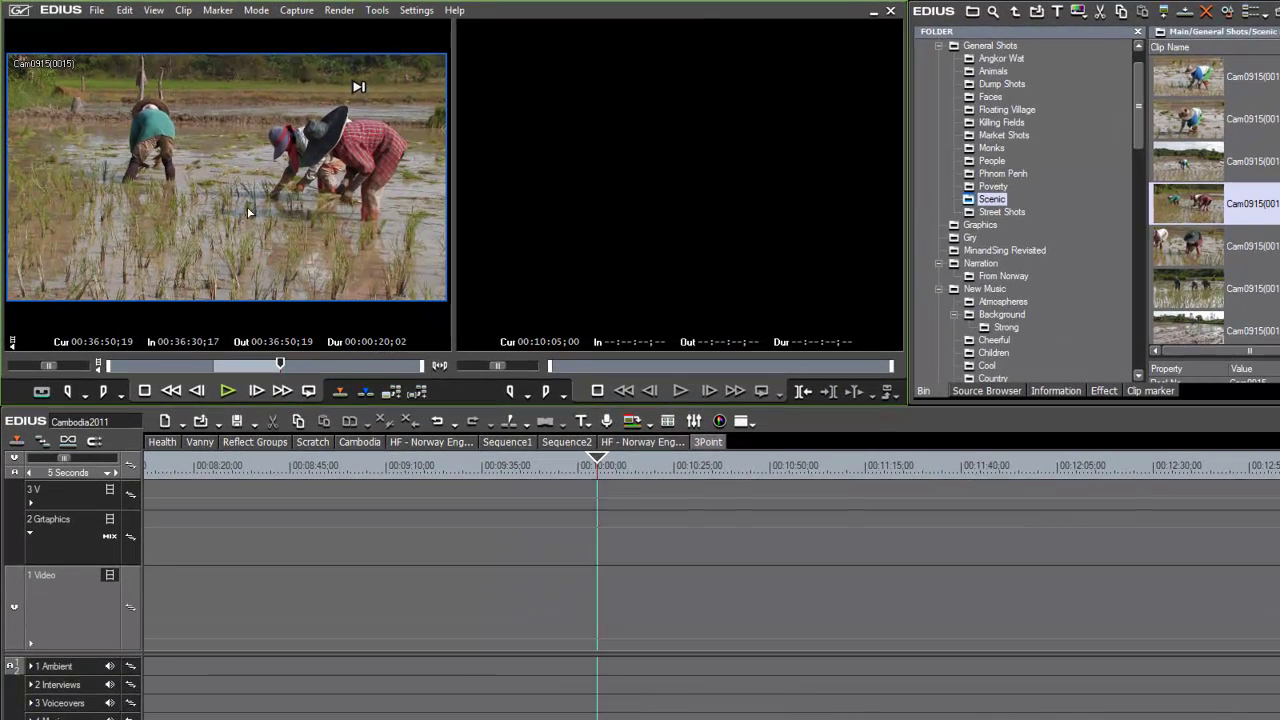
{"action": "left_click_drag", "start_coordinate": [249, 212], "coordinate": [604, 489]}
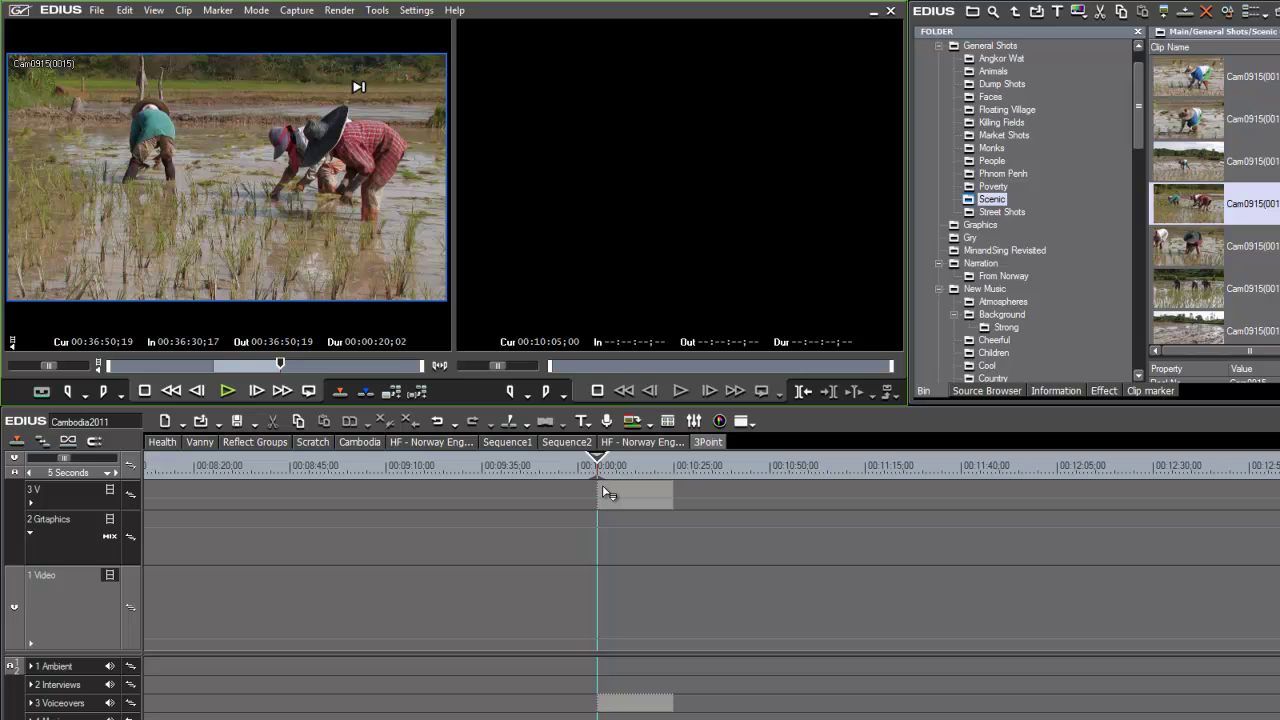
{"action": "left_click_drag", "start_coordinate": [604, 489], "coordinate": [607, 492]}
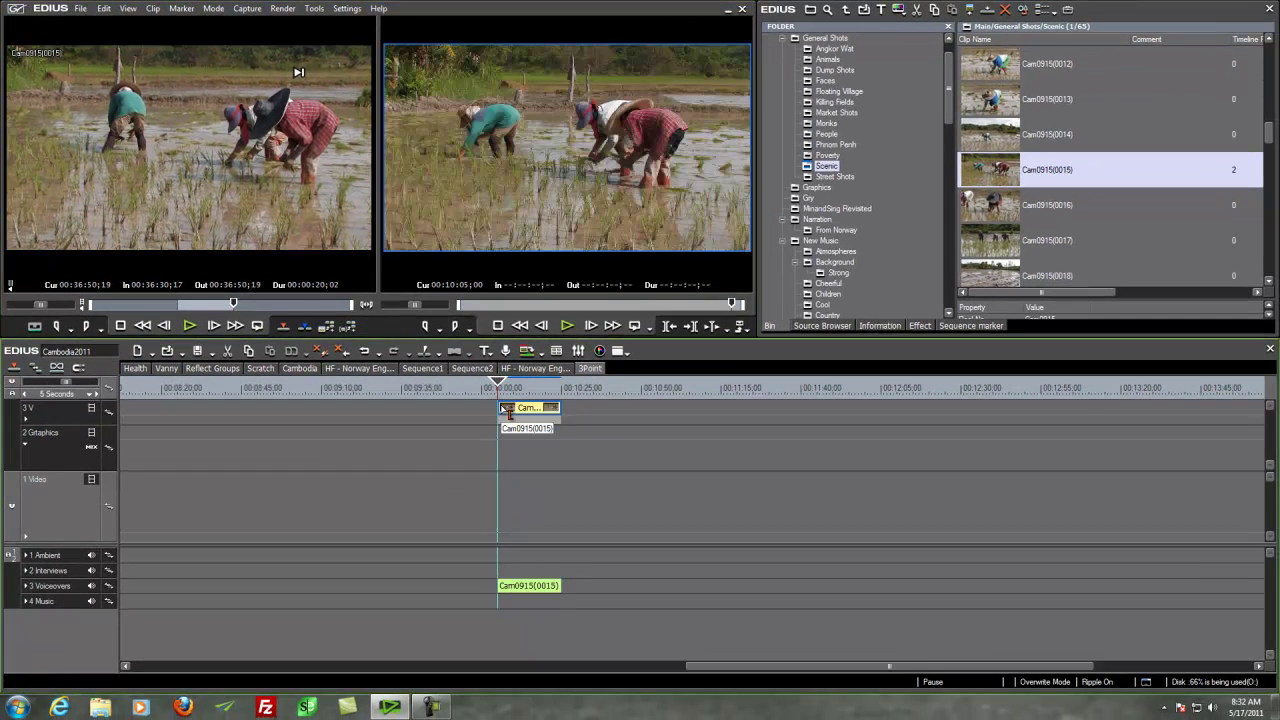
Place a second copy of the source clip on the 3 V track at about 00:10:31
{"action": "left_click", "coordinate": [510, 410]}
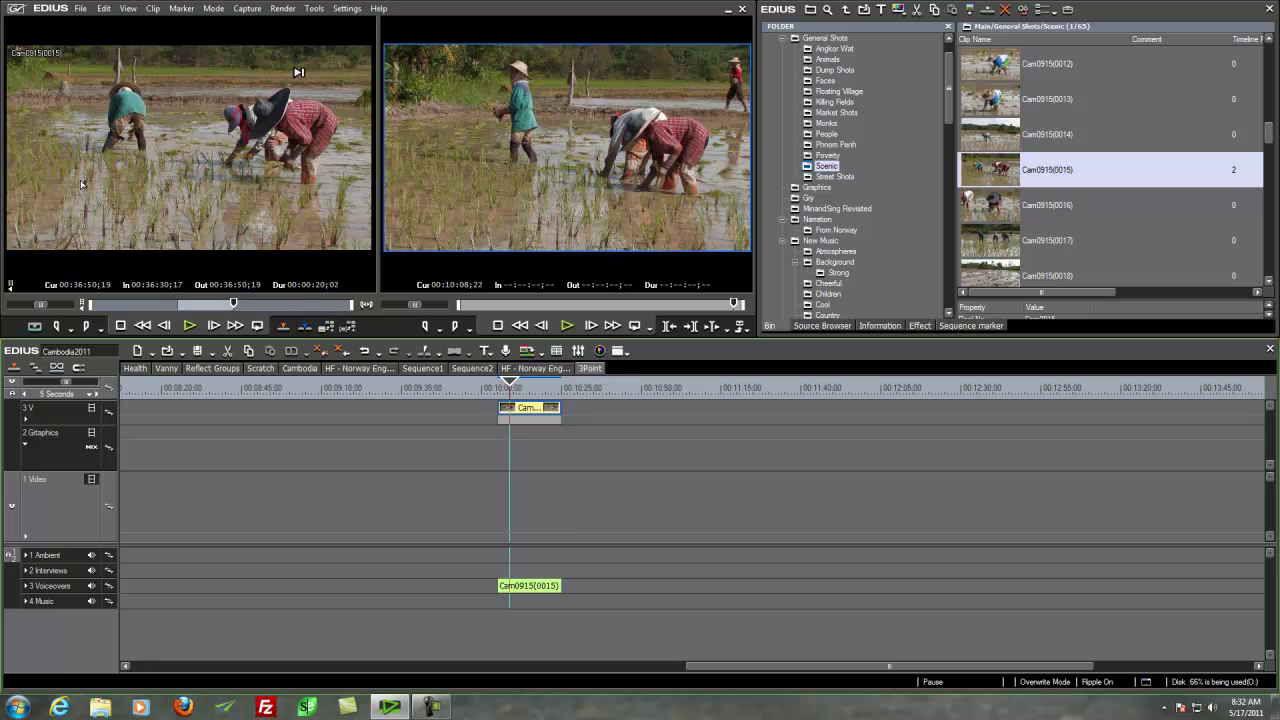
{"action": "left_click_drag", "start_coordinate": [145, 160], "coordinate": [511, 360]}
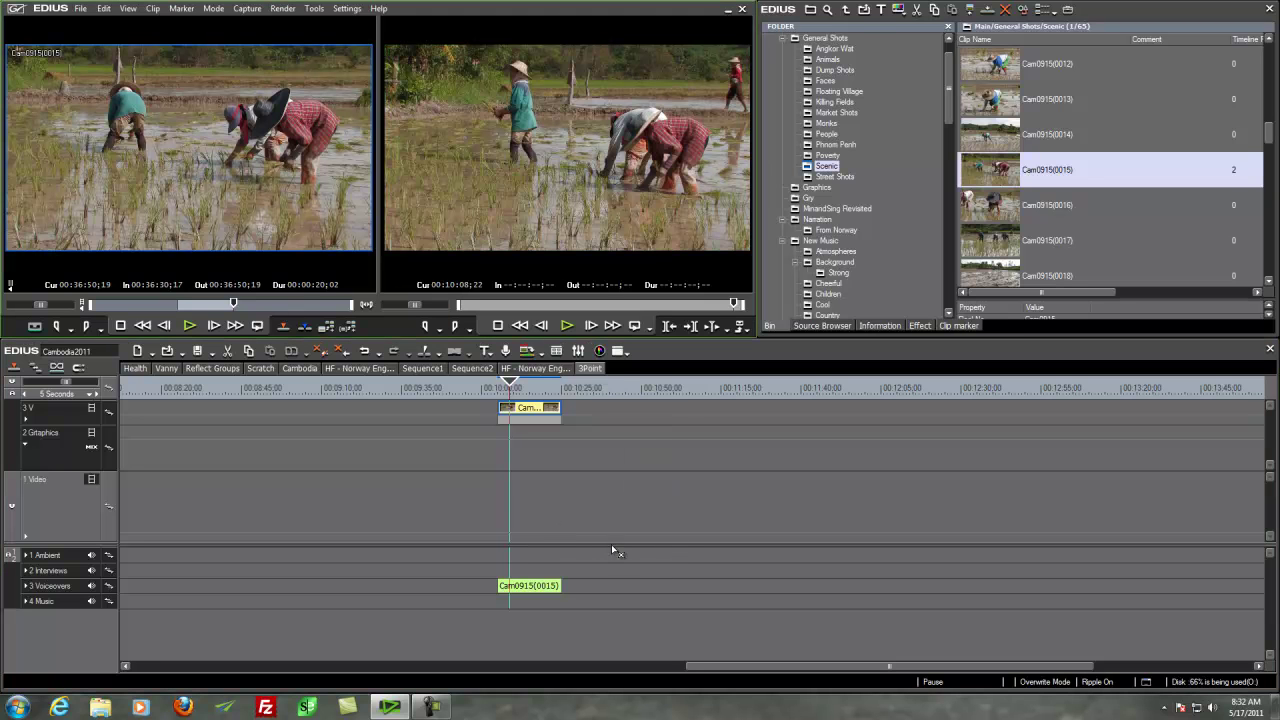
{"action": "left_click_drag", "start_coordinate": [612, 551], "coordinate": [622, 520]}
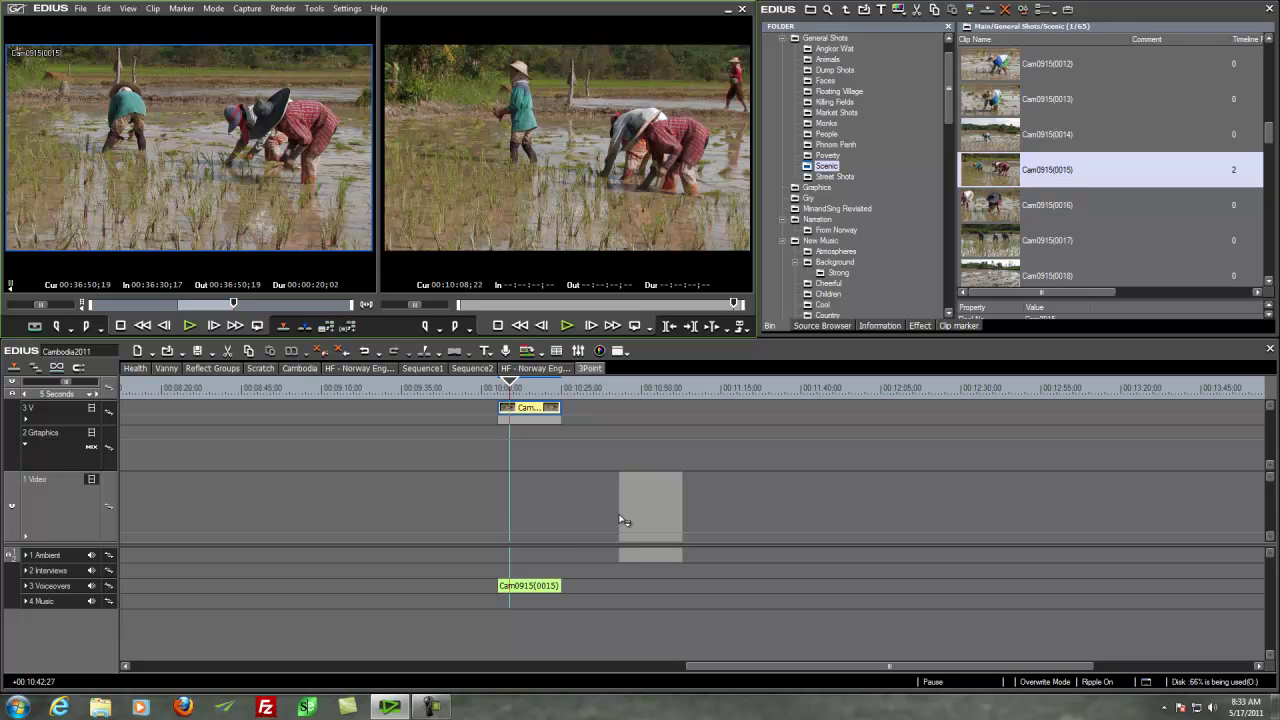
{"action": "left_click_drag", "start_coordinate": [622, 520], "coordinate": [582, 417]}
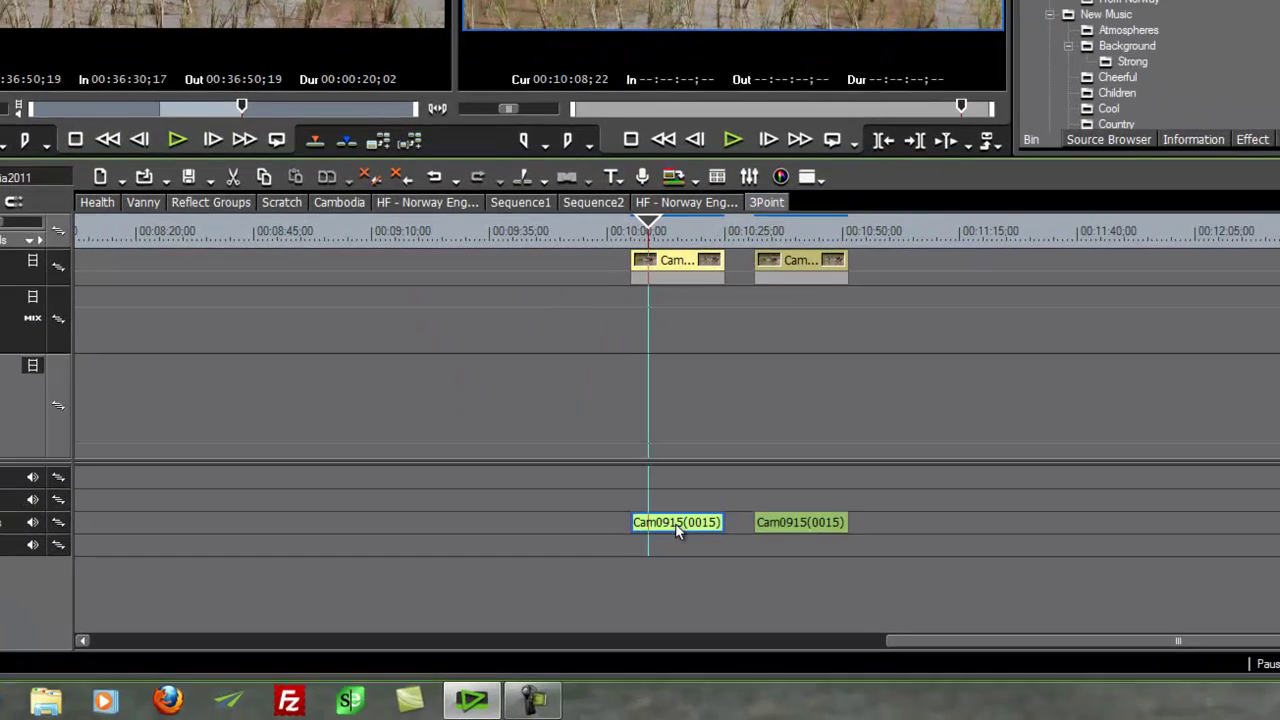
Move the first clip's audio up to the 1 Ambient track and its video down to the 1 Video track
{"action": "left_click_drag", "start_coordinate": [531, 589], "coordinate": [529, 558]}
{"action": "left_click_drag", "start_coordinate": [686, 469], "coordinate": [686, 469]}
{"action": "left_click_drag", "start_coordinate": [690, 257], "coordinate": [689, 378]}
{"action": "left_click_drag", "start_coordinate": [657, 240], "coordinate": [693, 235]}
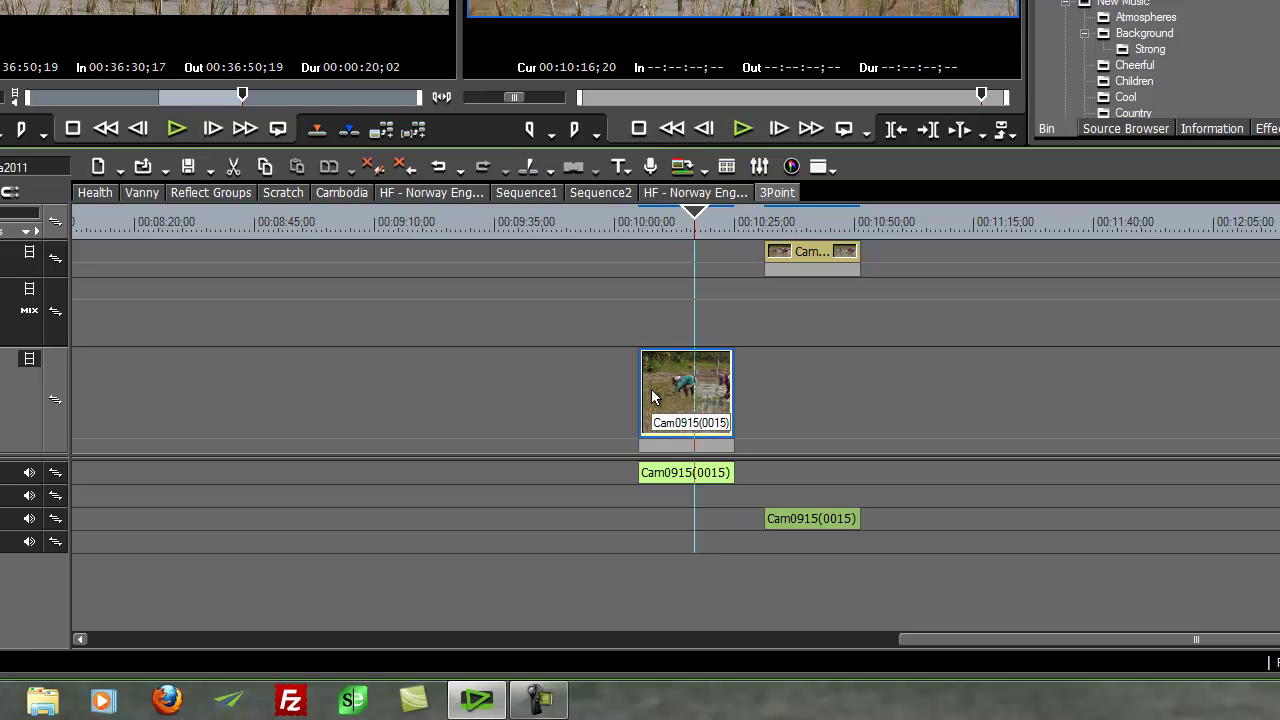
Place another copy of the source clip on the 3 V track at about 00:08:14
{"action": "left_click_drag", "start_coordinate": [651, 397], "coordinate": [160, 381]}
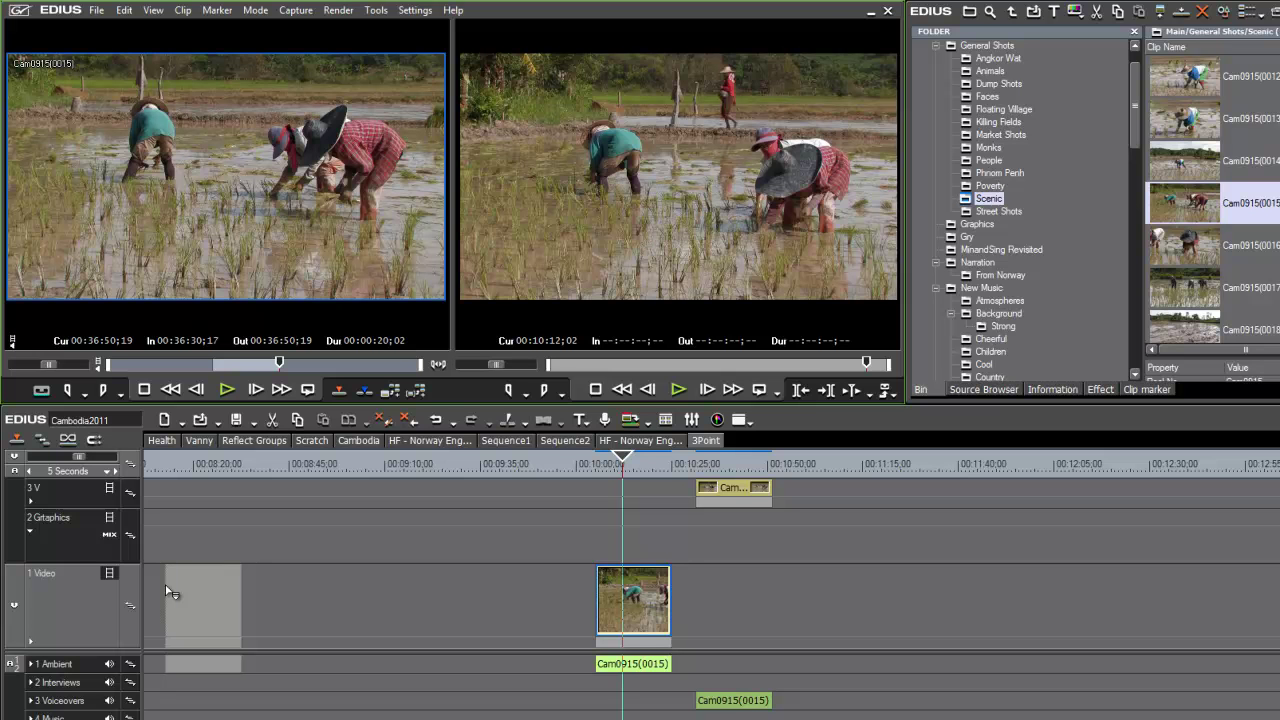
{"action": "left_click_drag", "start_coordinate": [167, 589], "coordinate": [167, 589]}
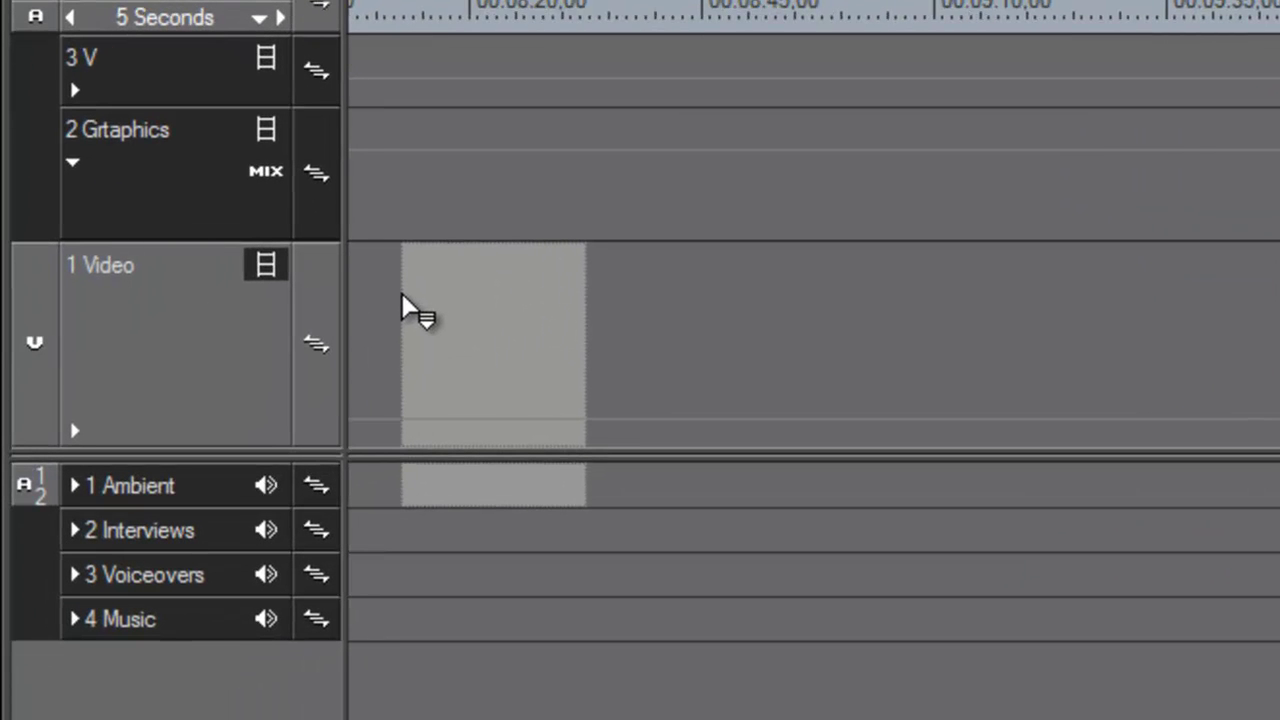
{"action": "left_click_drag", "start_coordinate": [401, 293], "coordinate": [404, 80]}
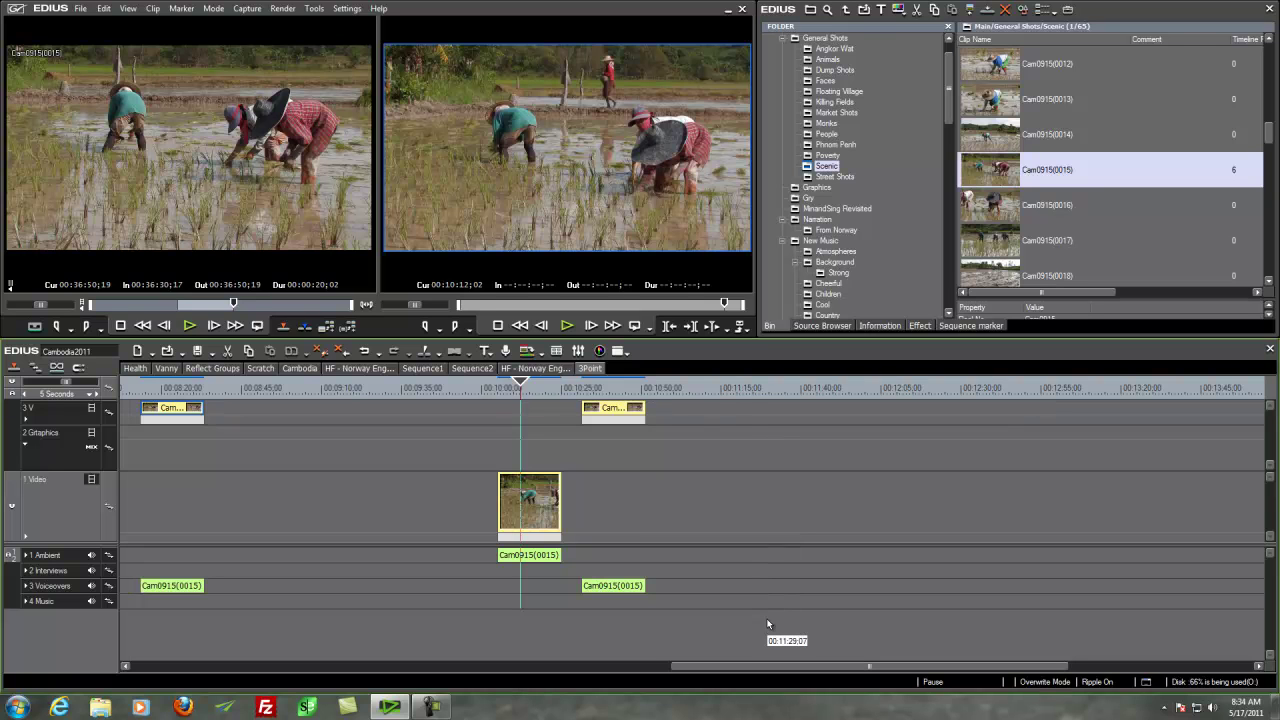
Delete all clips from the 3Point sequence
{"action": "key", "text": "ctrl+a"}
{"action": "key", "text": "Delete"}
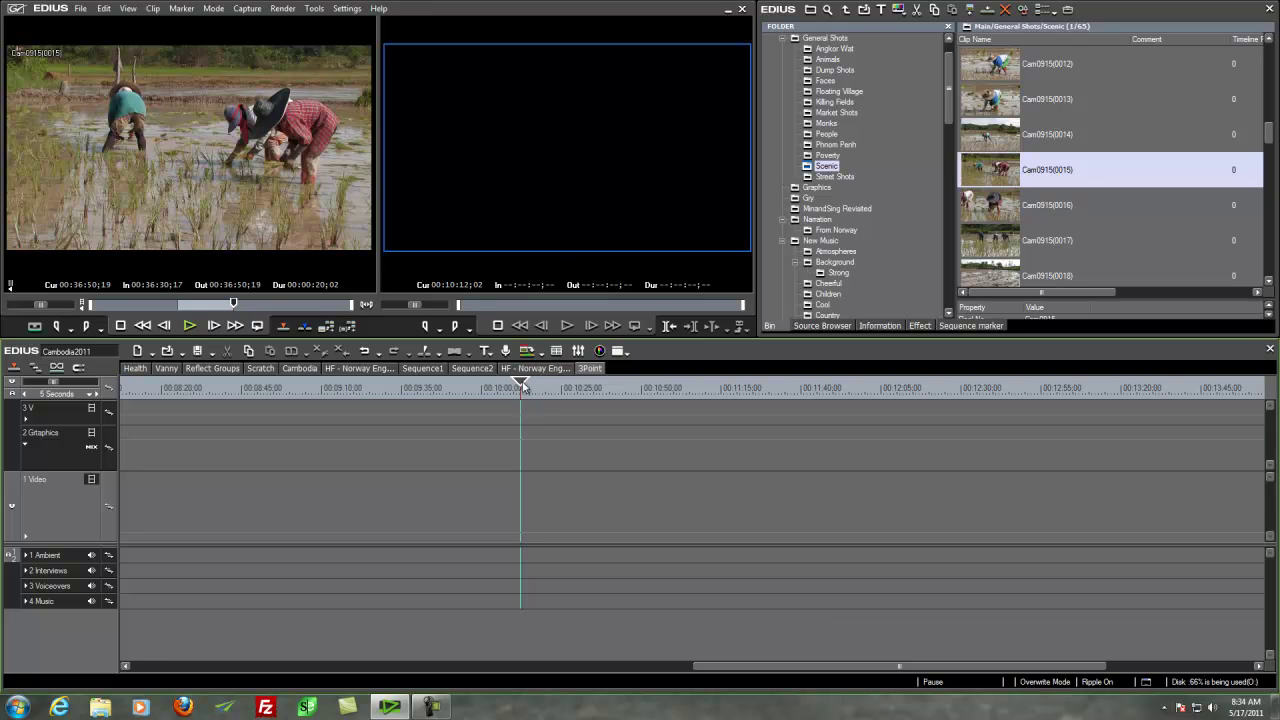
Expand the audio tracks and place the timeline cursor at 00:10:00;06
{"action": "left_click_drag", "start_coordinate": [520, 385], "coordinate": [663, 441]}
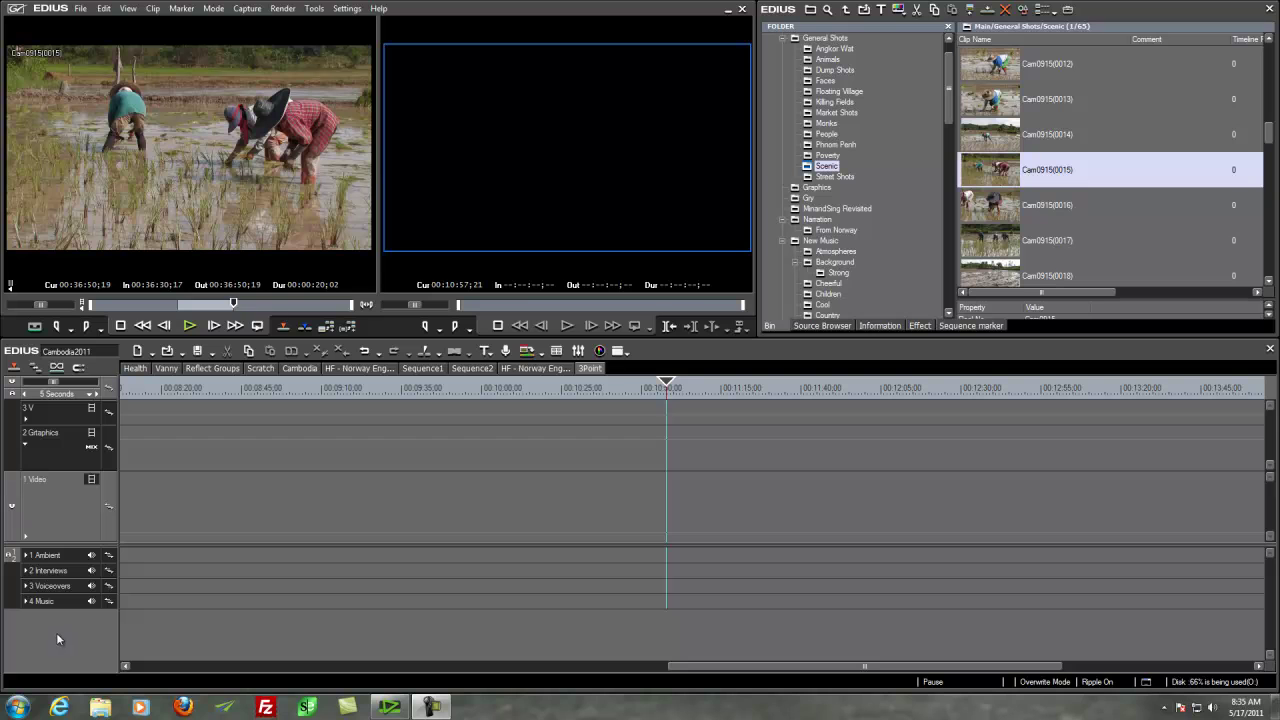
{"action": "left_click", "coordinate": [27, 572]}
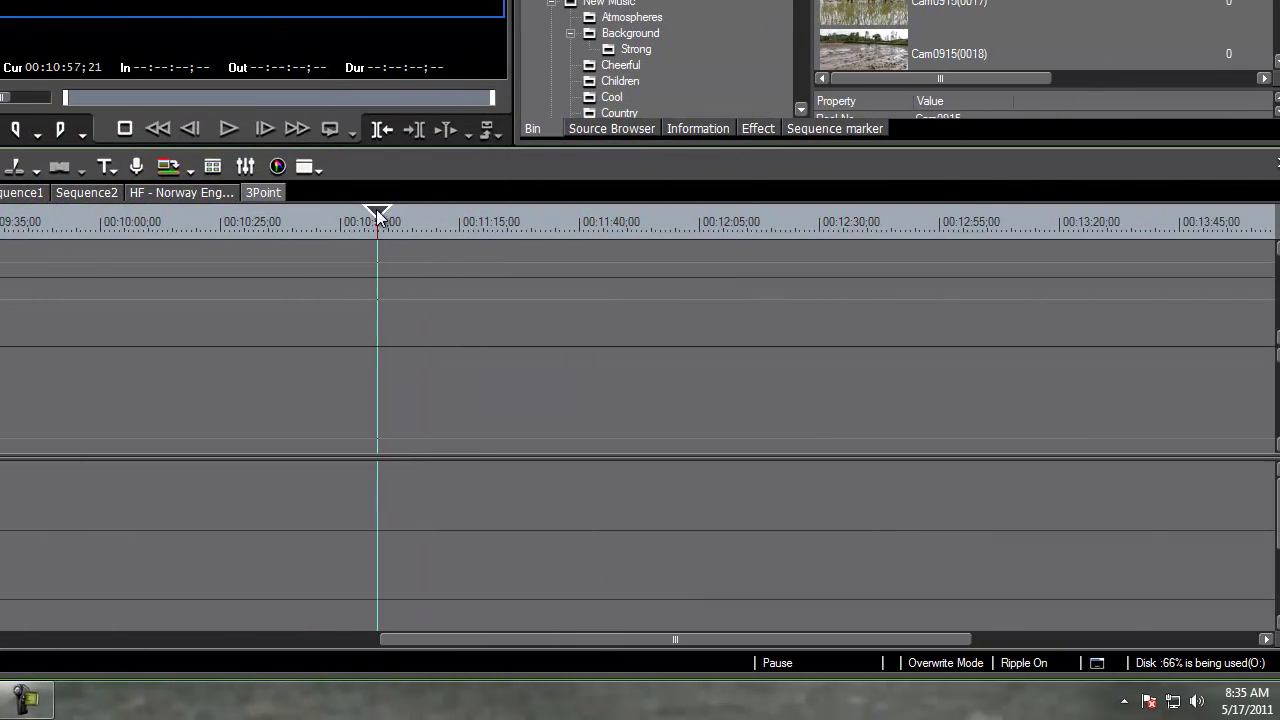
{"action": "left_click_drag", "start_coordinate": [377, 213], "coordinate": [100, 262]}
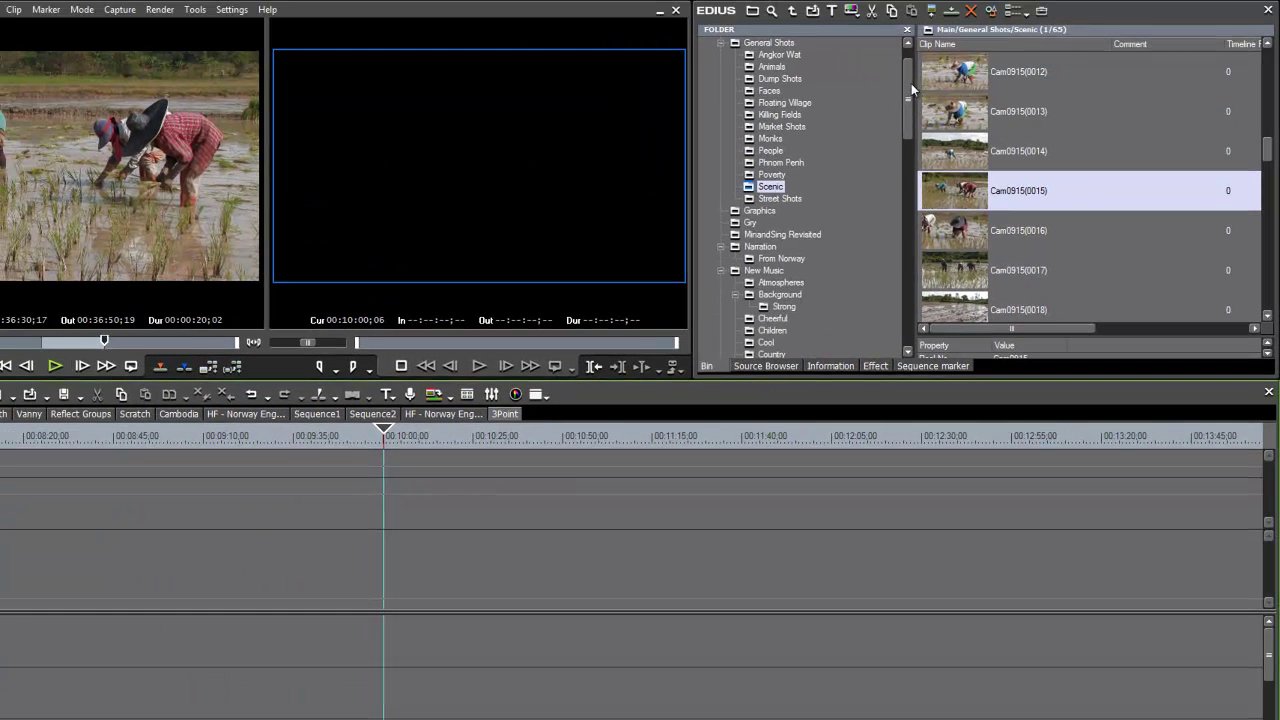
Place the Color Matte clip from the Graphics folder on the 1 Video track so that it ends at about 00:10:00
{"action": "left_click_drag", "start_coordinate": [911, 82], "coordinate": [900, 247]}
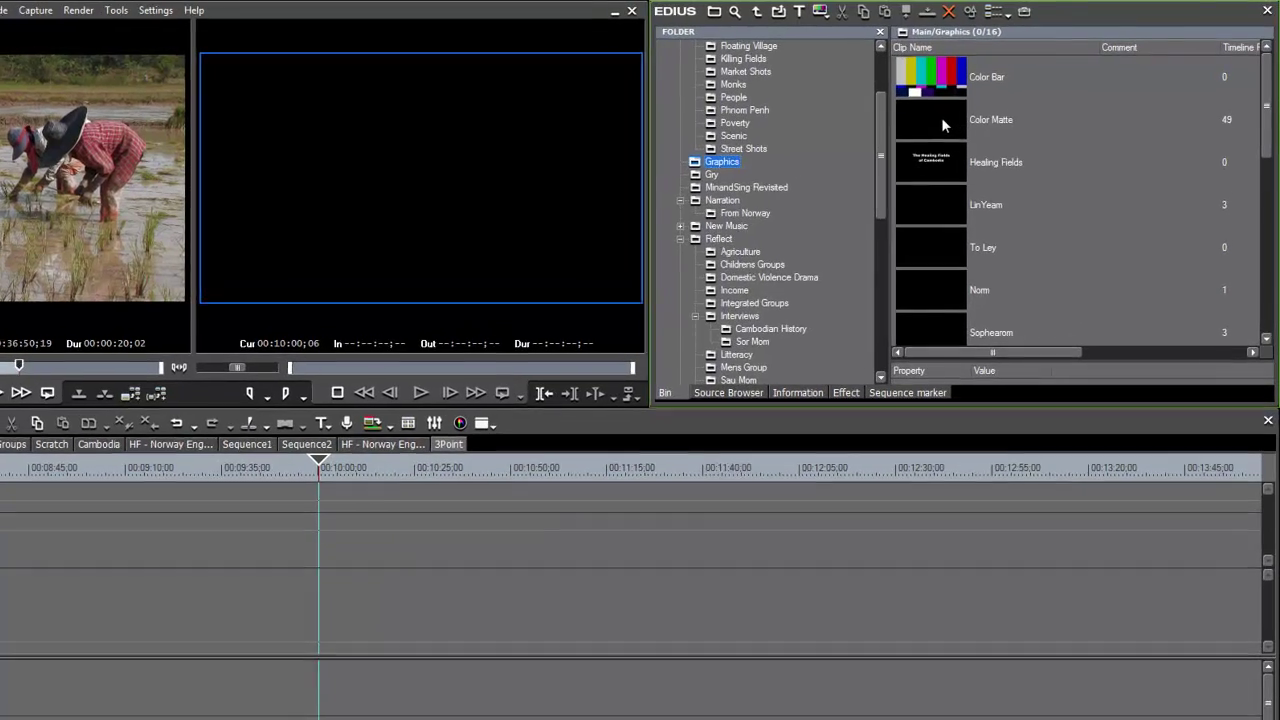
{"action": "left_click", "coordinate": [964, 108]}
{"action": "left_click_drag", "start_coordinate": [940, 118], "coordinate": [80, 225]}
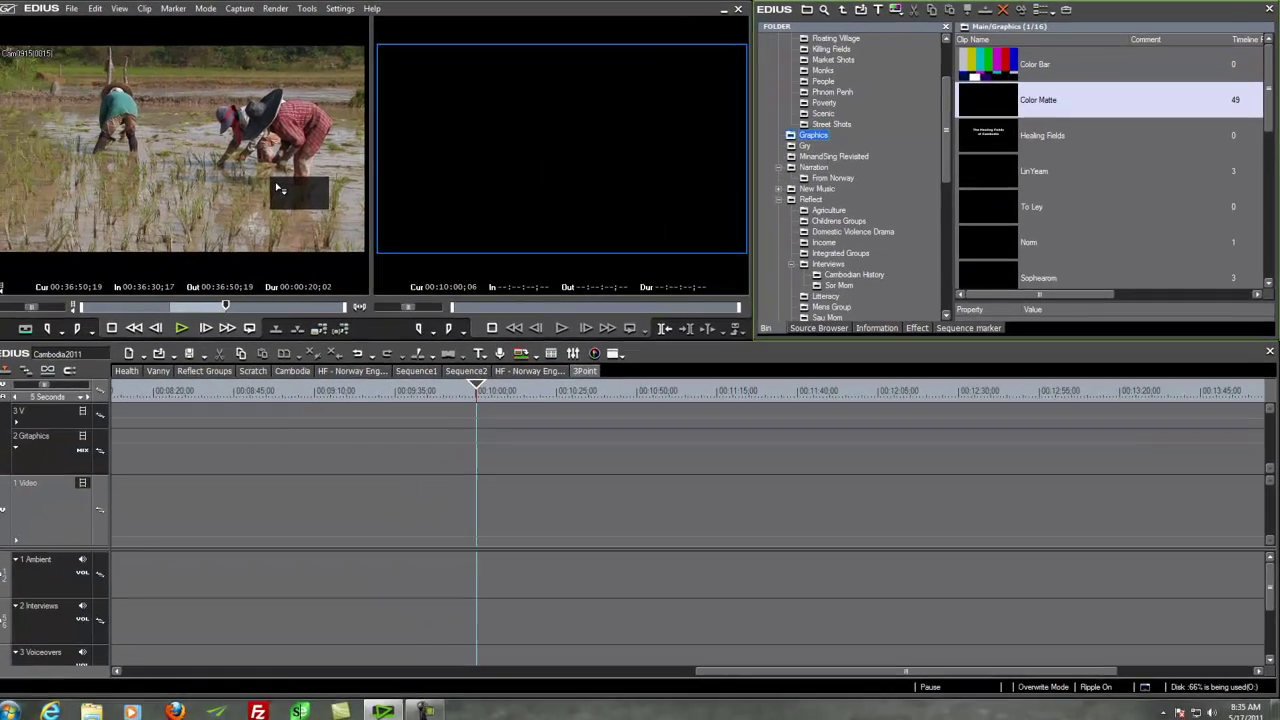
{"action": "left_click_drag", "start_coordinate": [280, 188], "coordinate": [471, 522]}
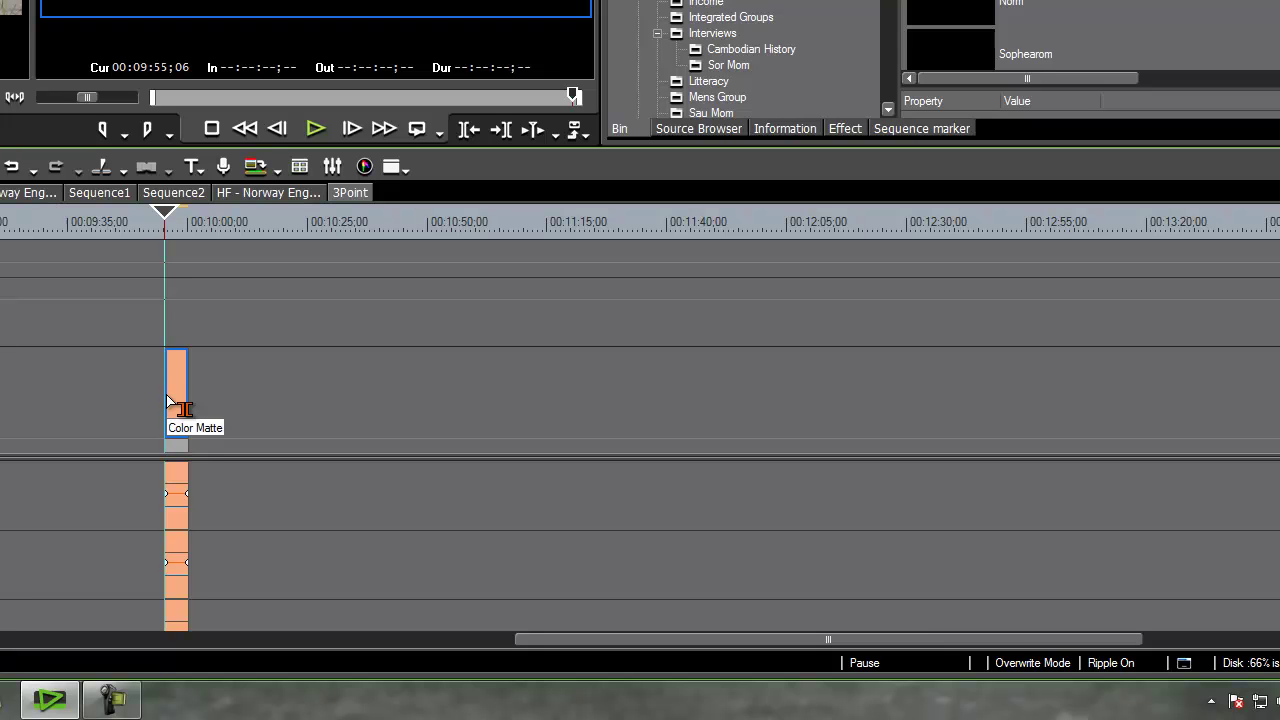
Extend the start of the Color Matte clip back to about 00:09:40
{"action": "left_click", "coordinate": [170, 403]}
{"action": "left_click_drag", "start_coordinate": [169, 404], "coordinate": [94, 406]}
{"action": "left_click_drag", "start_coordinate": [175, 222], "coordinate": [141, 262]}
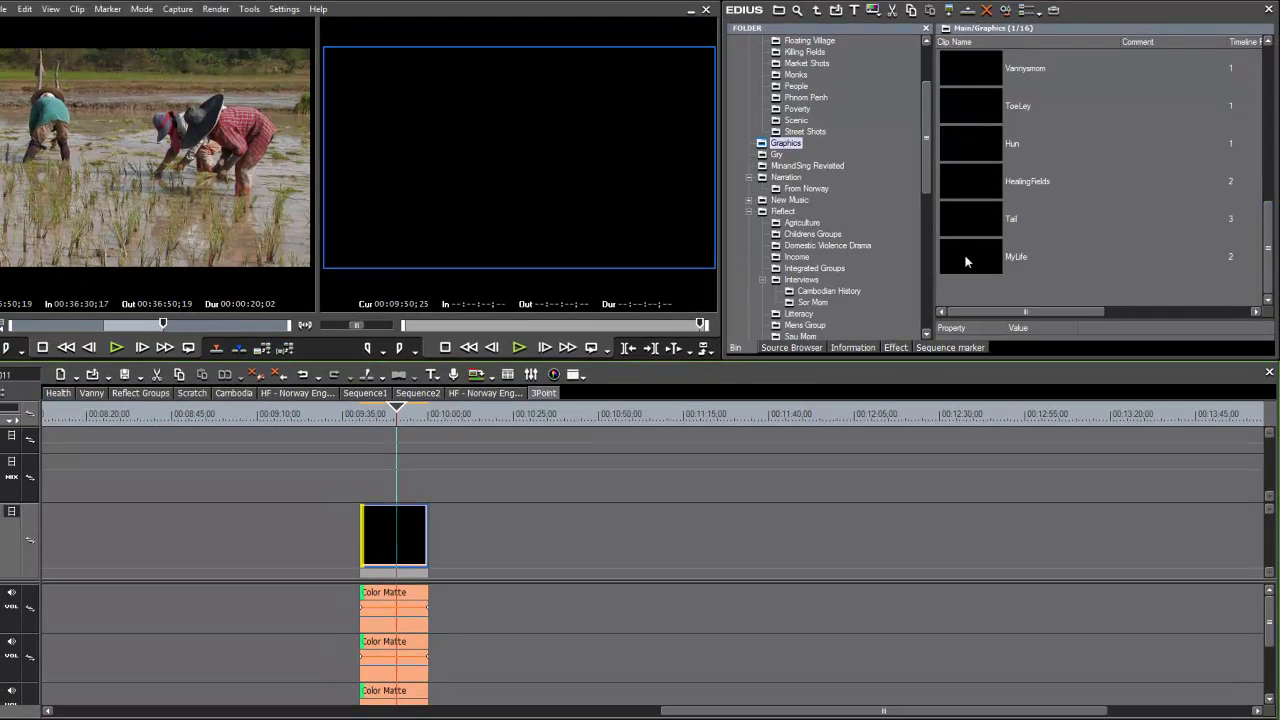
Place the MyLife title on the graphics track above the matte at about 00:09:50 and play the timeline over it
{"action": "left_click", "coordinate": [966, 258]}
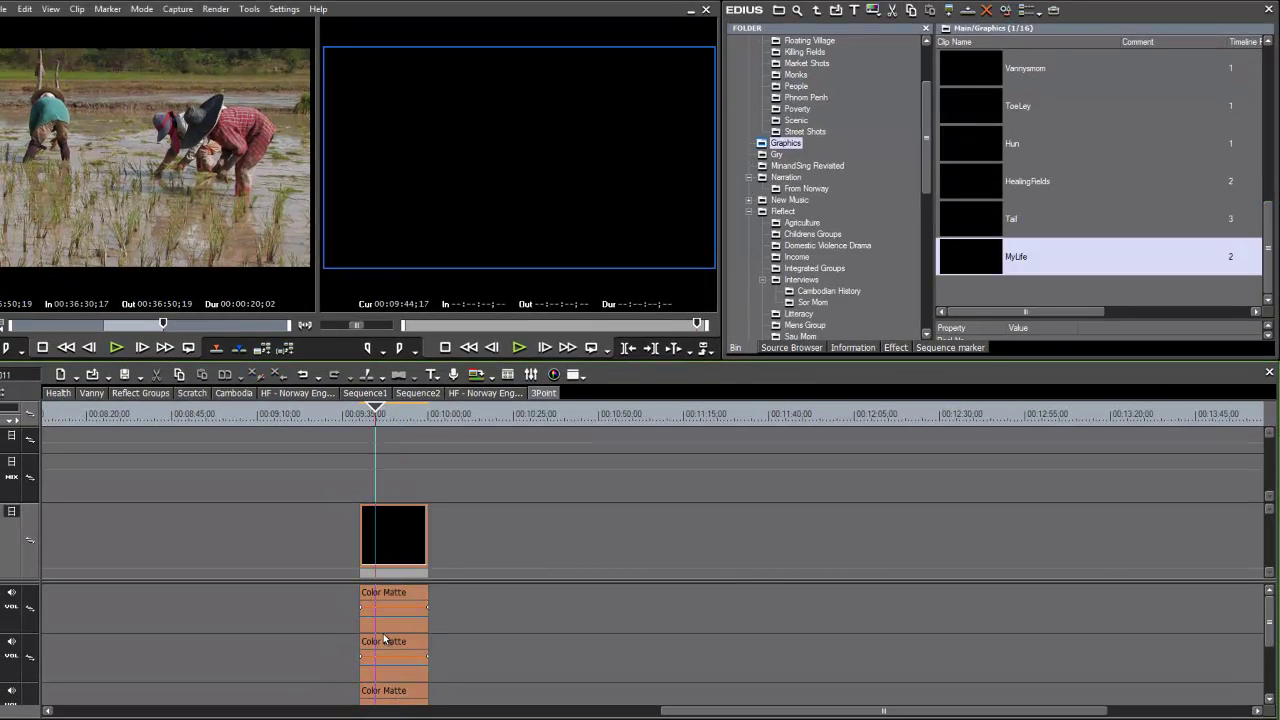
{"action": "left_click_drag", "start_coordinate": [958, 266], "coordinate": [396, 495]}
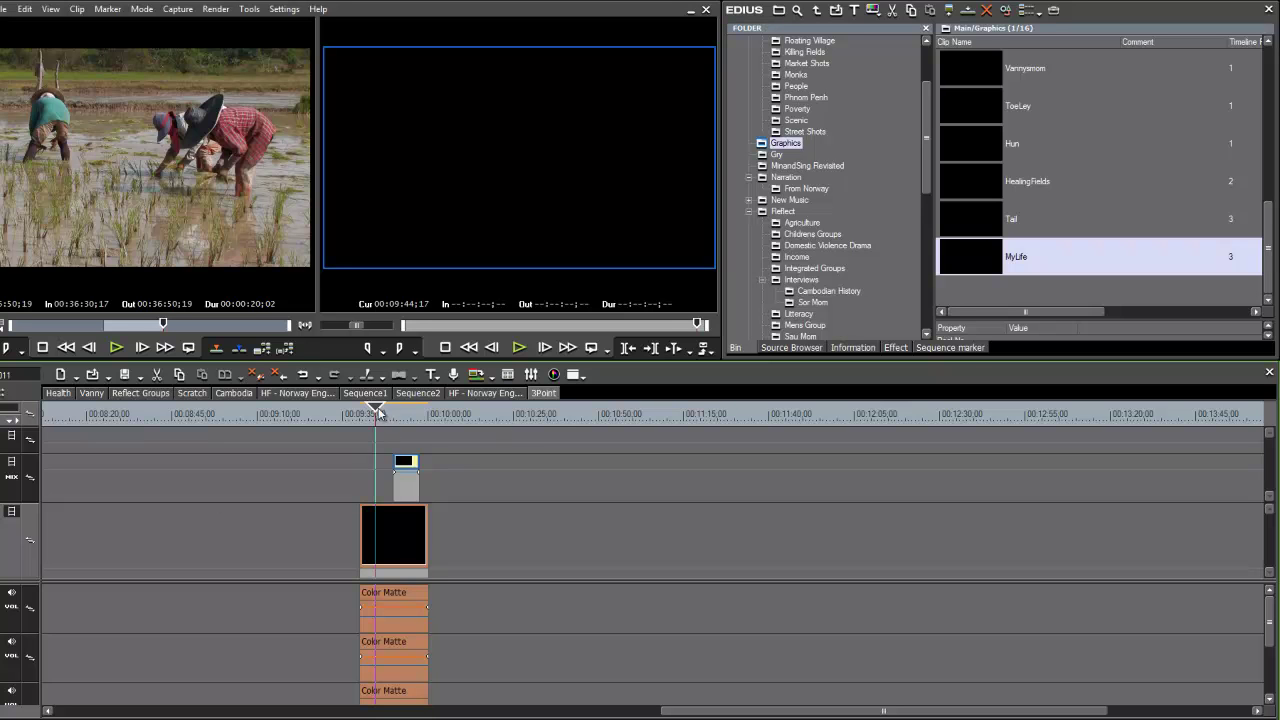
{"action": "left_click_drag", "start_coordinate": [386, 416], "coordinate": [391, 420]}
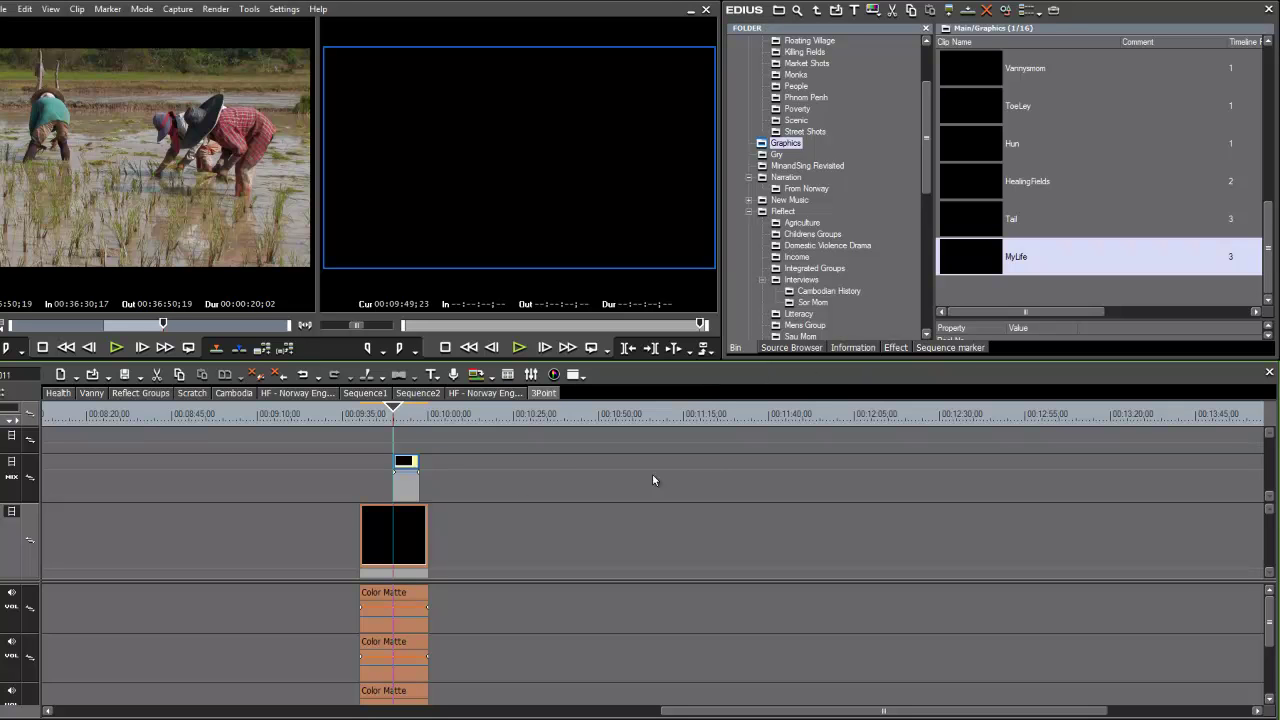
{"action": "key", "text": "space"}
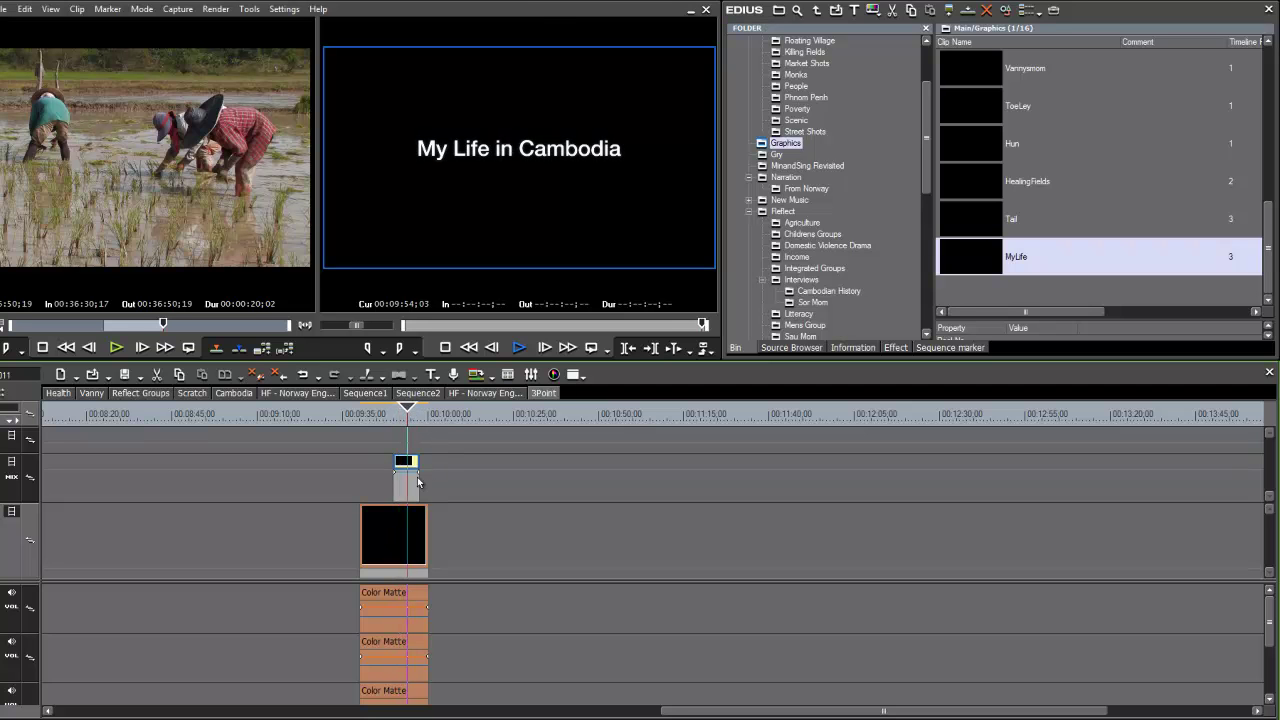
{"action": "key", "text": "space"}
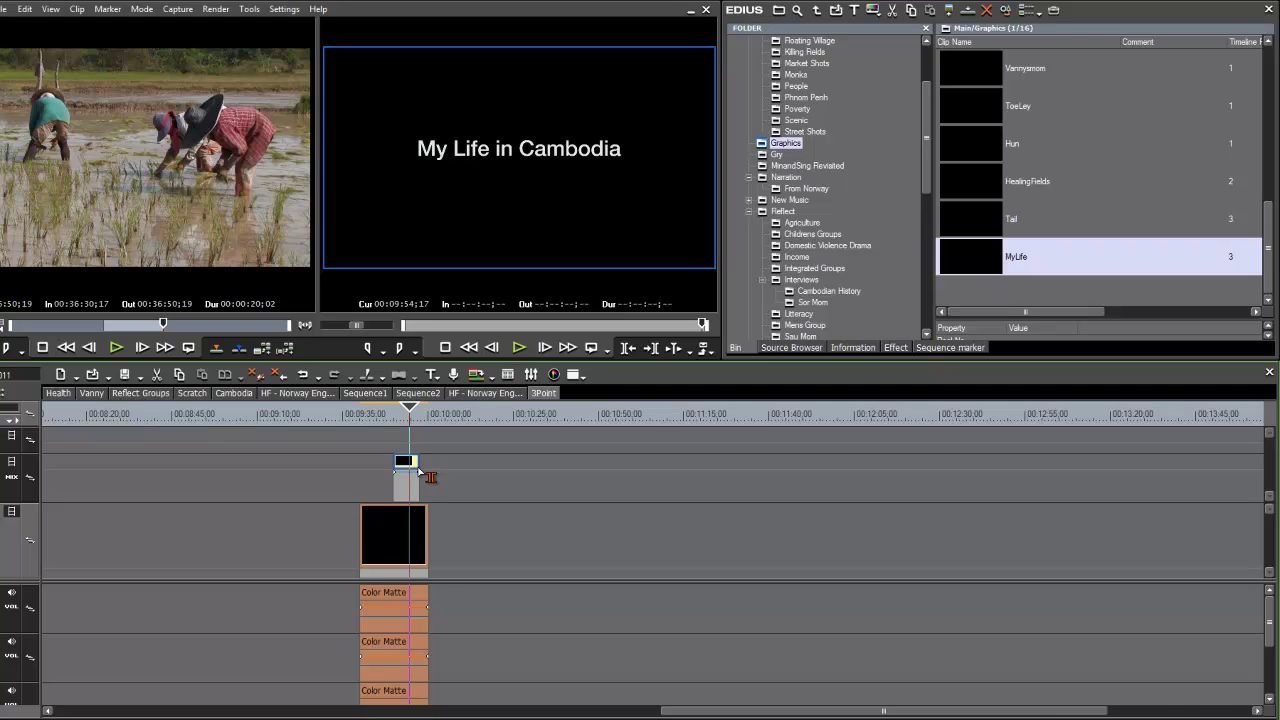
Fade out the MyLife title with a mixer keyframe at about 00:09:55 and zero opacity at its end, and preview the fade
{"action": "scroll", "coordinate": [430, 477], "scroll_direction": "up", "scroll_amount": 3}
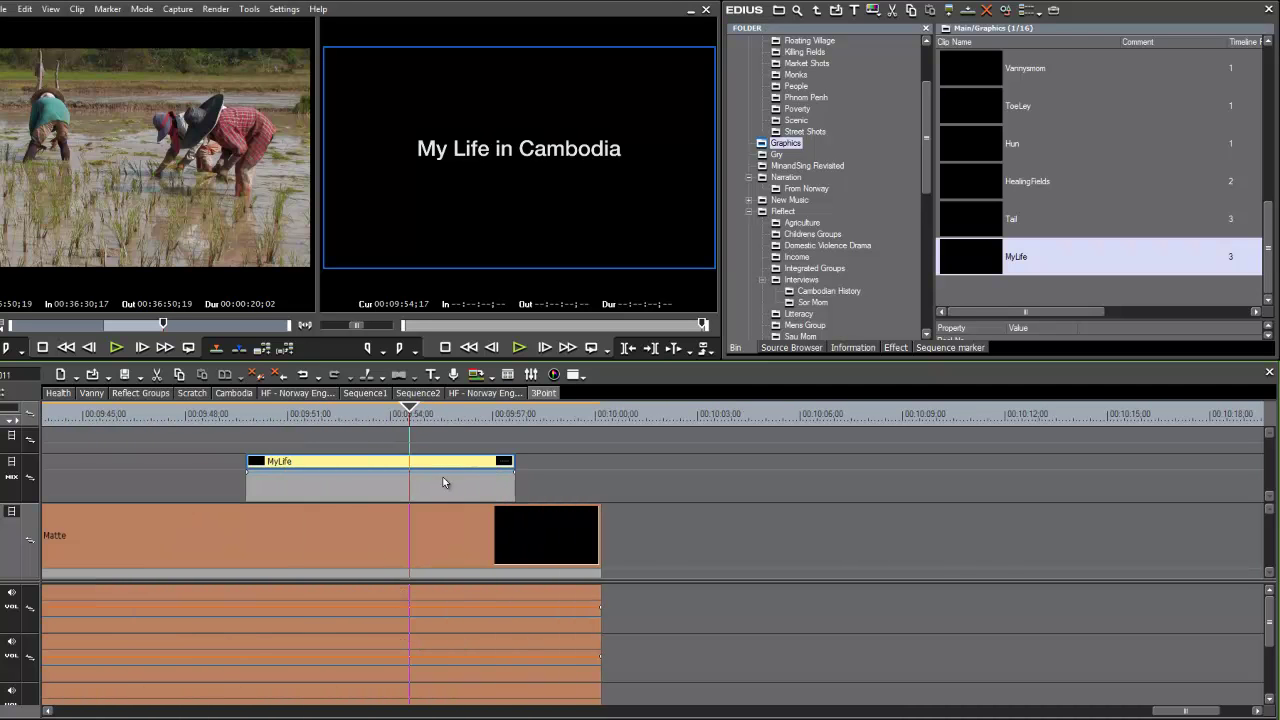
{"action": "left_click_drag", "start_coordinate": [411, 413], "coordinate": [438, 415]}
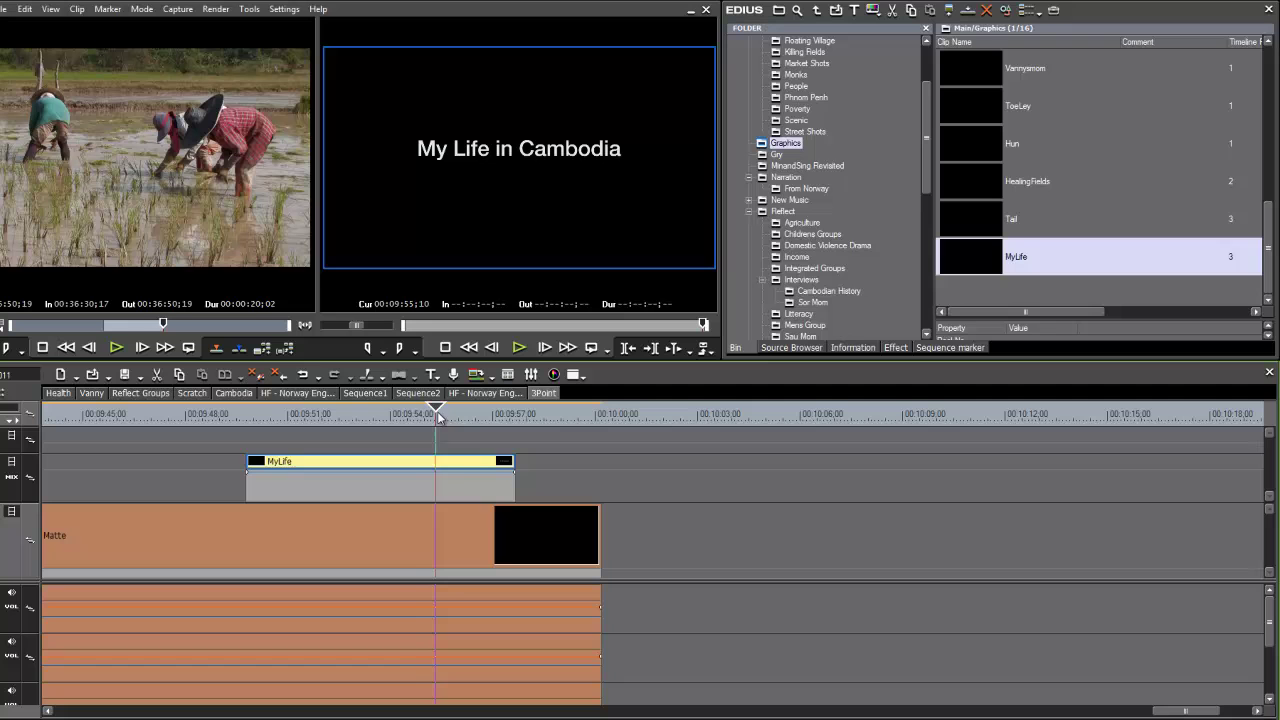
{"action": "left_click", "coordinate": [444, 471]}
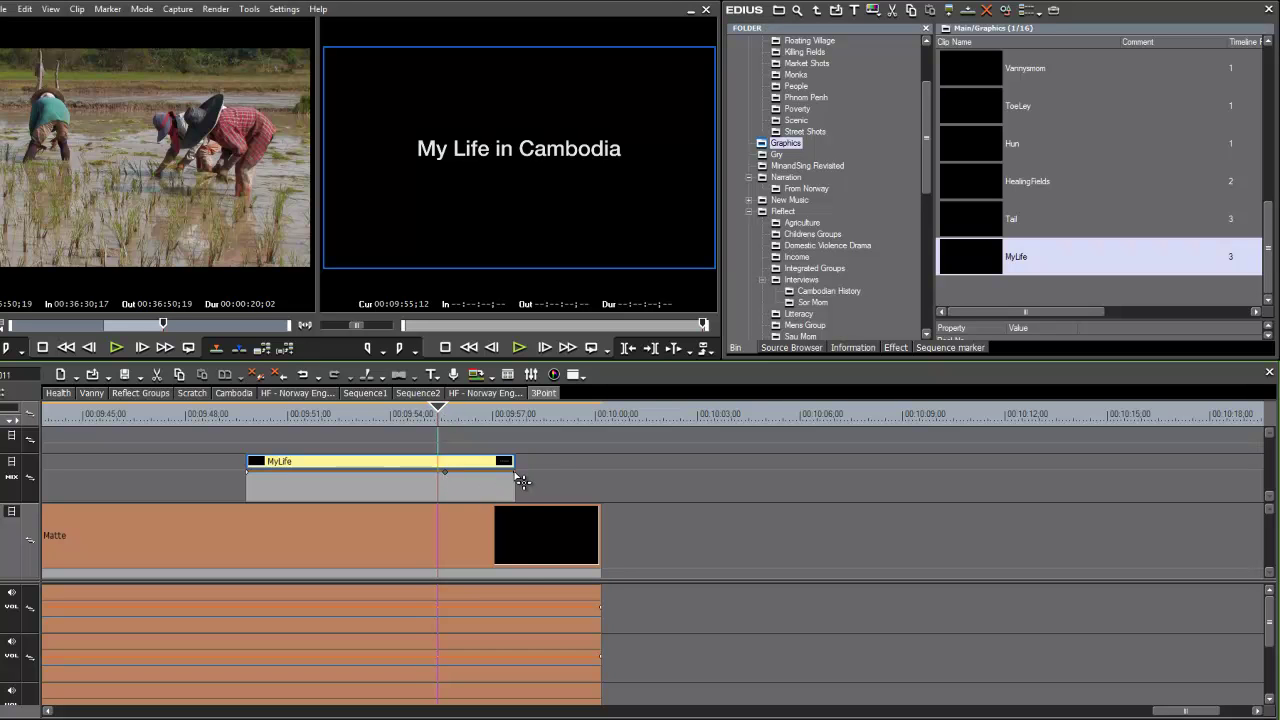
{"action": "left_click_drag", "start_coordinate": [514, 471], "coordinate": [515, 502]}
{"action": "key", "text": "space"}
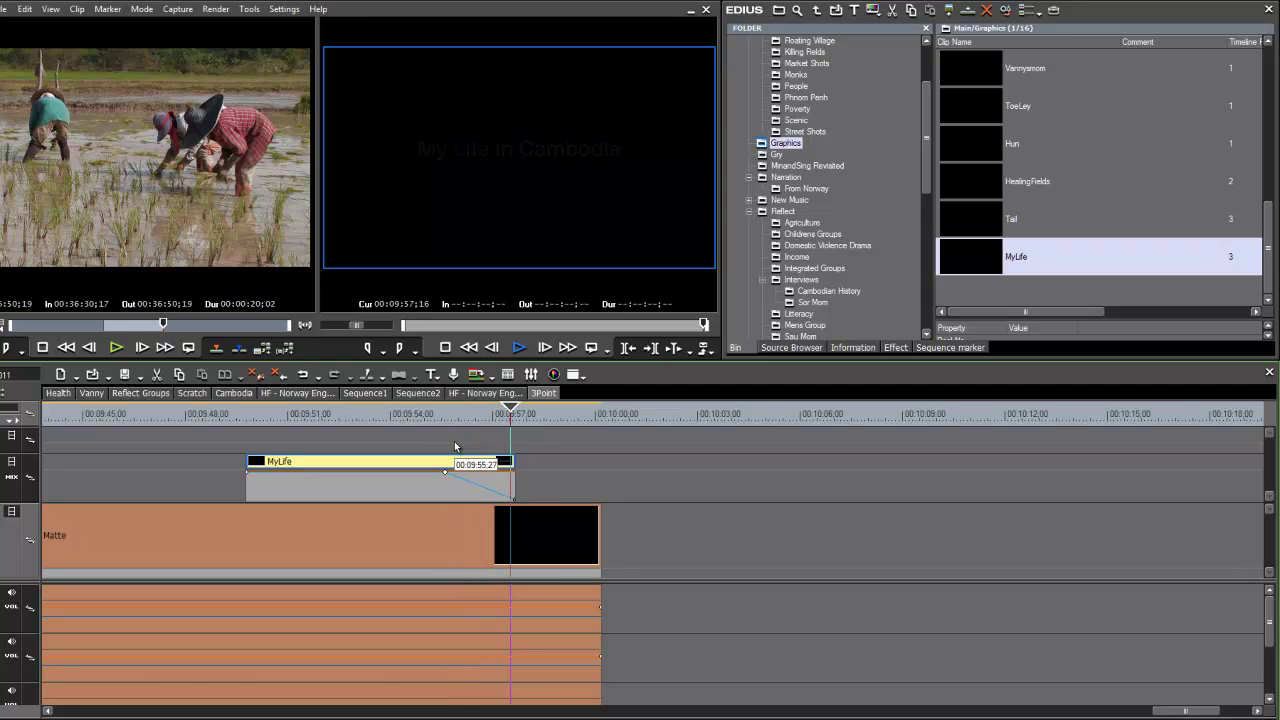
{"action": "key", "text": "space"}
Move the MyLife title about 1.5 seconds later over the matte and play back its ending
{"action": "left_click_drag", "start_coordinate": [377, 461], "coordinate": [427, 465]}
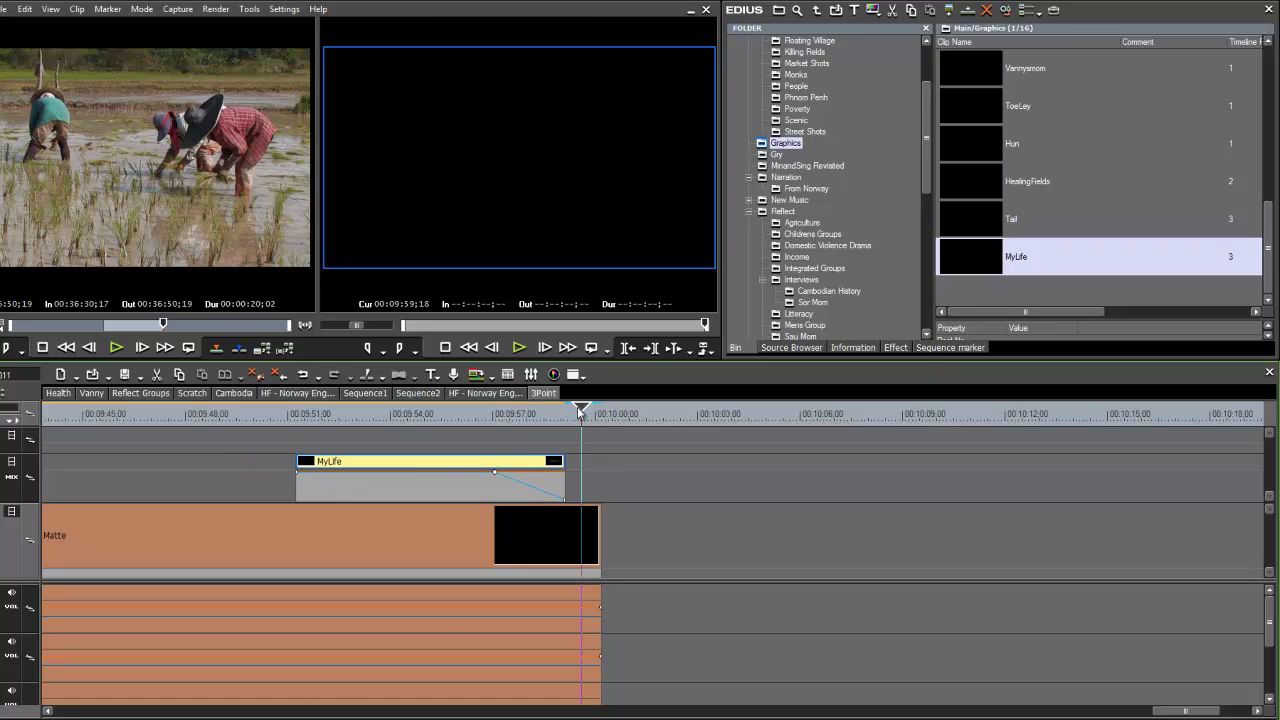
{"action": "left_click_drag", "start_coordinate": [560, 415], "coordinate": [515, 437]}
{"action": "key", "text": "space"}
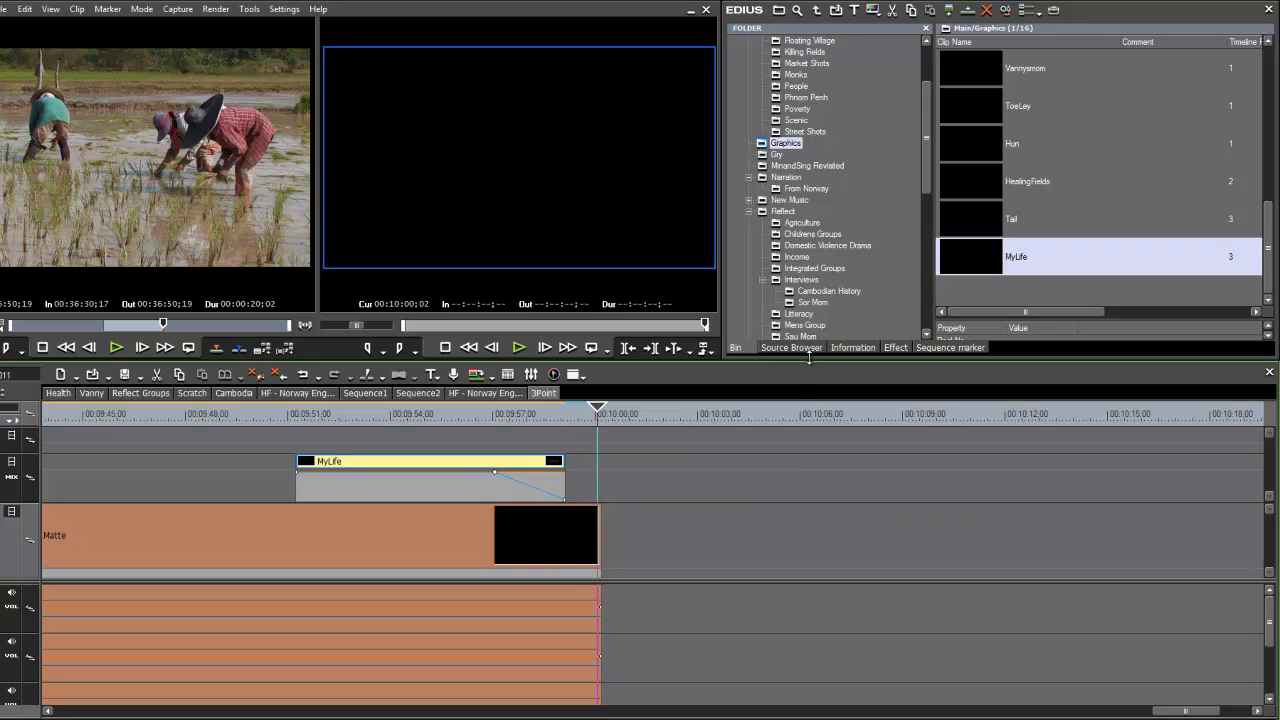
Enlarge the timeline area and open the Asain folder under New Music/Ethnic in the bin
{"action": "left_click_drag", "start_coordinate": [806, 365], "coordinate": [789, 295]}
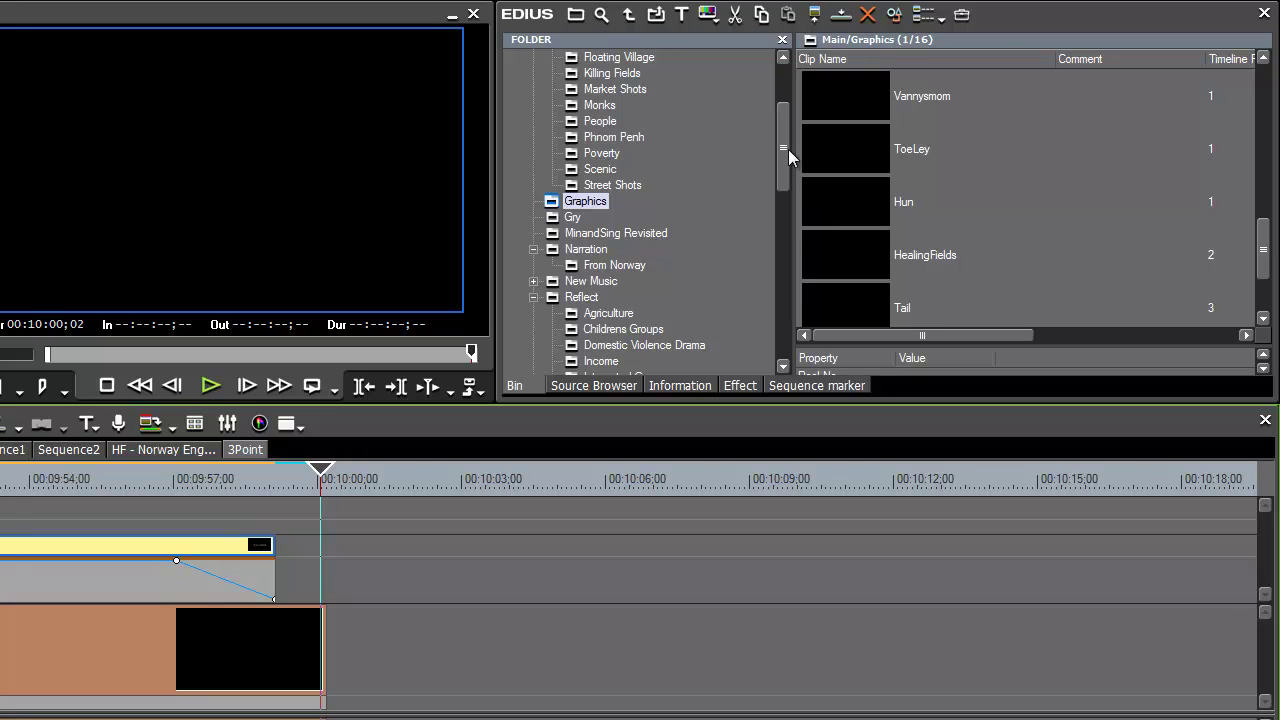
{"action": "left_click_drag", "start_coordinate": [788, 148], "coordinate": [781, 234]}
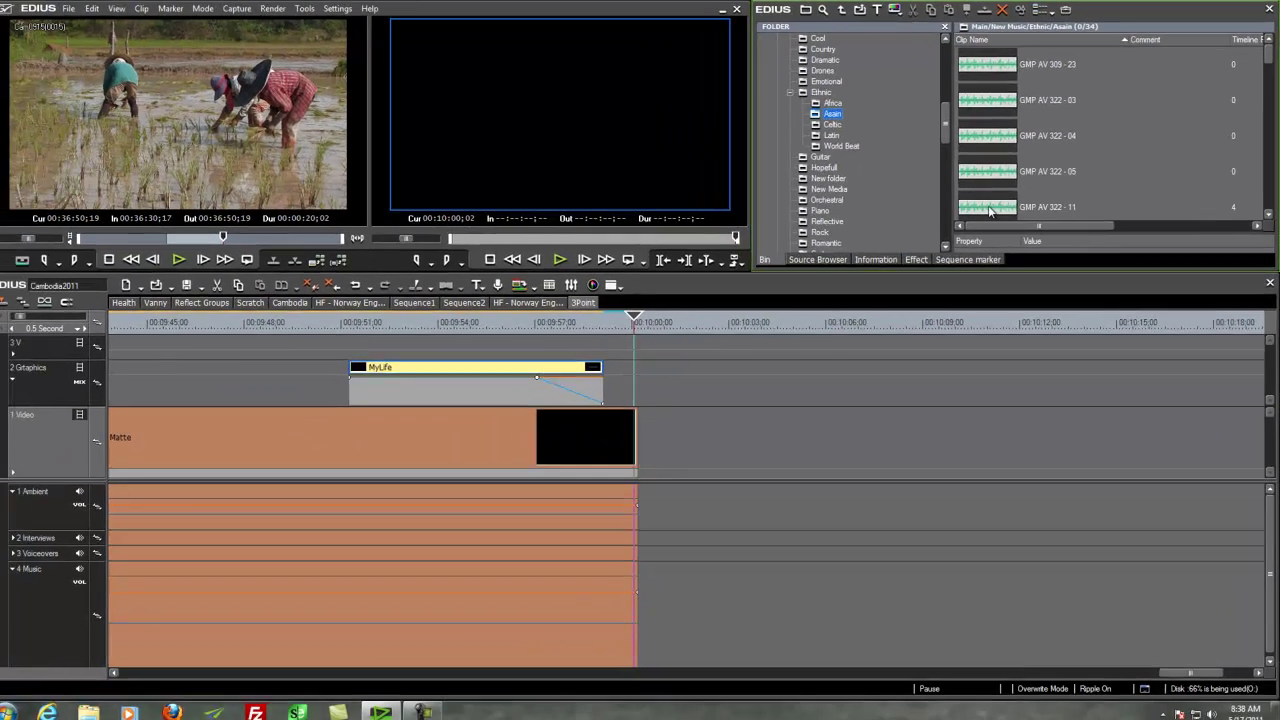
Place the GMP AV 322 - 11 music clip on the 4 Music track at the matte's end and patch the source audio to 1 Ambient
{"action": "left_click_drag", "start_coordinate": [842, 309], "coordinate": [821, 340]}
{"action": "left_click_drag", "start_coordinate": [975, 228], "coordinate": [645, 613]}
{"action": "left_click_drag", "start_coordinate": [13, 503], "coordinate": [14, 582]}
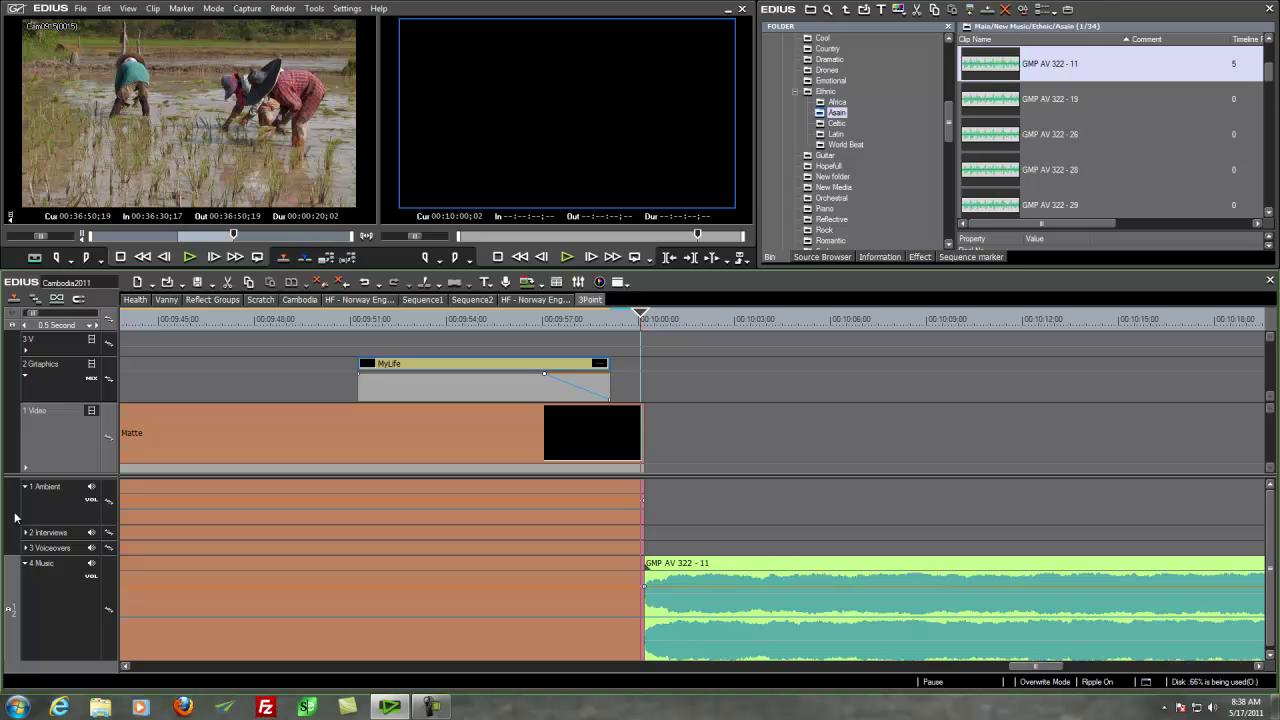
{"action": "left_click_drag", "start_coordinate": [15, 548], "coordinate": [14, 500]}
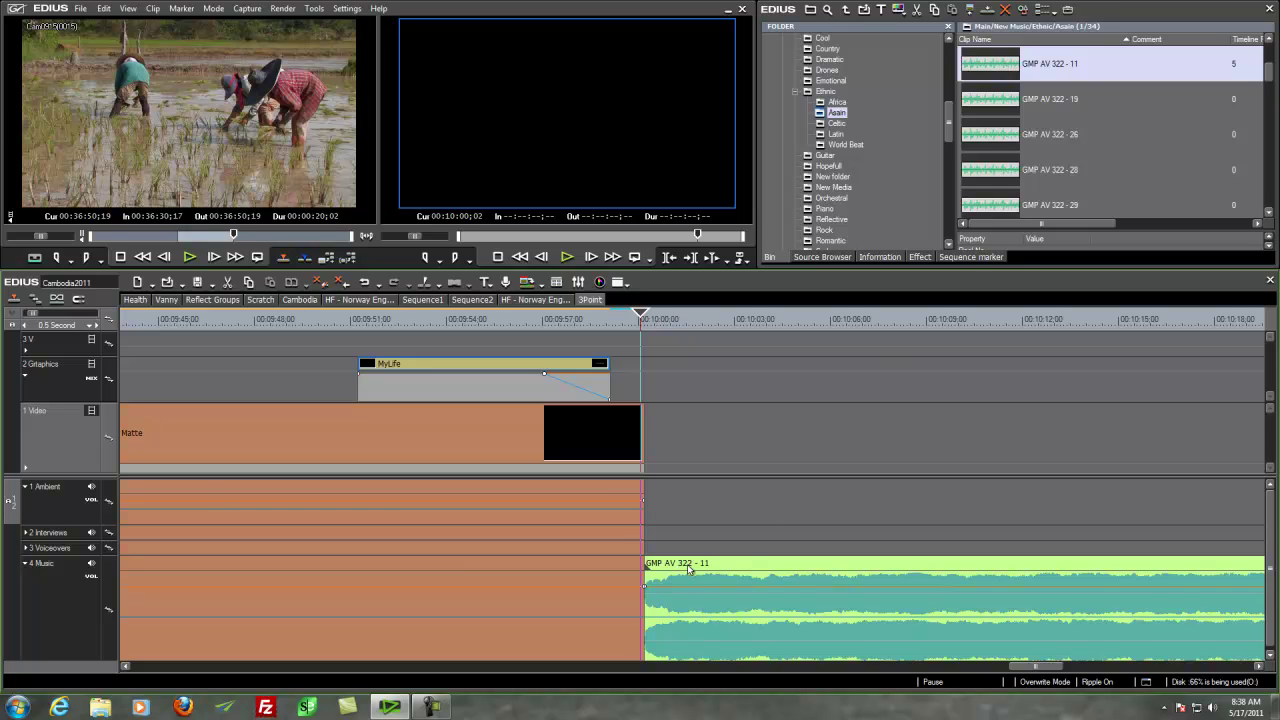
Trim about 11 frames off the start of the music clip and butt it against the end of the matte
{"action": "left_click_drag", "start_coordinate": [648, 578], "coordinate": [660, 579]}
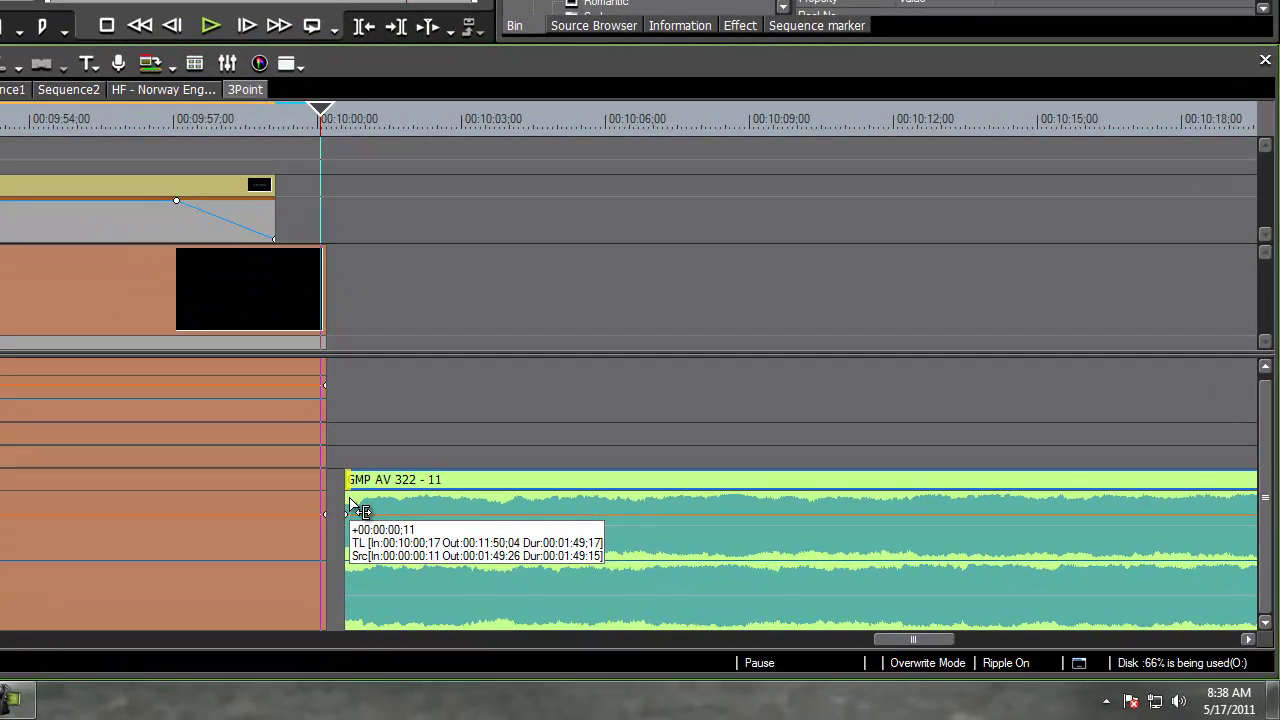
{"action": "left_click_drag", "start_coordinate": [349, 498], "coordinate": [371, 485]}
{"action": "left_click", "coordinate": [326, 112]}
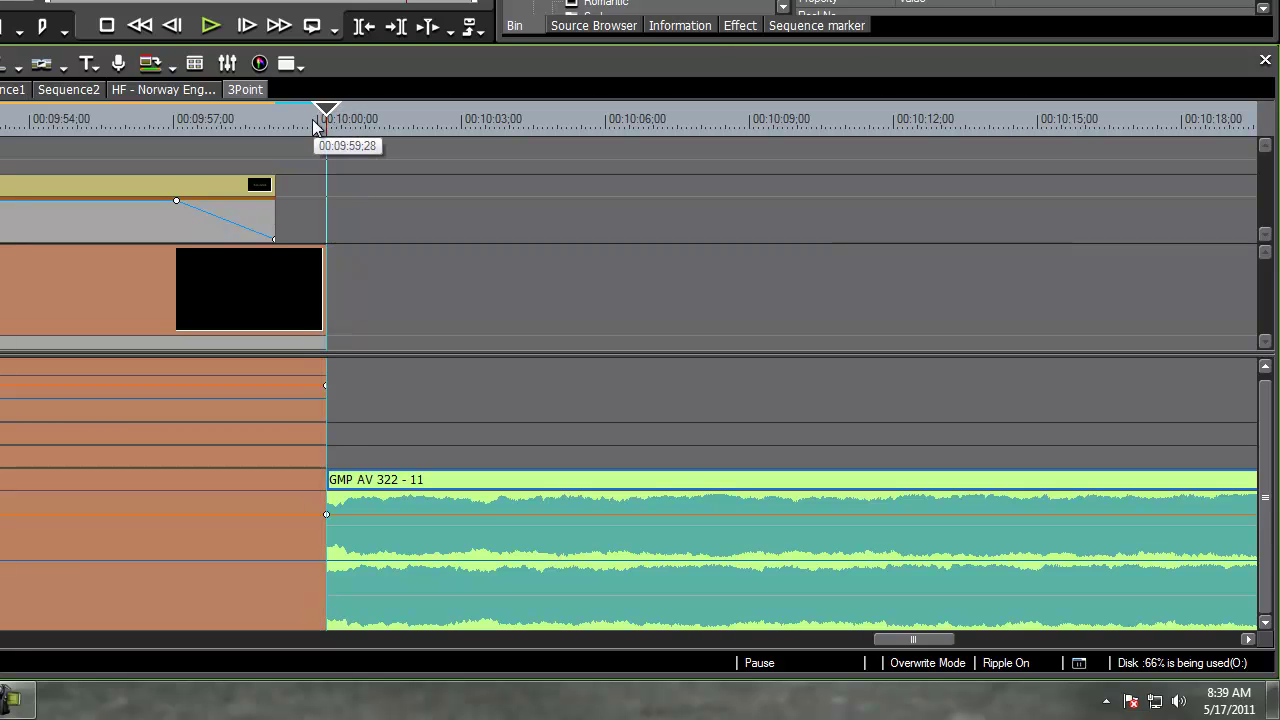
Add the default transition at the start of the music clip, play it back, and return the playhead to the matte's end
{"action": "key", "text": "ctrl+p"}
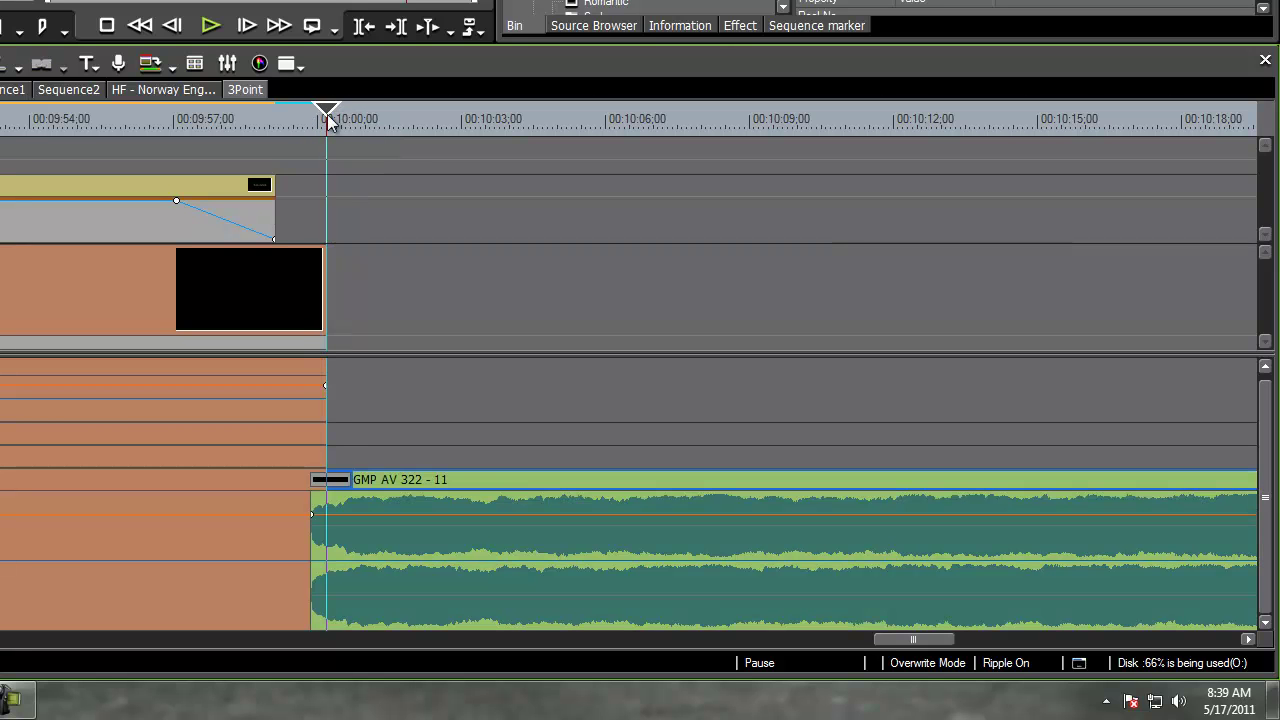
{"action": "left_click", "coordinate": [311, 126]}
{"action": "key", "text": "space"}
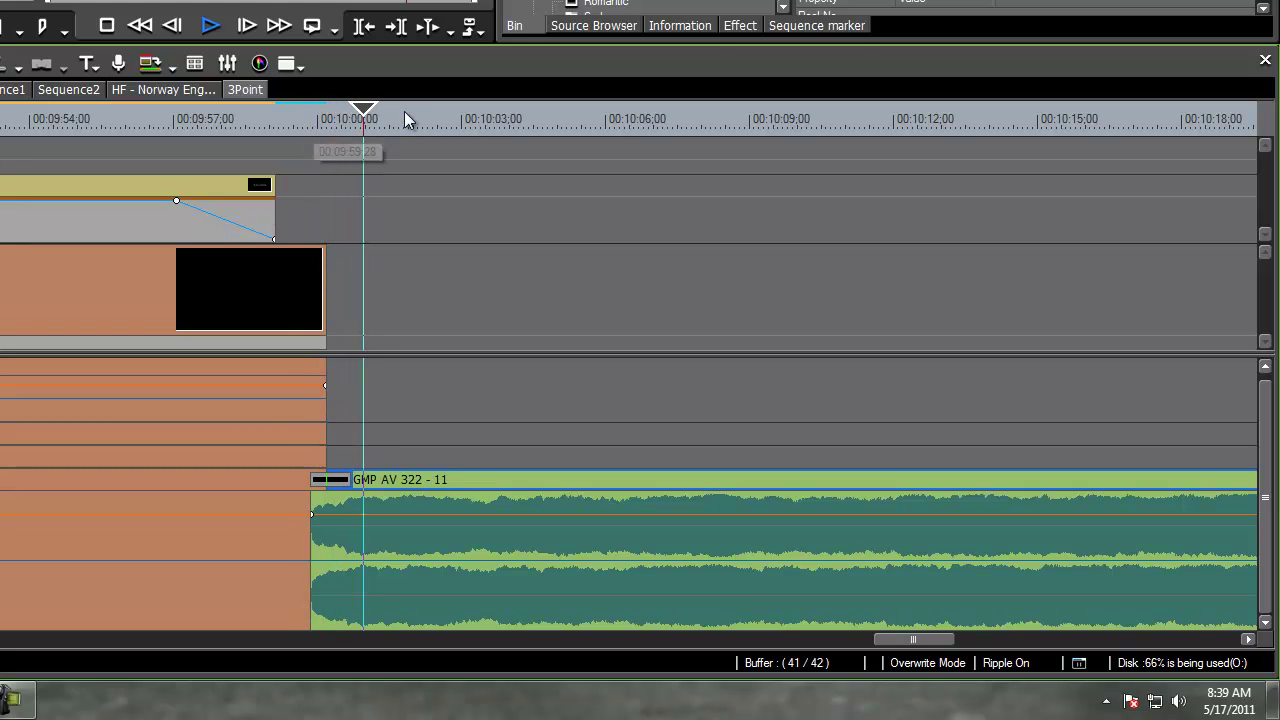
{"action": "key", "text": "space"}
{"action": "left_click_drag", "start_coordinate": [377, 118], "coordinate": [330, 136]}
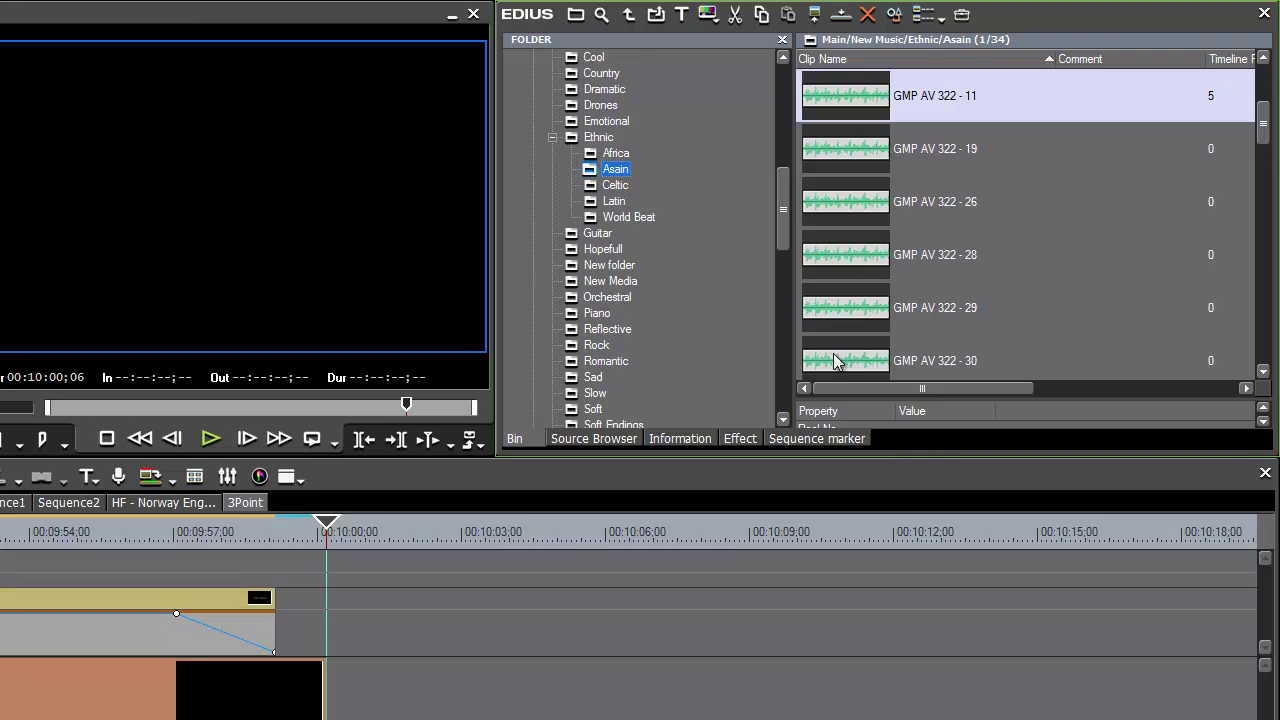
Place clip SEA08(0070) from General Shots/Angkor Wat on the 1 Video track about half a second after the matte and scrub through it
{"action": "left_click_drag", "start_coordinate": [785, 216], "coordinate": [787, 106]}
{"action": "left_click", "coordinate": [612, 121]}
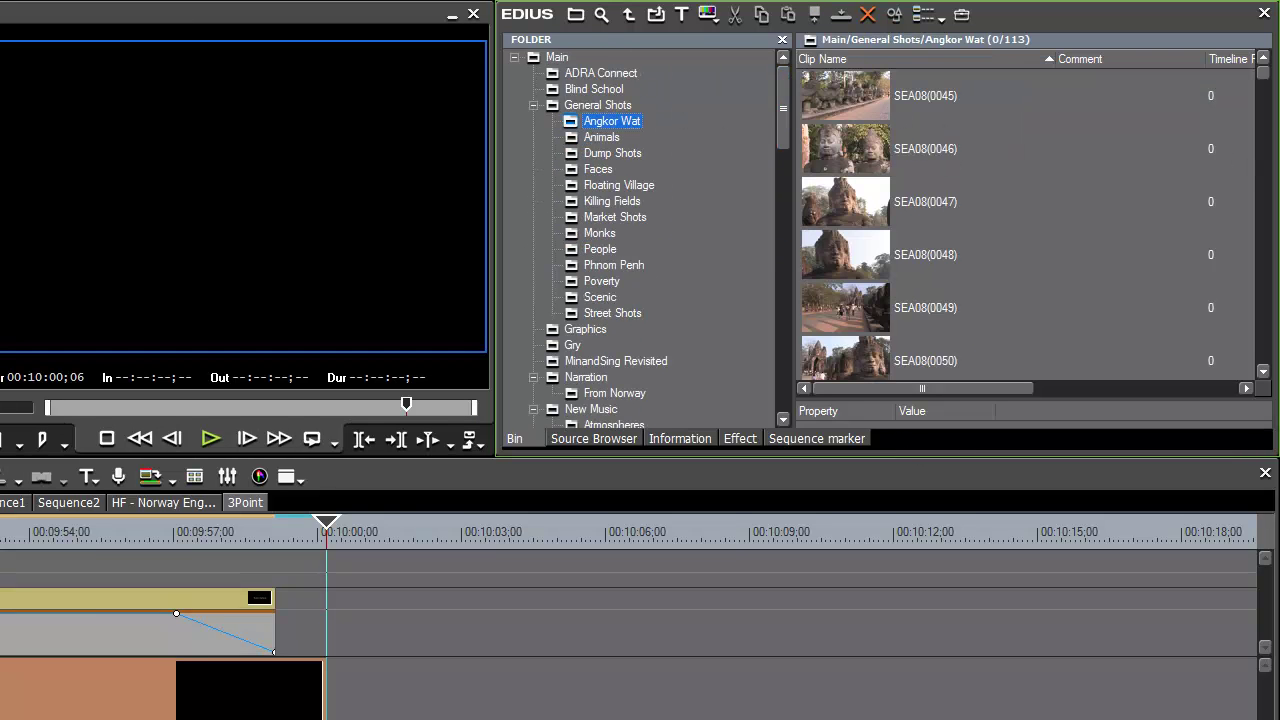
{"action": "scroll", "coordinate": [1232, 70], "scroll_direction": "down", "scroll_amount": 7}
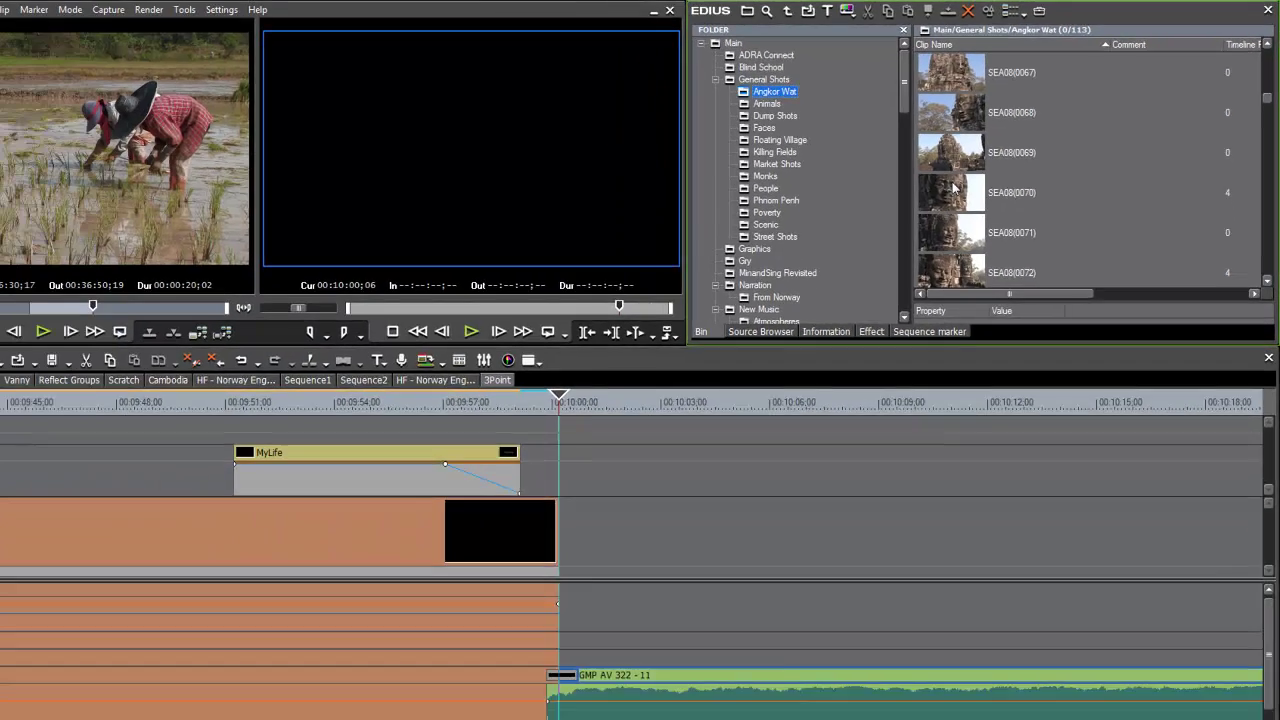
{"action": "left_click_drag", "start_coordinate": [849, 258], "coordinate": [756, 407]}
{"action": "left_click_drag", "start_coordinate": [931, 272], "coordinate": [658, 467]}
{"action": "left_click_drag", "start_coordinate": [645, 355], "coordinate": [724, 401]}
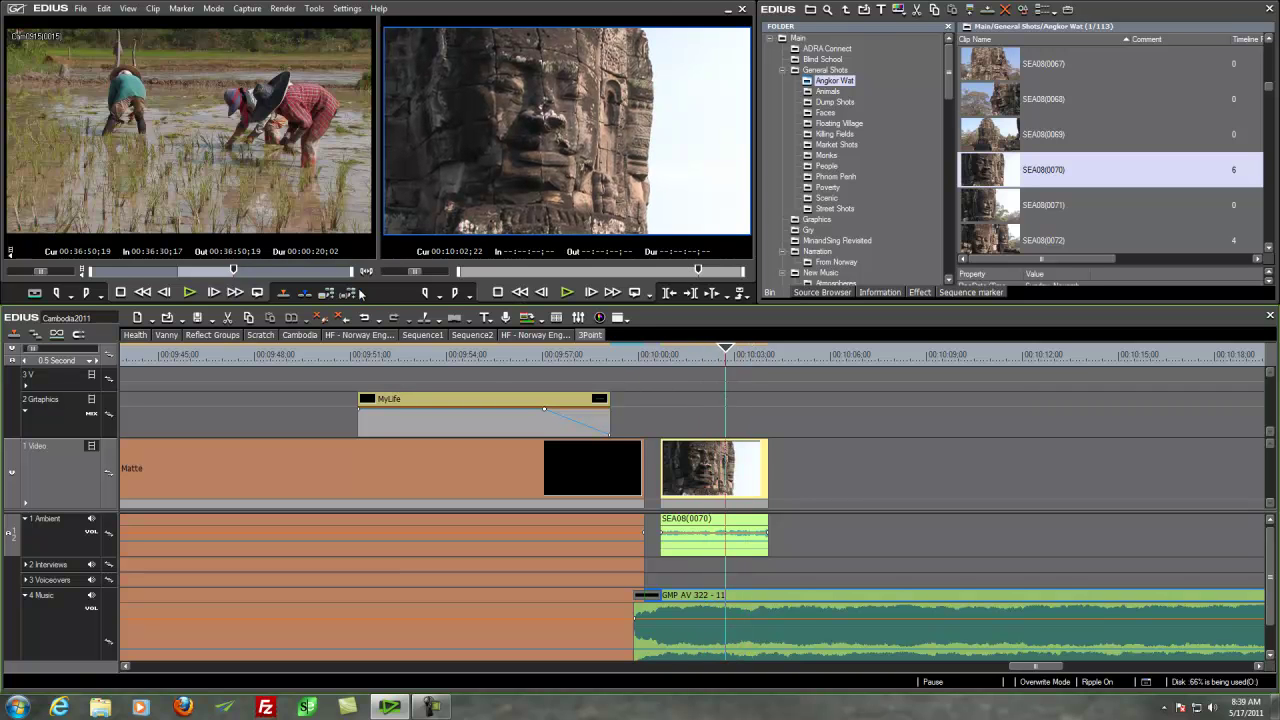
Trim SEA08(0070) to about one second against the matte, add the default transition at their cut, and play it
{"action": "mouse_move", "coordinate": [663, 462]}
{"action": "left_mouse_down"}
{"action": "mouse_move", "coordinate": [765, 472]}
{"action": "mouse_move", "coordinate": [661, 464]}
{"action": "left_mouse_up"}
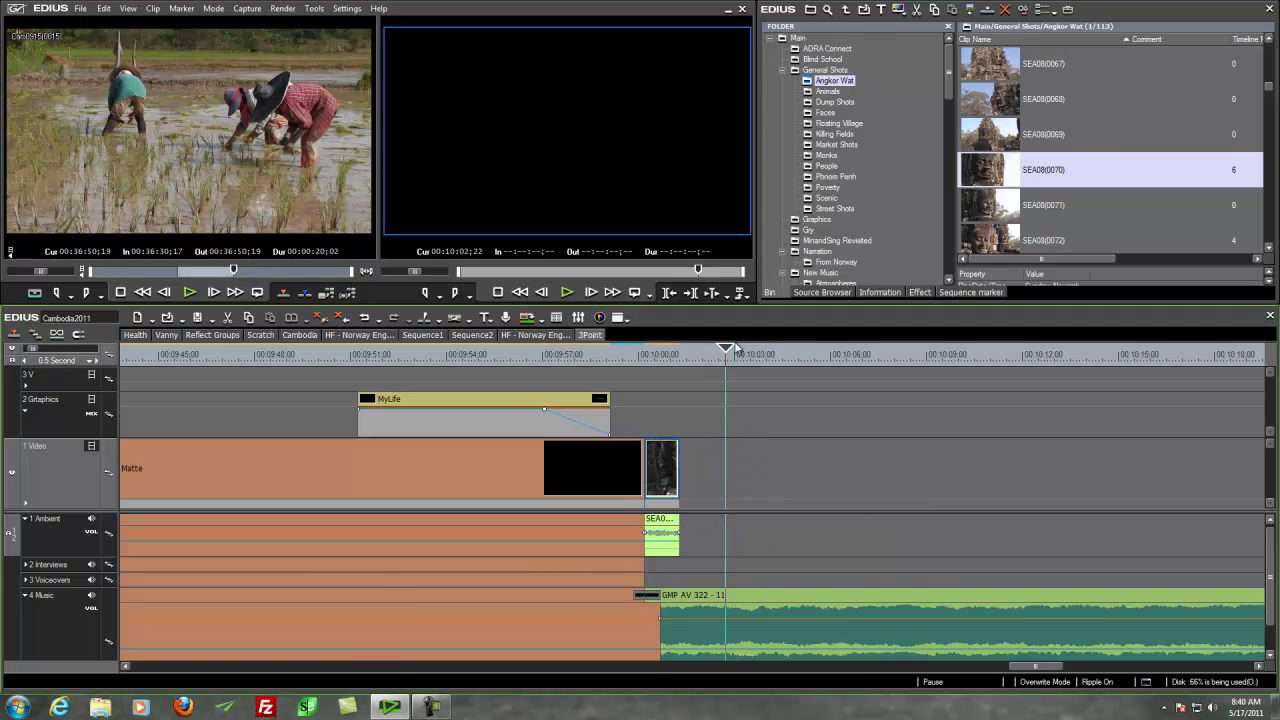
{"action": "left_click_drag", "start_coordinate": [729, 349], "coordinate": [646, 383]}
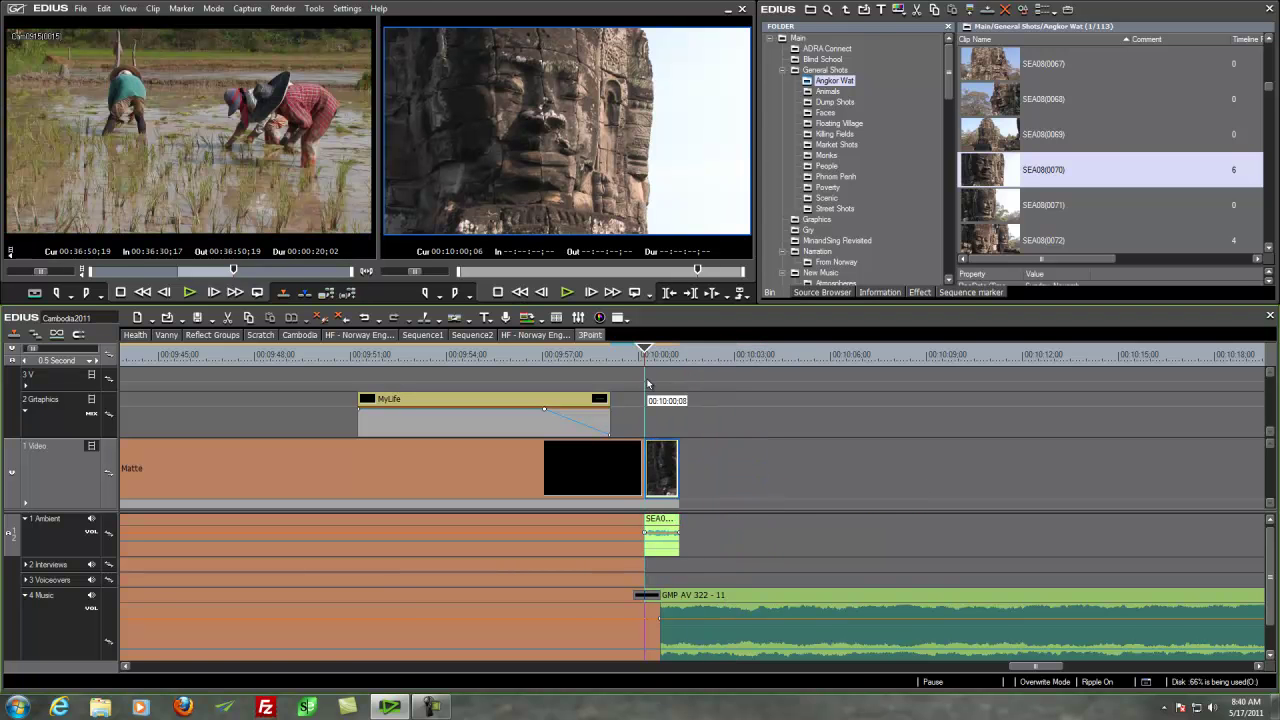
{"action": "key", "text": "ctrl+p"}
{"action": "key", "text": "space"}
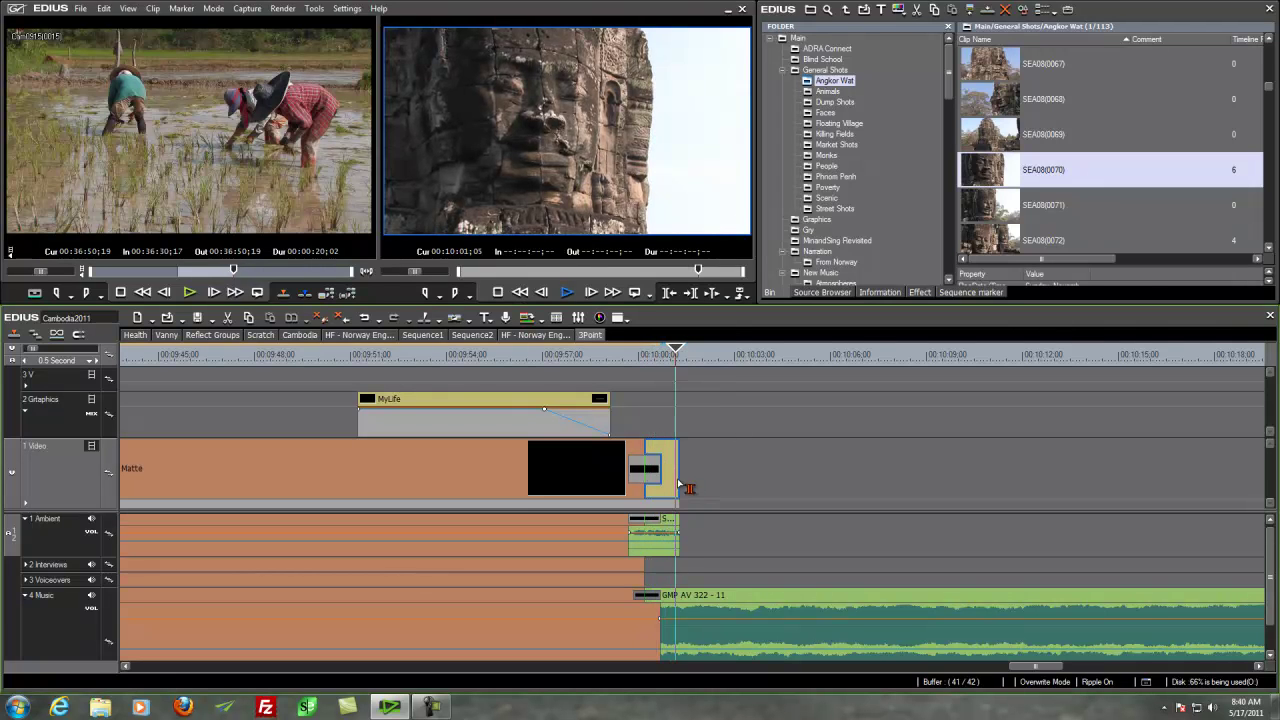
Extend the end of the SEA08(0070) clip to 00:10:03;11 and play through it
{"action": "left_click_drag", "start_coordinate": [684, 480], "coordinate": [745, 478]}
{"action": "key", "text": "space"}
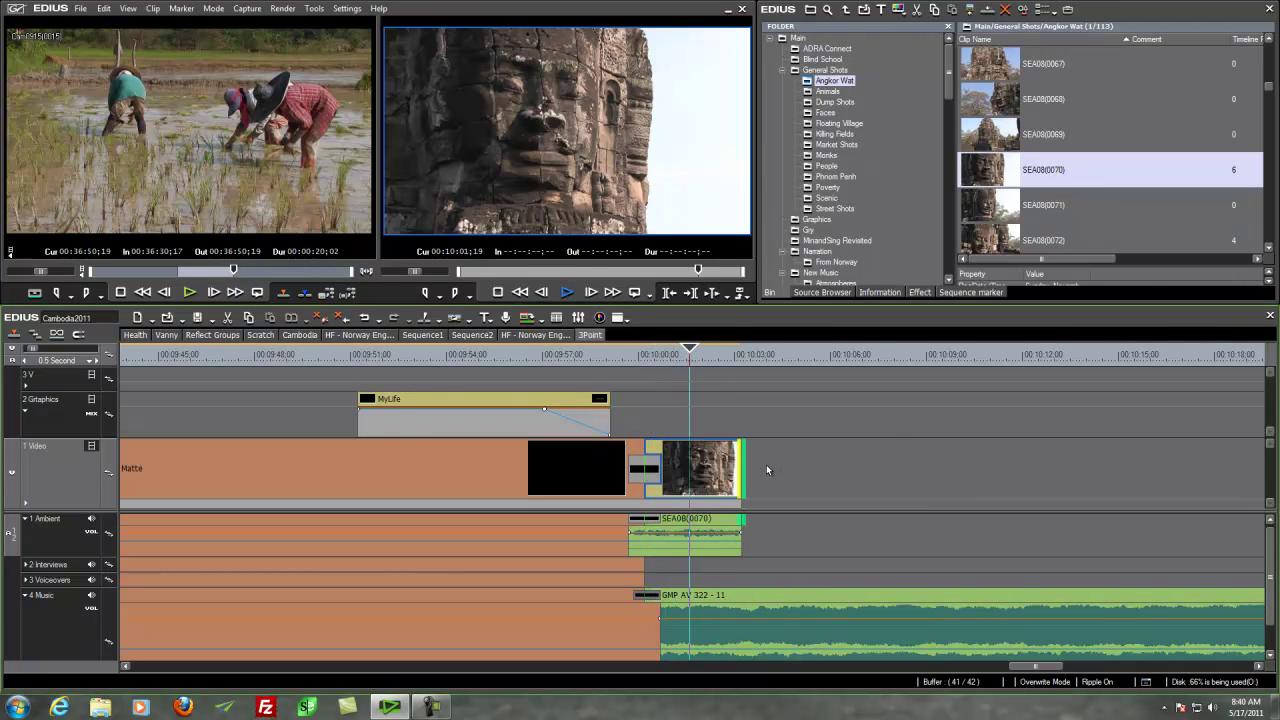
{"action": "key", "text": "space"}
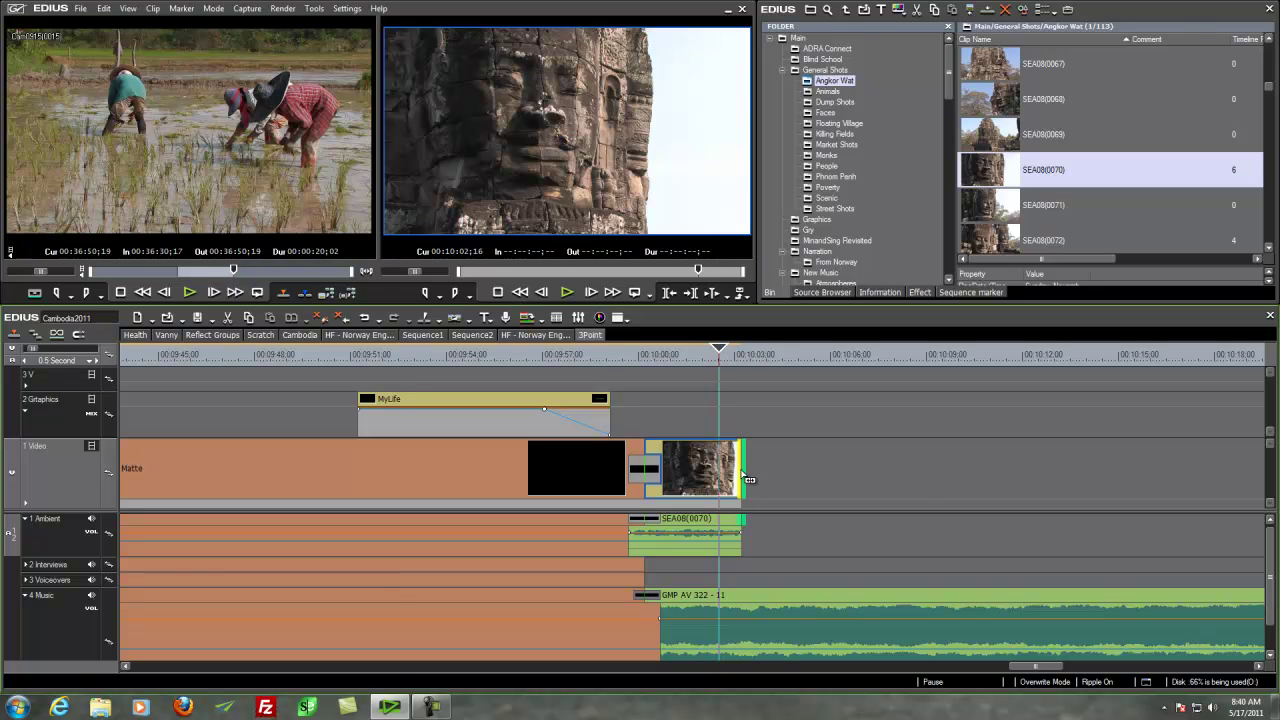
{"action": "left_click_drag", "start_coordinate": [749, 481], "coordinate": [747, 480]}
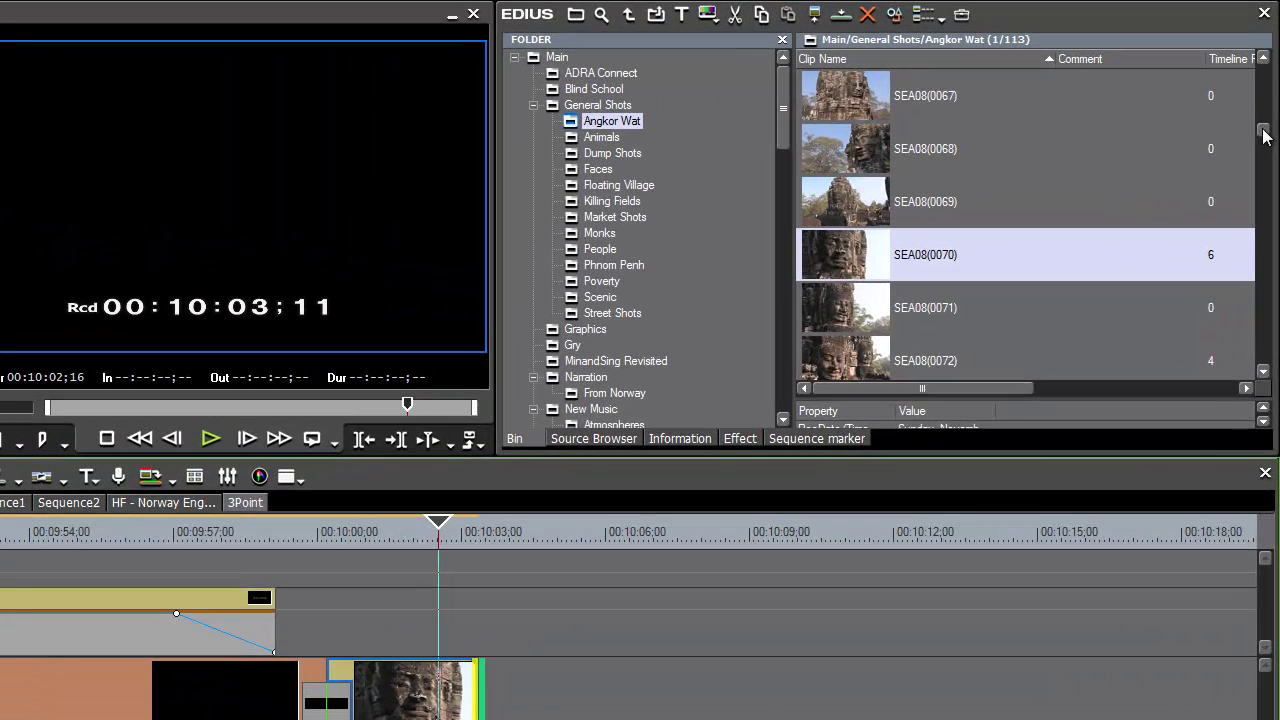
Open SEA08(0109) from the Angkor Wat folder in the player and mark its In at 00:32:51;23 and Out at 00:32:54;03
{"action": "left_click_drag", "start_coordinate": [1263, 137], "coordinate": [1271, 246]}
{"action": "double_click", "coordinate": [850, 98]}
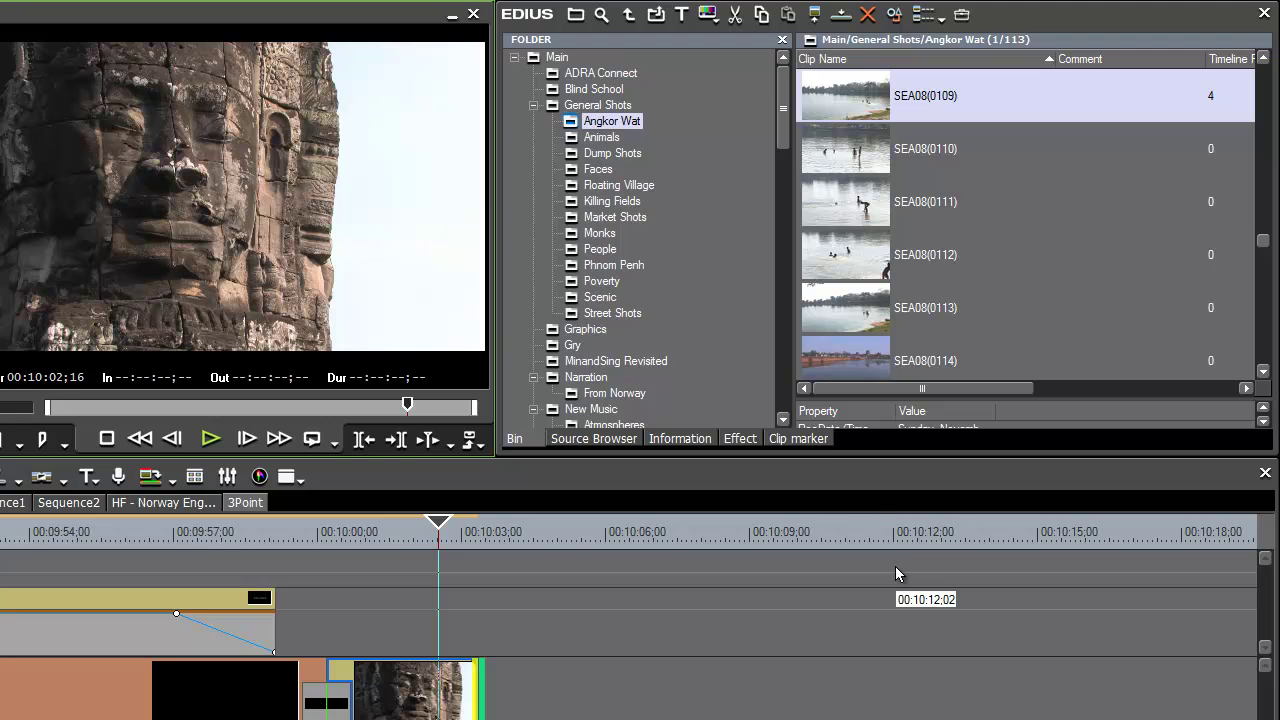
{"action": "left_click_drag", "start_coordinate": [850, 98], "coordinate": [848, 150]}
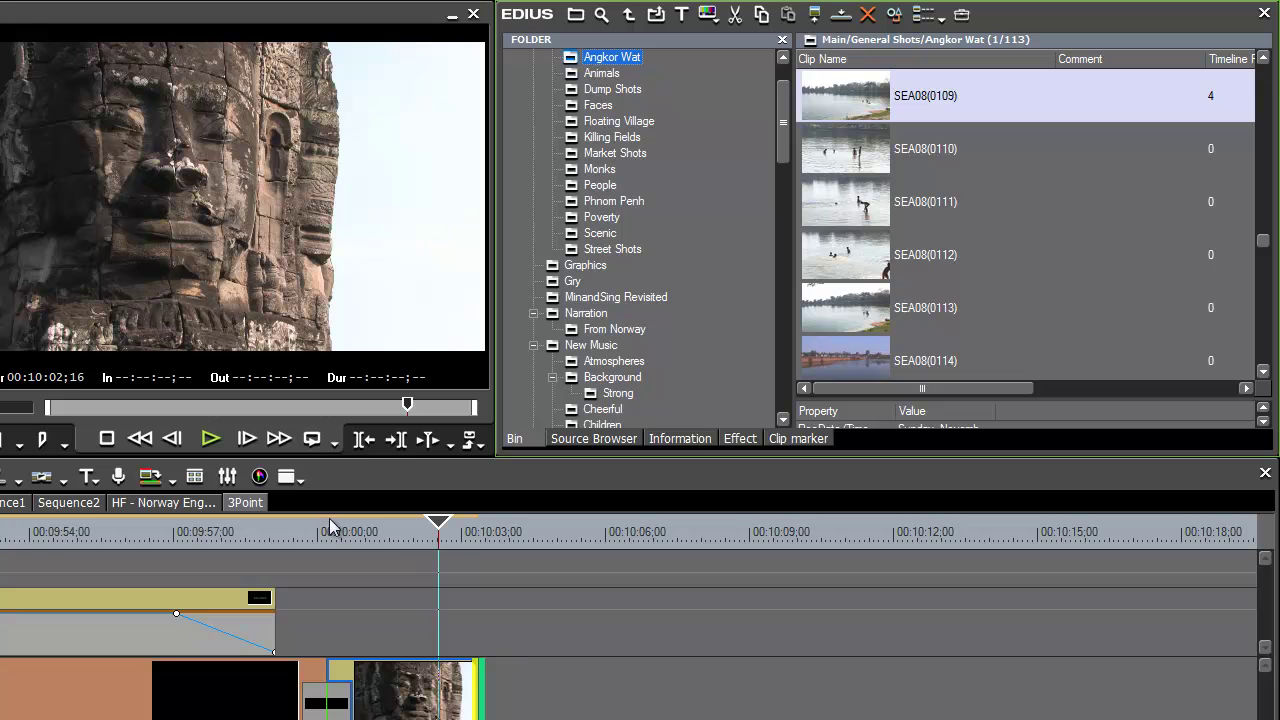
{"action": "double_click", "coordinate": [840, 100]}
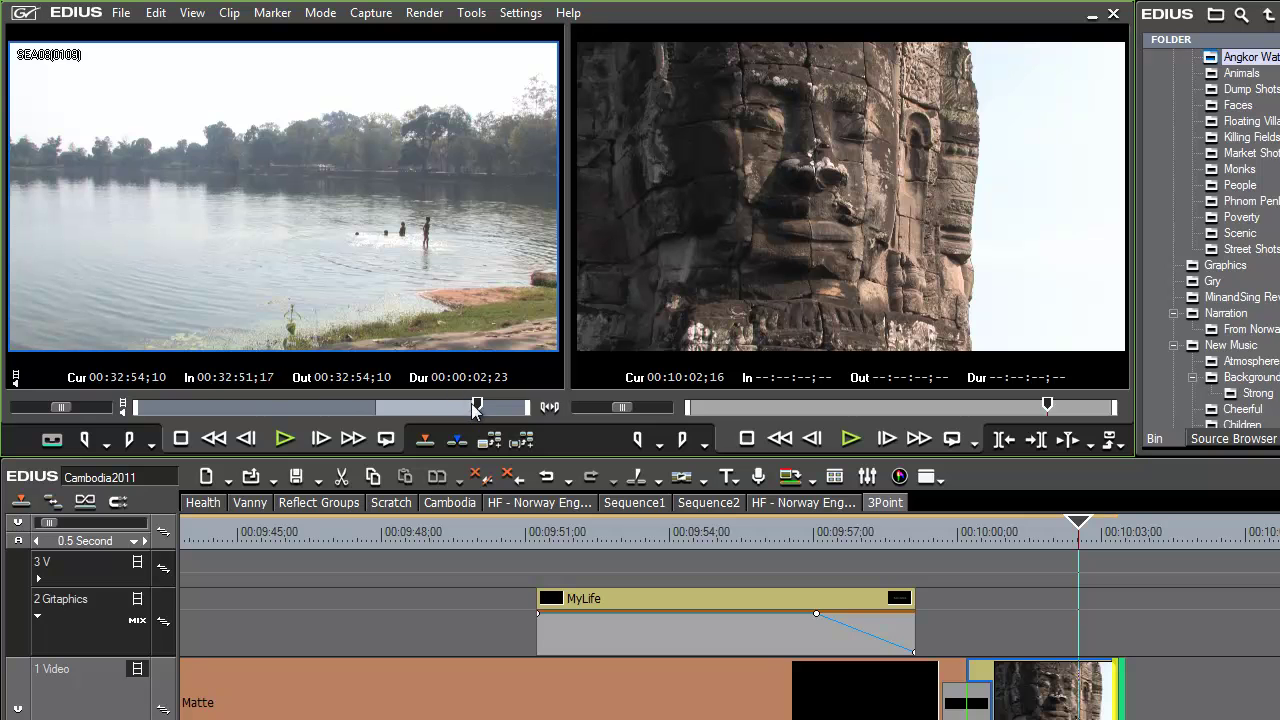
{"action": "mouse_move", "coordinate": [476, 410]}
{"action": "left_mouse_down"}
{"action": "mouse_move", "coordinate": [420, 407]}
{"action": "mouse_move", "coordinate": [500, 410]}
{"action": "mouse_move", "coordinate": [381, 408]}
{"action": "mouse_move", "coordinate": [471, 415]}
{"action": "left_mouse_up"}
{"action": "left_click", "coordinate": [86, 443]}
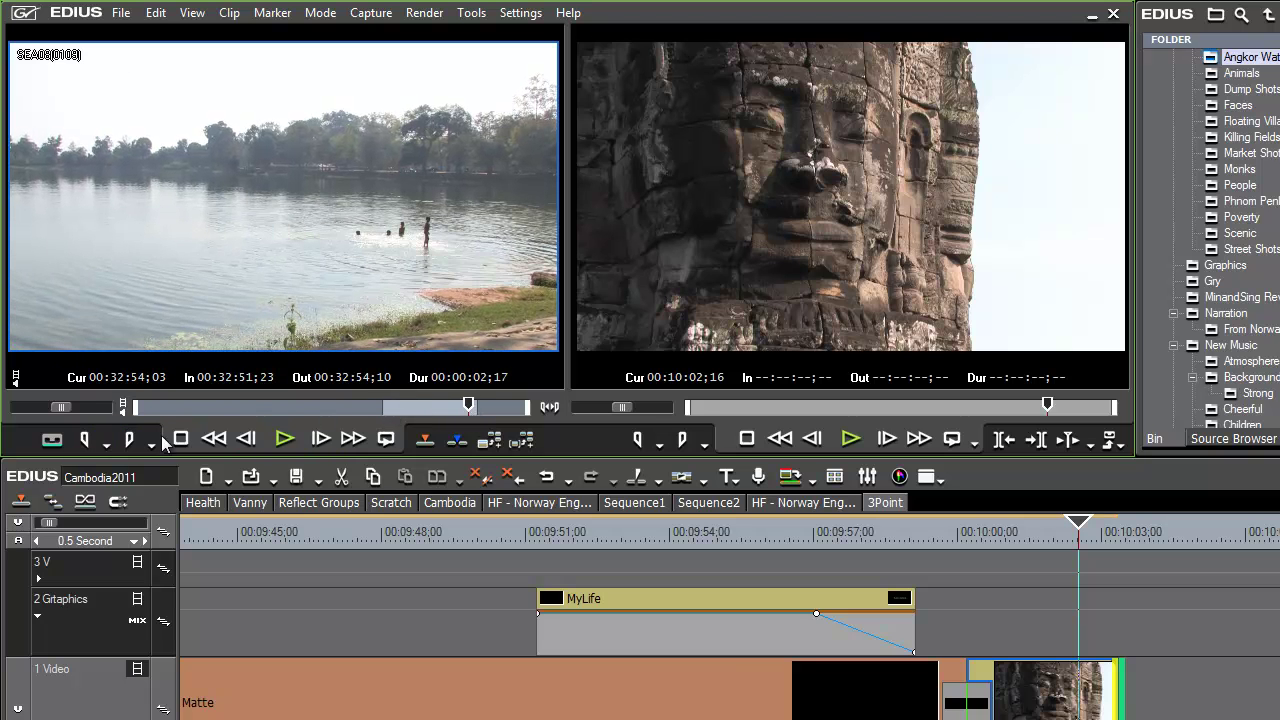
{"action": "left_click", "coordinate": [129, 440]}
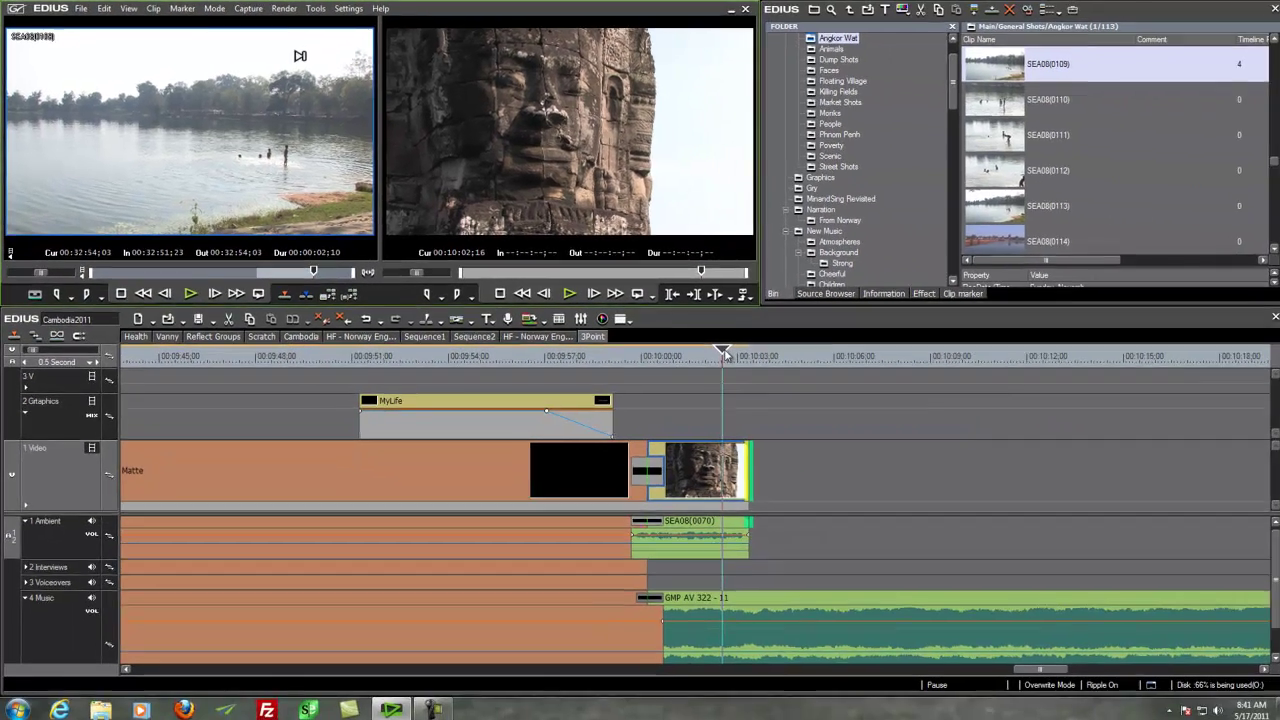
Mark a timeline In point at 00:10:02;21 with the source patched to 1 Video and 1 Ambient
{"action": "left_click_drag", "start_coordinate": [725, 355], "coordinate": [731, 355]}
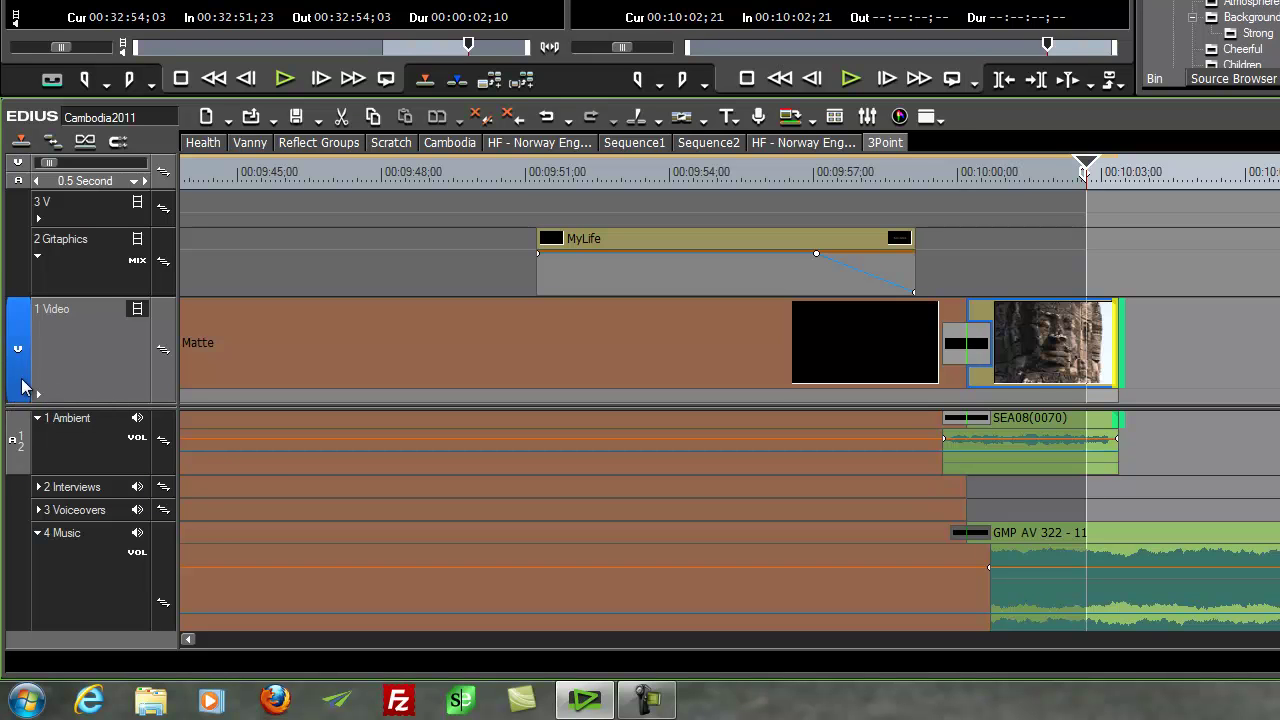
{"action": "mouse_move", "coordinate": [19, 446]}
{"action": "left_mouse_down"}
{"action": "mouse_move", "coordinate": [19, 548]}
{"action": "mouse_move", "coordinate": [22, 432]}
{"action": "left_mouse_up"}
{"action": "mouse_move", "coordinate": [17, 368]}
{"action": "left_mouse_down"}
{"action": "mouse_move", "coordinate": [22, 257]}
{"action": "mouse_move", "coordinate": [26, 345]}
{"action": "left_mouse_up"}
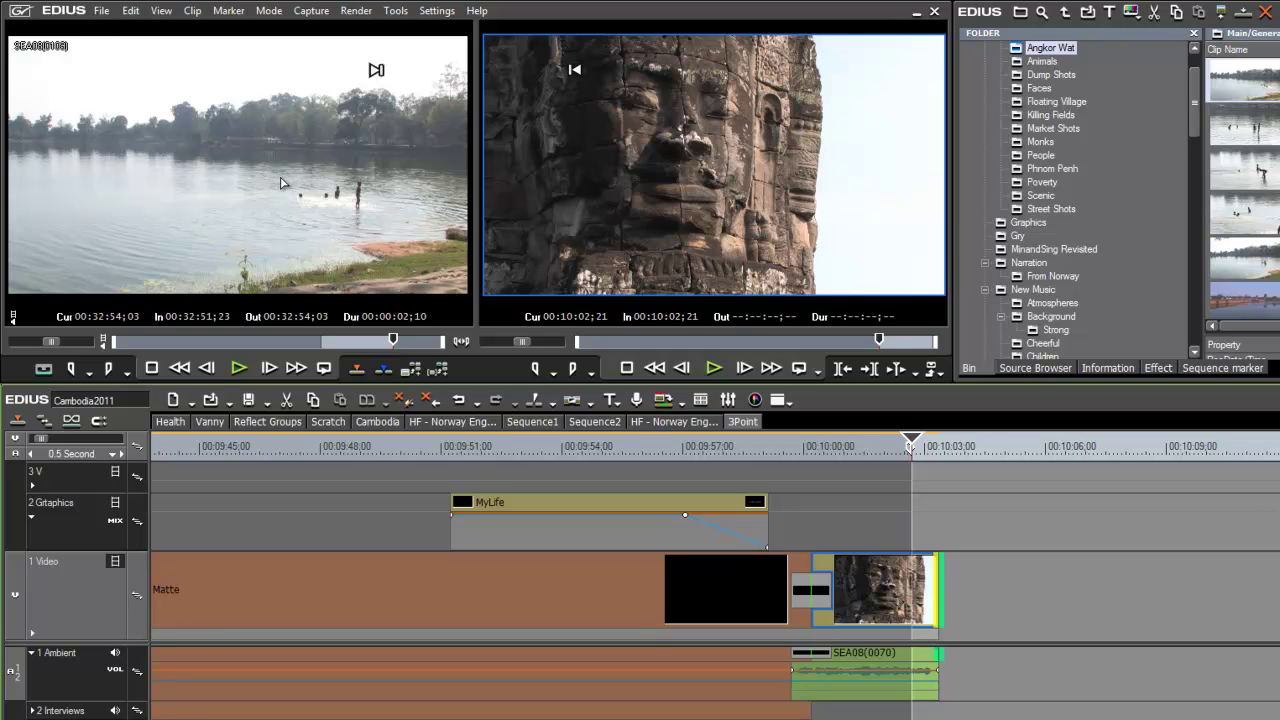
Place the marked SEA08(0109) segment on the 1 Video track directly after SEA08(0070)
{"action": "left_click", "coordinate": [245, 165]}
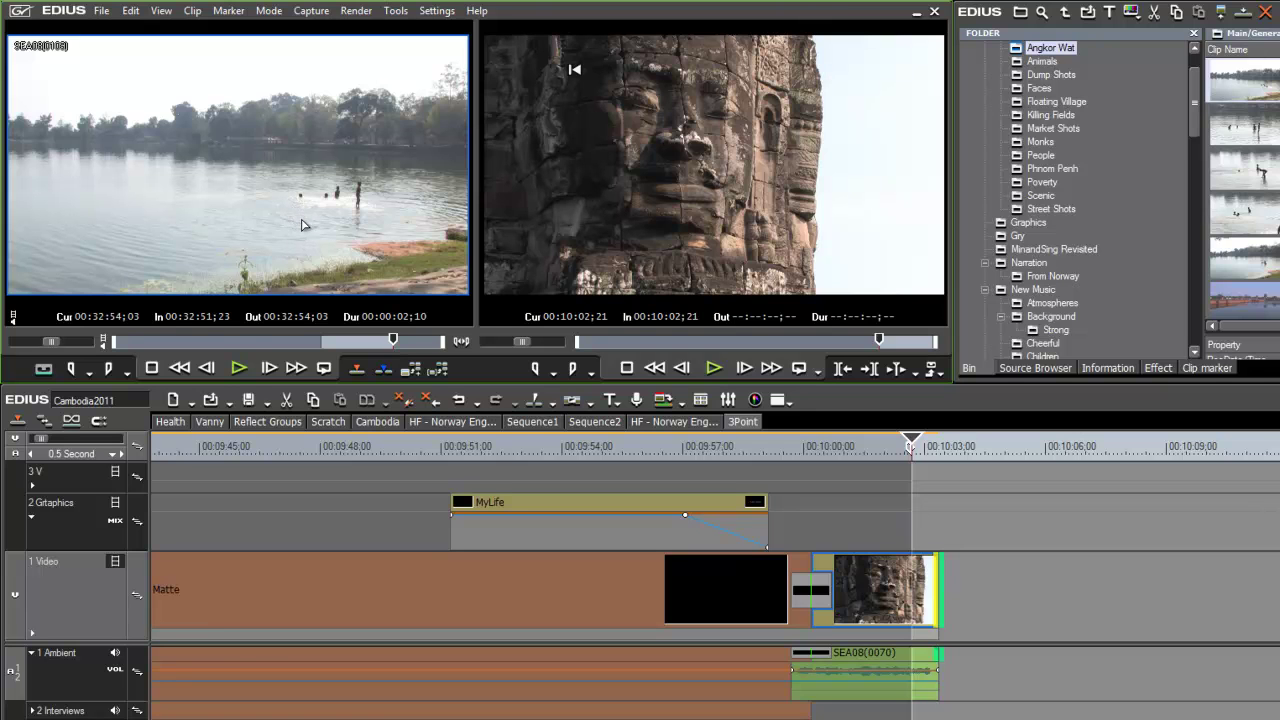
{"action": "left_click_drag", "start_coordinate": [307, 227], "coordinate": [922, 585]}
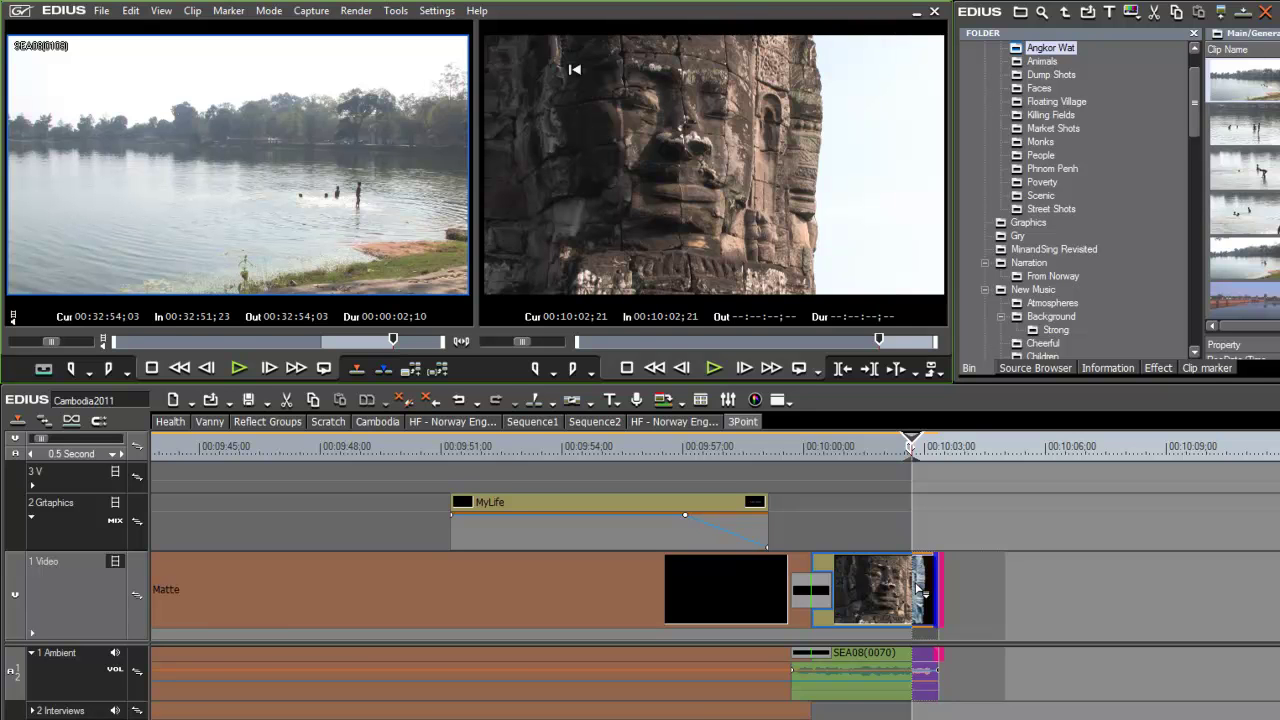
{"action": "mouse_move", "coordinate": [916, 585]}
{"action": "left_mouse_down"}
{"action": "mouse_move", "coordinate": [1055, 588]}
{"action": "mouse_move", "coordinate": [909, 592]}
{"action": "mouse_move", "coordinate": [1022, 589]}
{"action": "mouse_move", "coordinate": [933, 586]}
{"action": "left_mouse_up"}
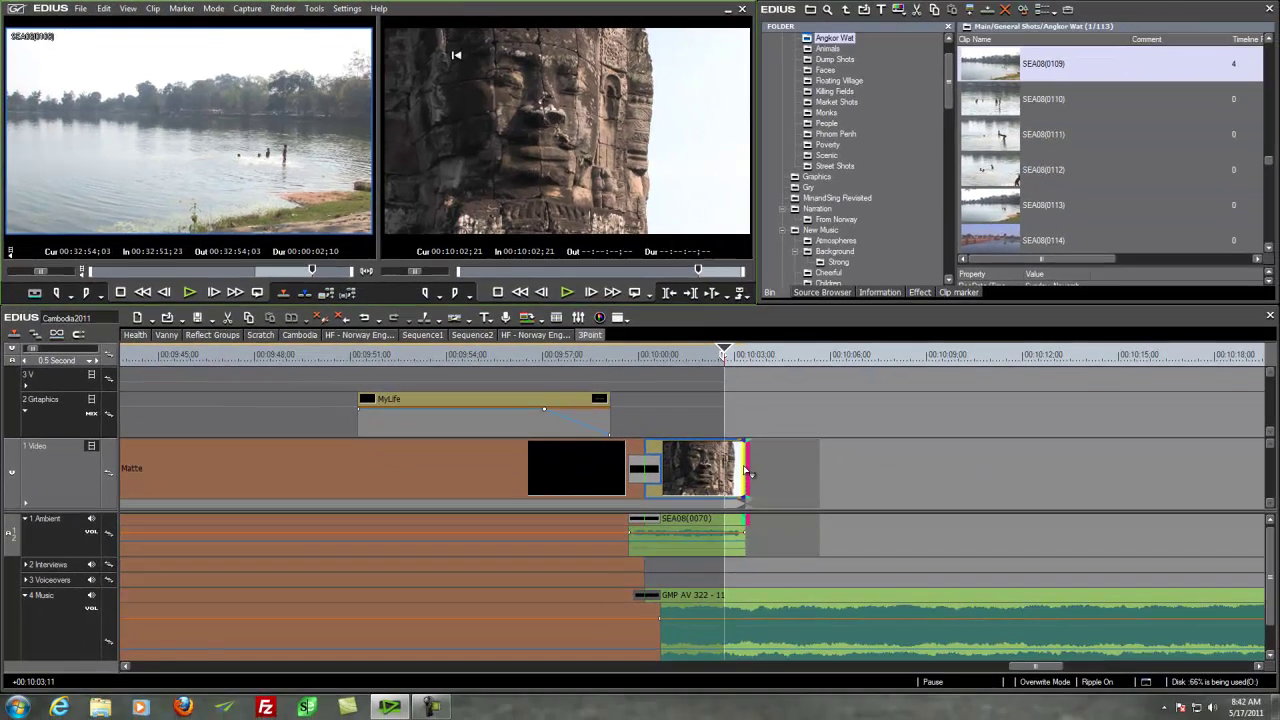
{"action": "left_click_drag", "start_coordinate": [745, 471], "coordinate": [750, 462]}
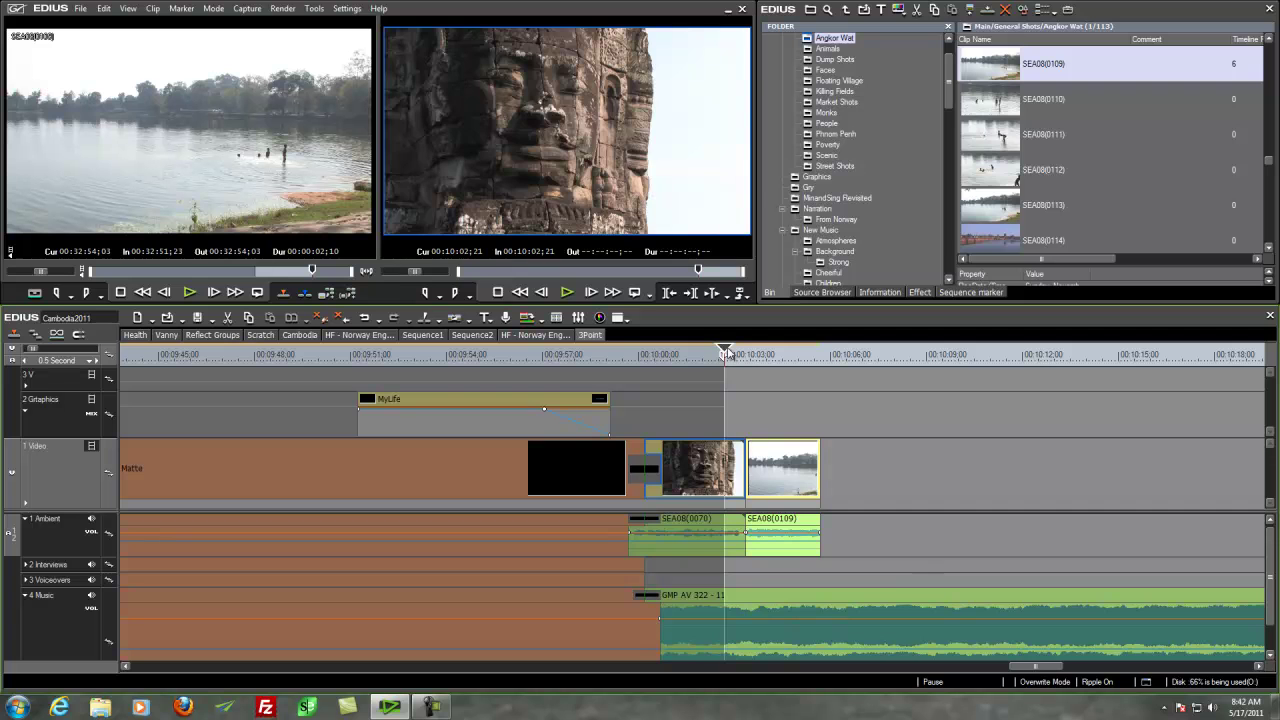
Add the default transition at the cut between SEA08(0070) and SEA08(0109) and play it back
{"action": "left_click_drag", "start_coordinate": [728, 353], "coordinate": [751, 374]}
{"action": "key", "text": "ctrl+p"}
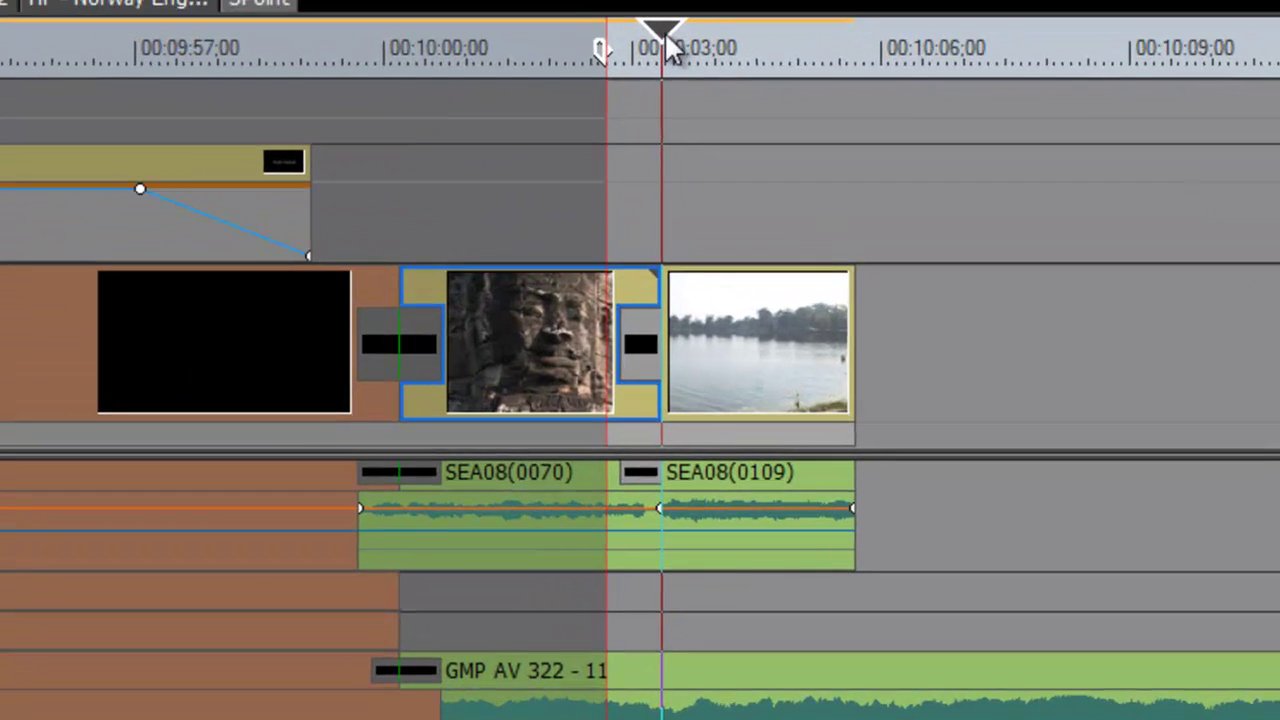
{"action": "left_click_drag", "start_coordinate": [746, 354], "coordinate": [734, 358]}
{"action": "left_click_drag", "start_coordinate": [640, 50], "coordinate": [614, 92]}
{"action": "key", "text": "space"}
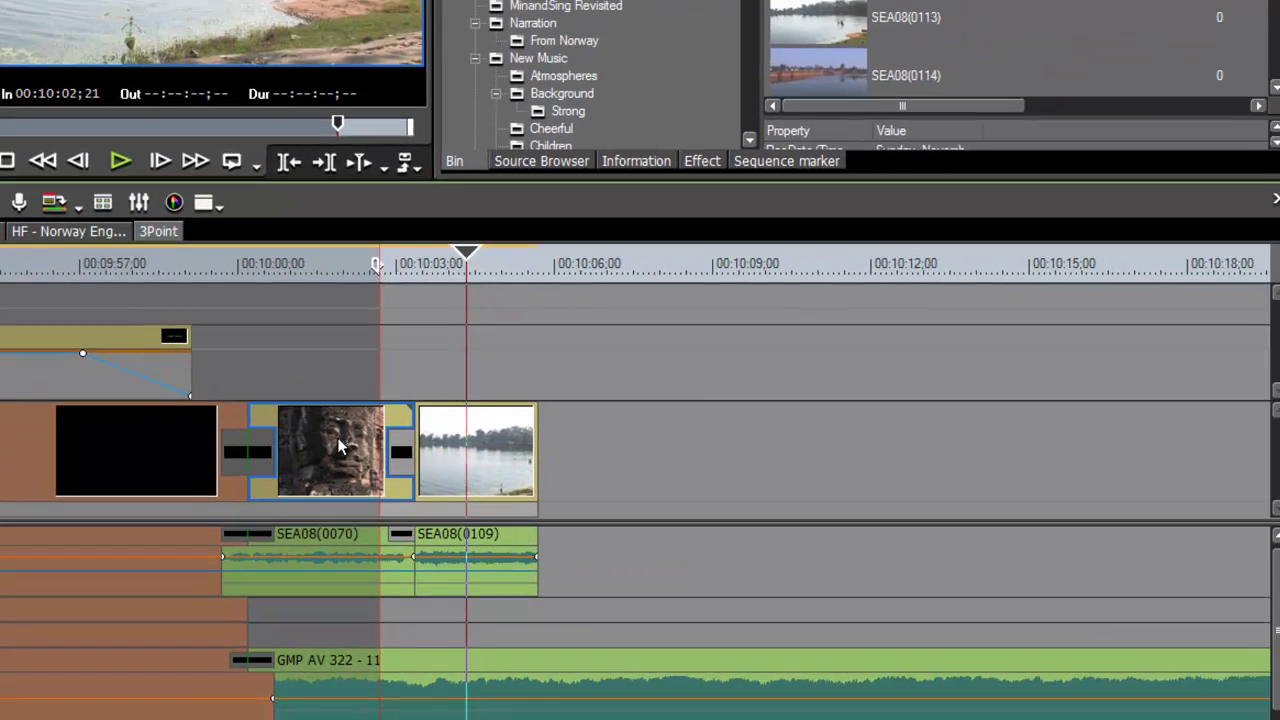
Set the playback speed of the SEA08(0070) clip to 50% without changing its duration on the timeline
{"action": "right_click", "coordinate": [535, 311]}
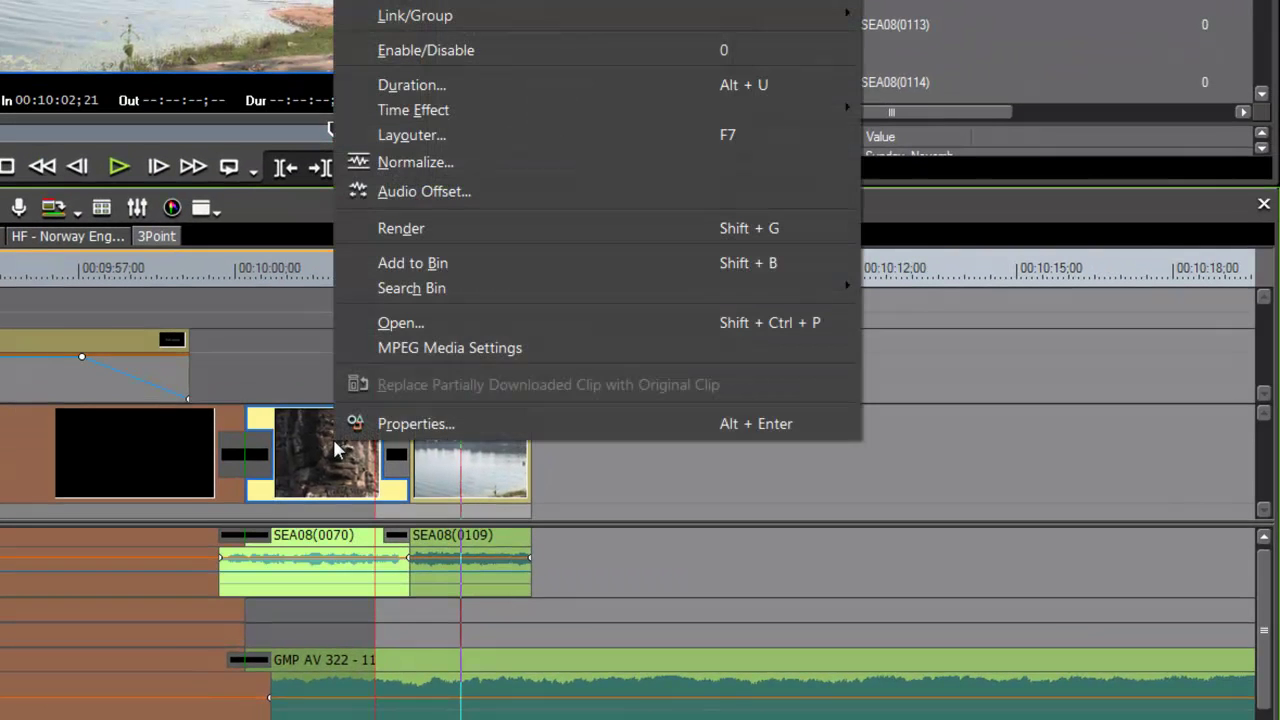
{"action": "mouse_move", "coordinate": [427, 116]}
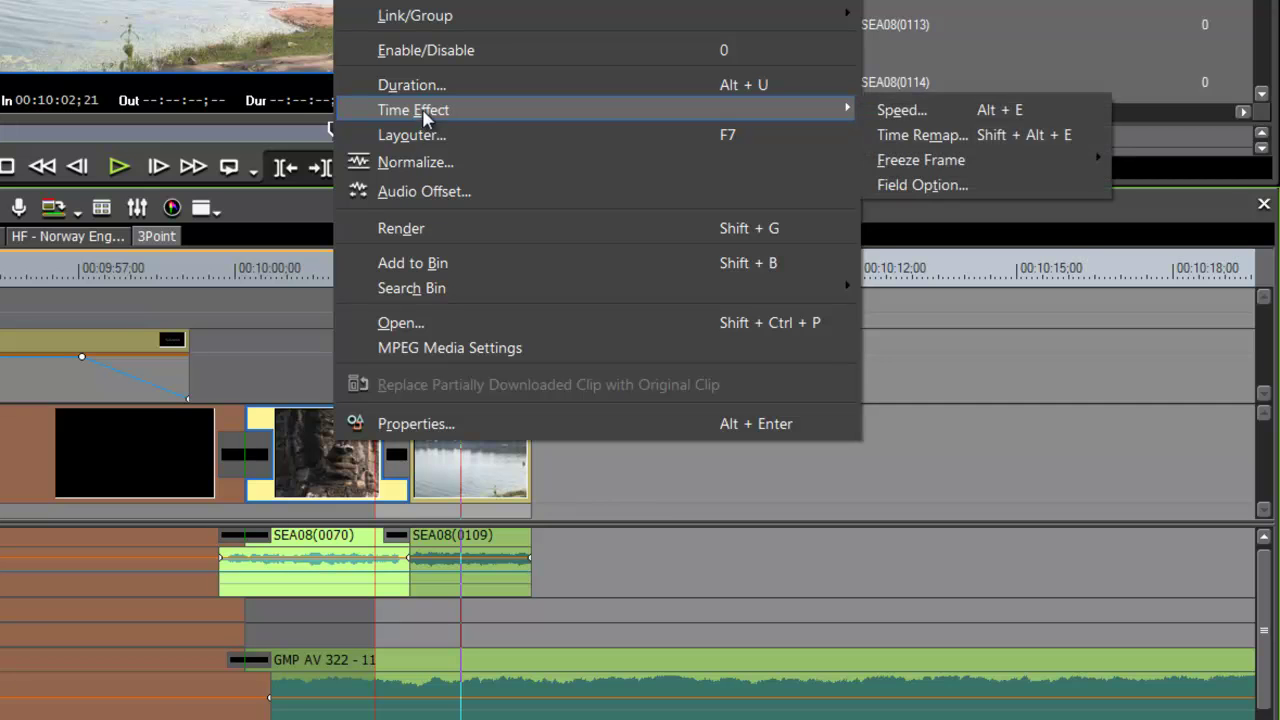
{"action": "left_click", "coordinate": [912, 112]}
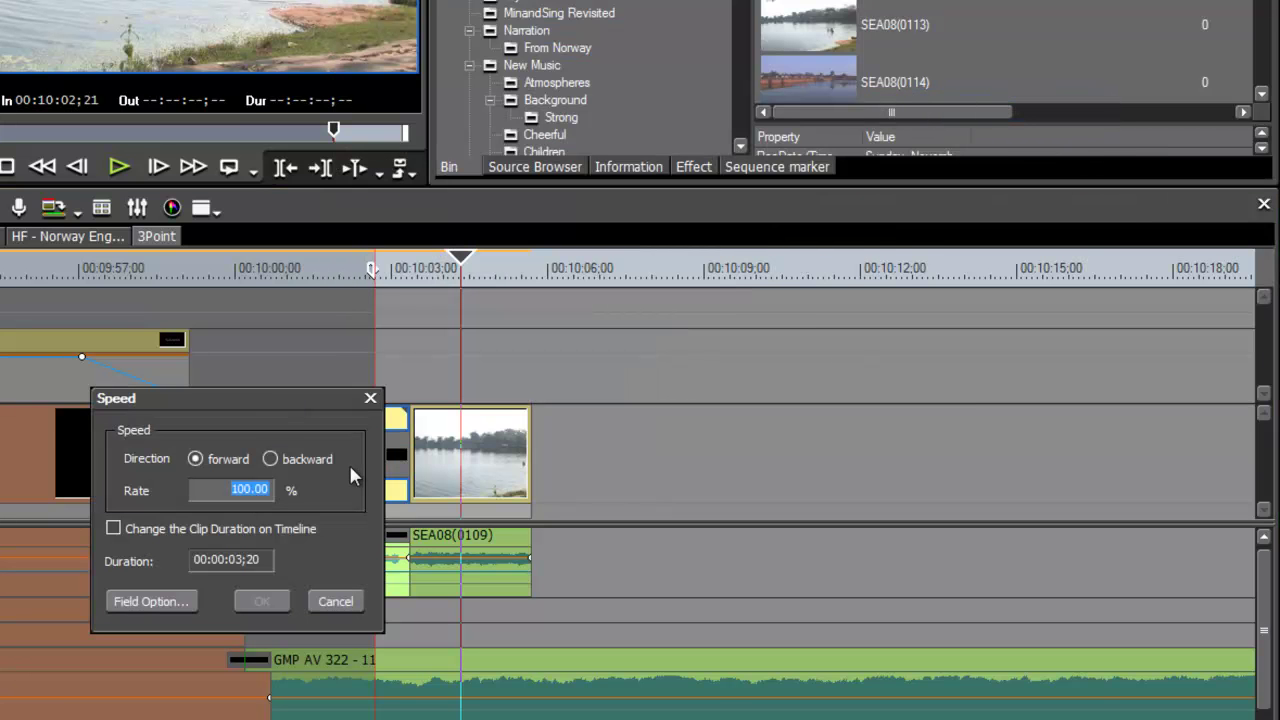
{"action": "type", "text": "50"}
{"action": "key", "text": "Return"}
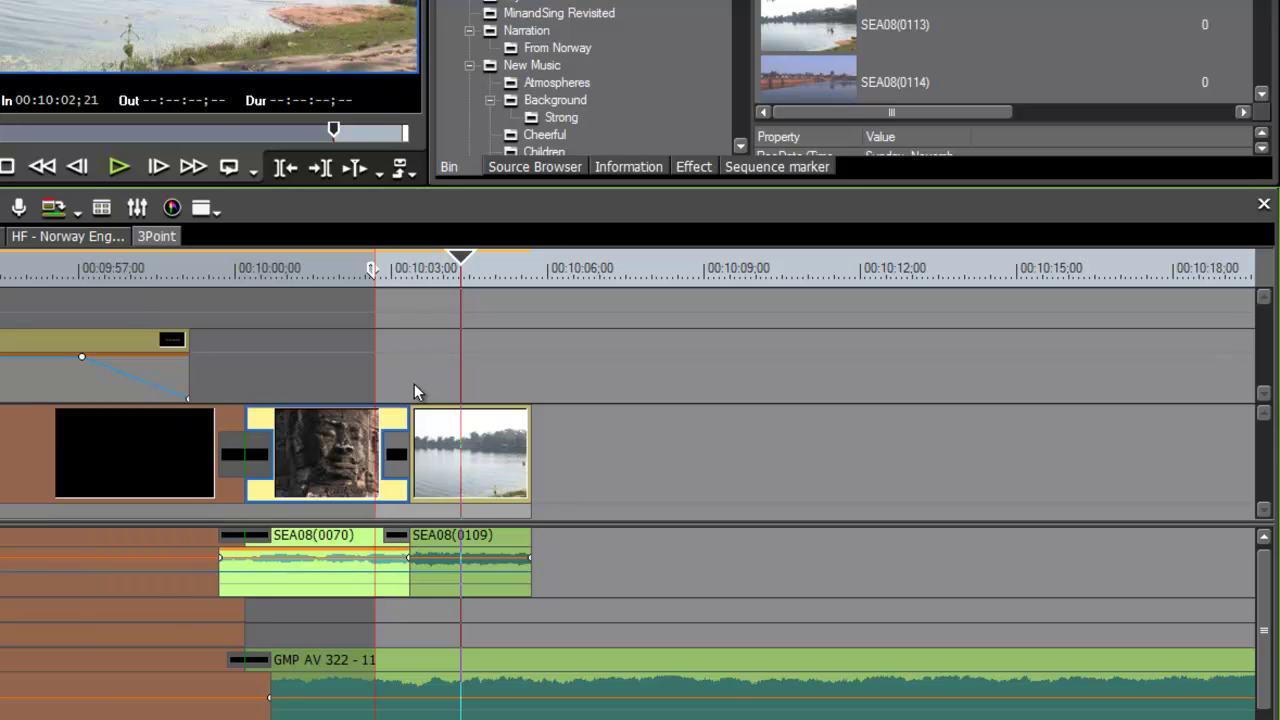
Delete the transition between SEA08(0070) and SEA08(0109) and place the playhead on their cut at 00:10:03;11
{"action": "left_click", "coordinate": [397, 455]}
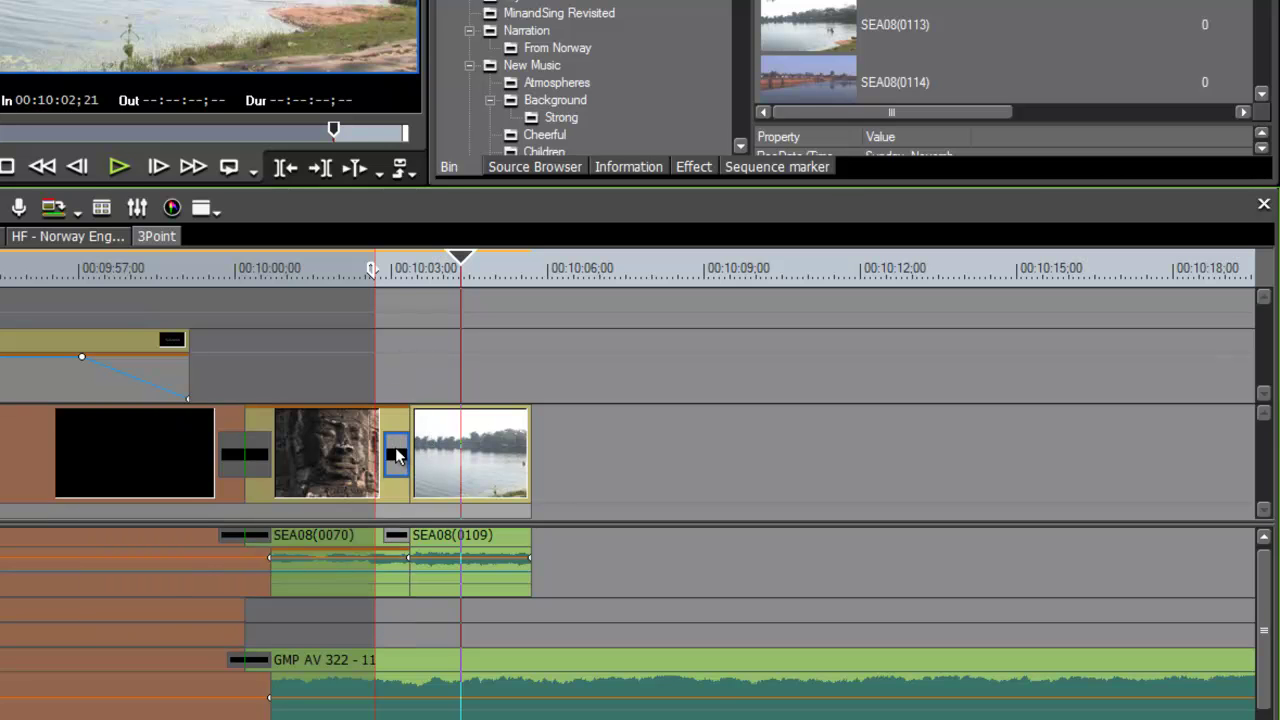
{"action": "key", "text": "Delete"}
{"action": "left_click_drag", "start_coordinate": [454, 299], "coordinate": [411, 300]}
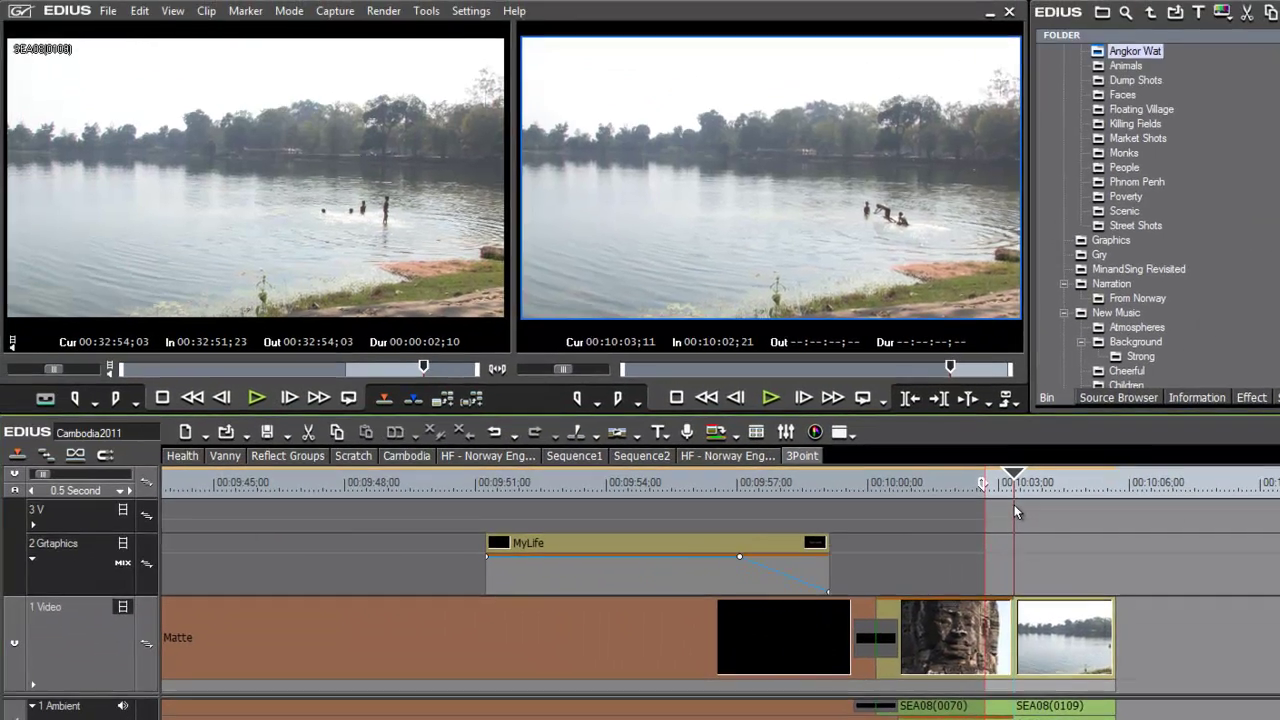
Add the default transition at the cut between SEA08(0070) and SEA08(0109) and play it back
{"action": "key", "text": "ctrl+p"}
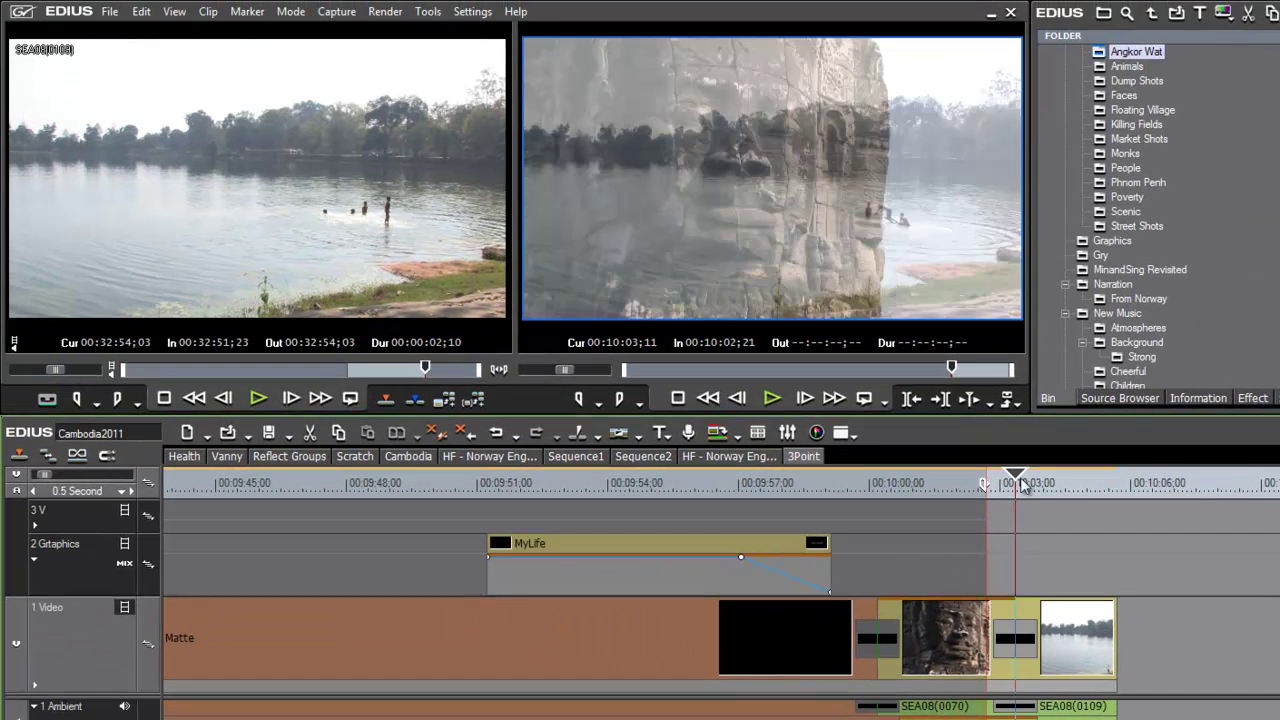
{"action": "left_click_drag", "start_coordinate": [1021, 484], "coordinate": [986, 497]}
{"action": "key", "text": "space"}
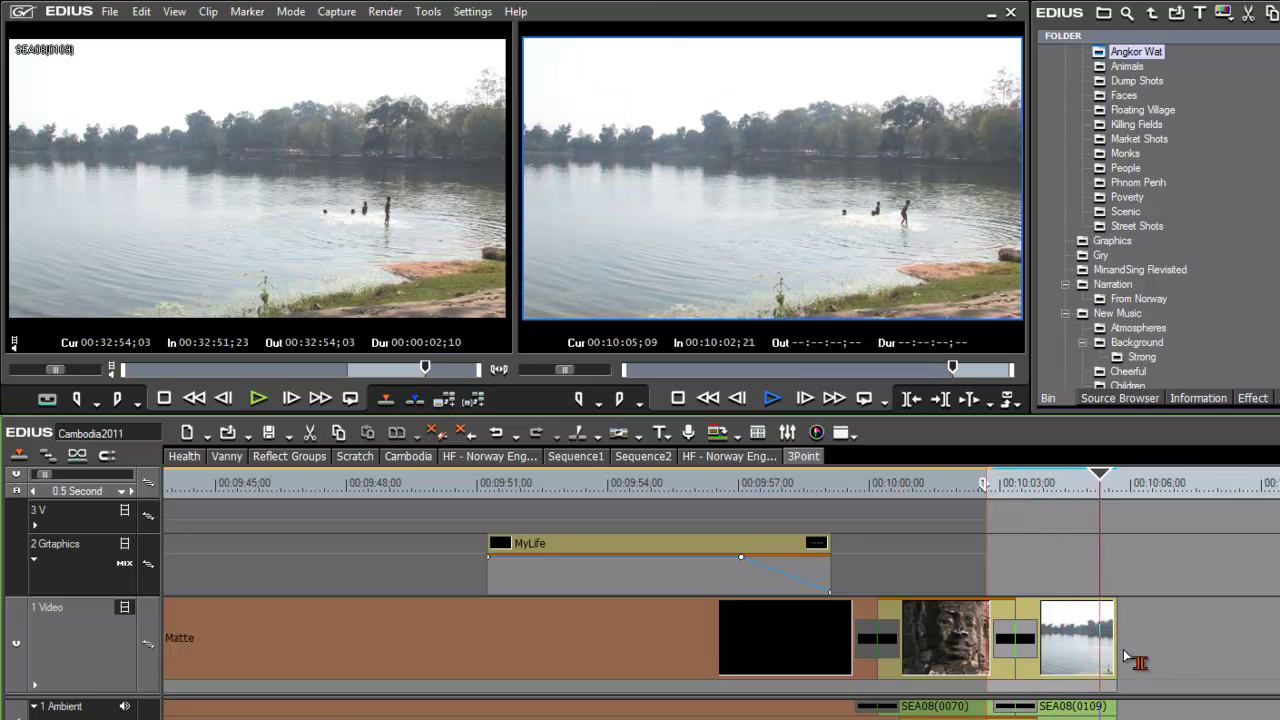
Extend the end of SEA08(0109) on the 1 Video track and trim it to the playhead at 00:10:06;02
{"action": "left_click_drag", "start_coordinate": [1113, 643], "coordinate": [1158, 651]}
{"action": "left_click_drag", "start_coordinate": [1163, 468], "coordinate": [1140, 500]}
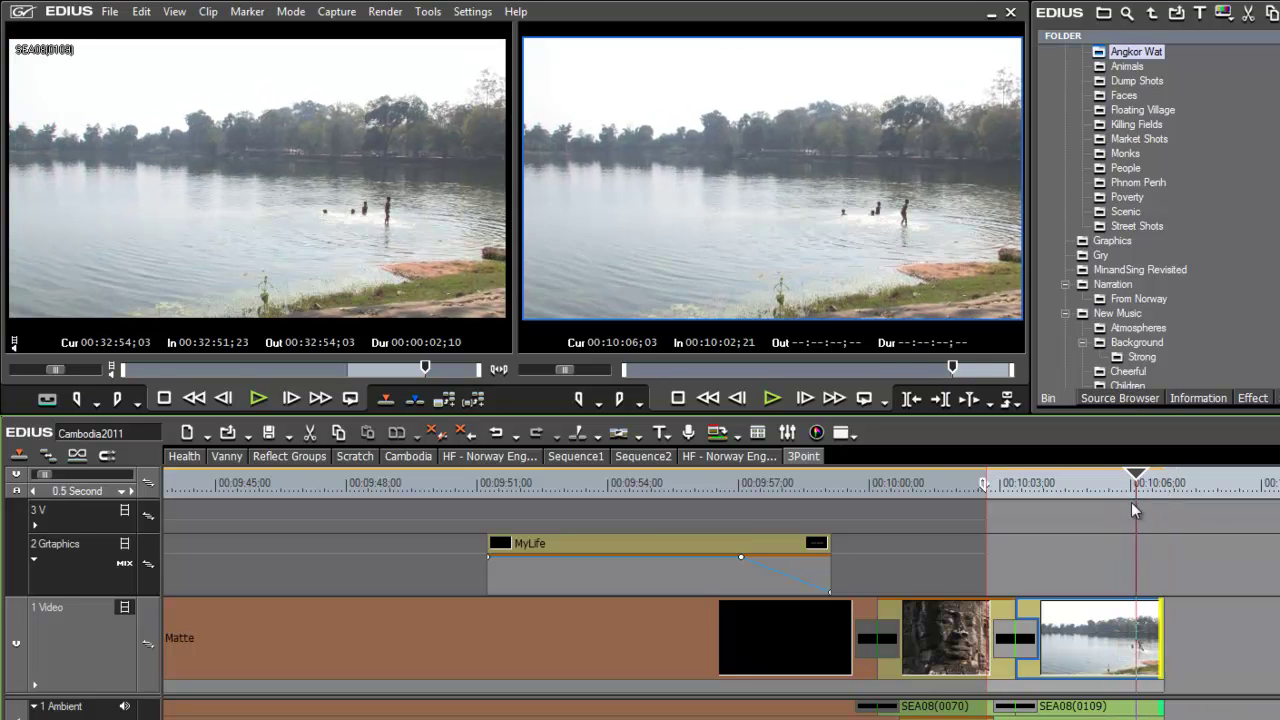
{"action": "left_click_drag", "start_coordinate": [1139, 504], "coordinate": [1128, 517]}
{"action": "left_click_drag", "start_coordinate": [1161, 606], "coordinate": [1125, 602]}
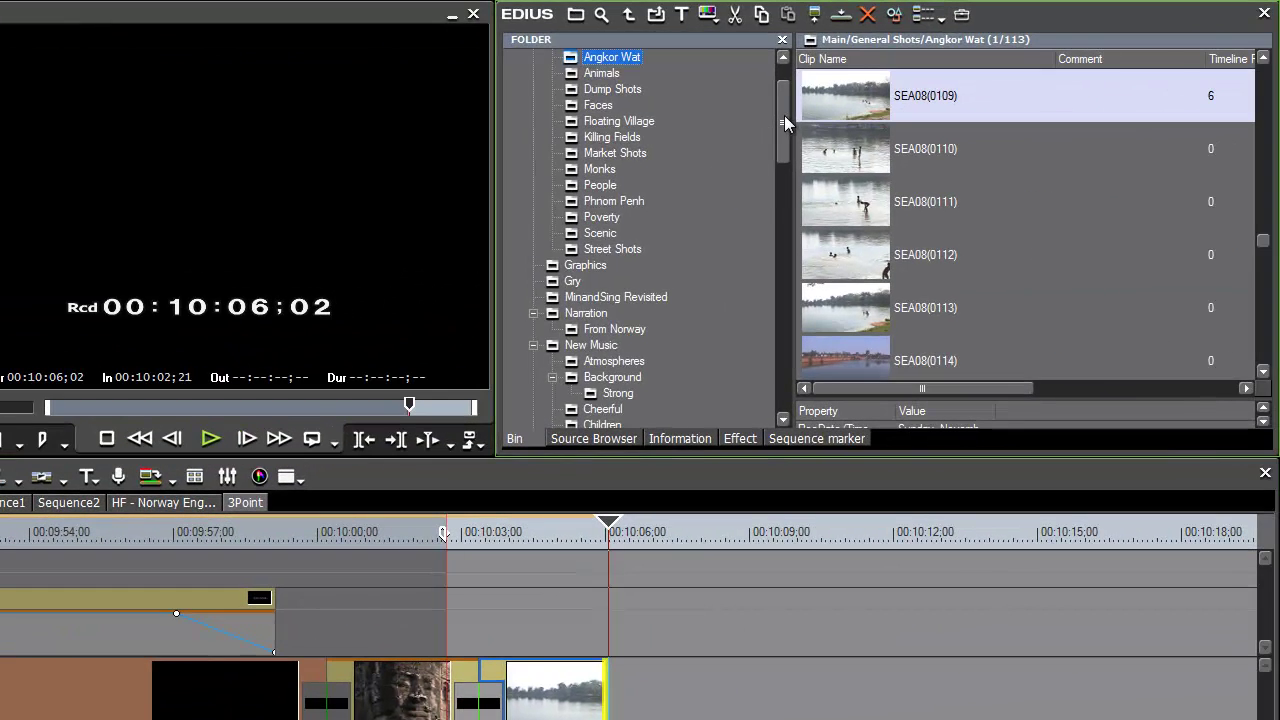
Load Cam2011_13(0034) from the Scenic folder into the source player and scrub forward to 00:43:53;23
{"action": "left_click_drag", "start_coordinate": [784, 119], "coordinate": [756, 188]}
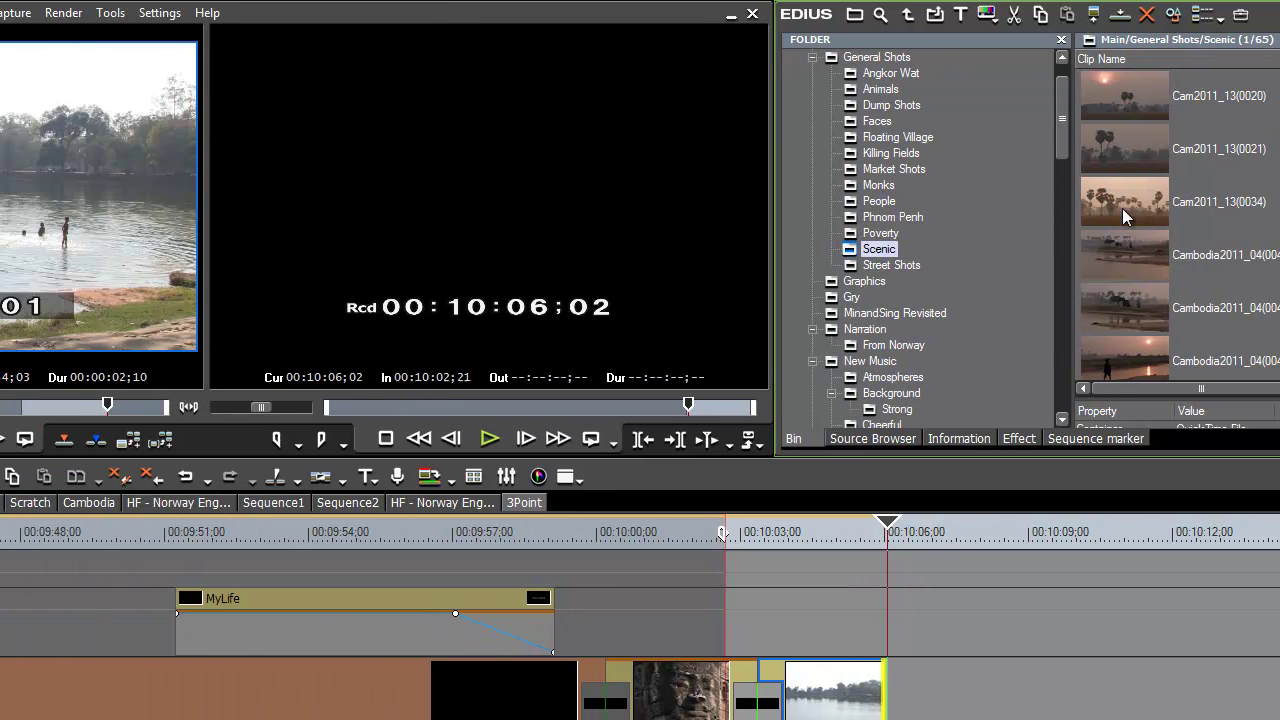
{"action": "double_click", "coordinate": [845, 212]}
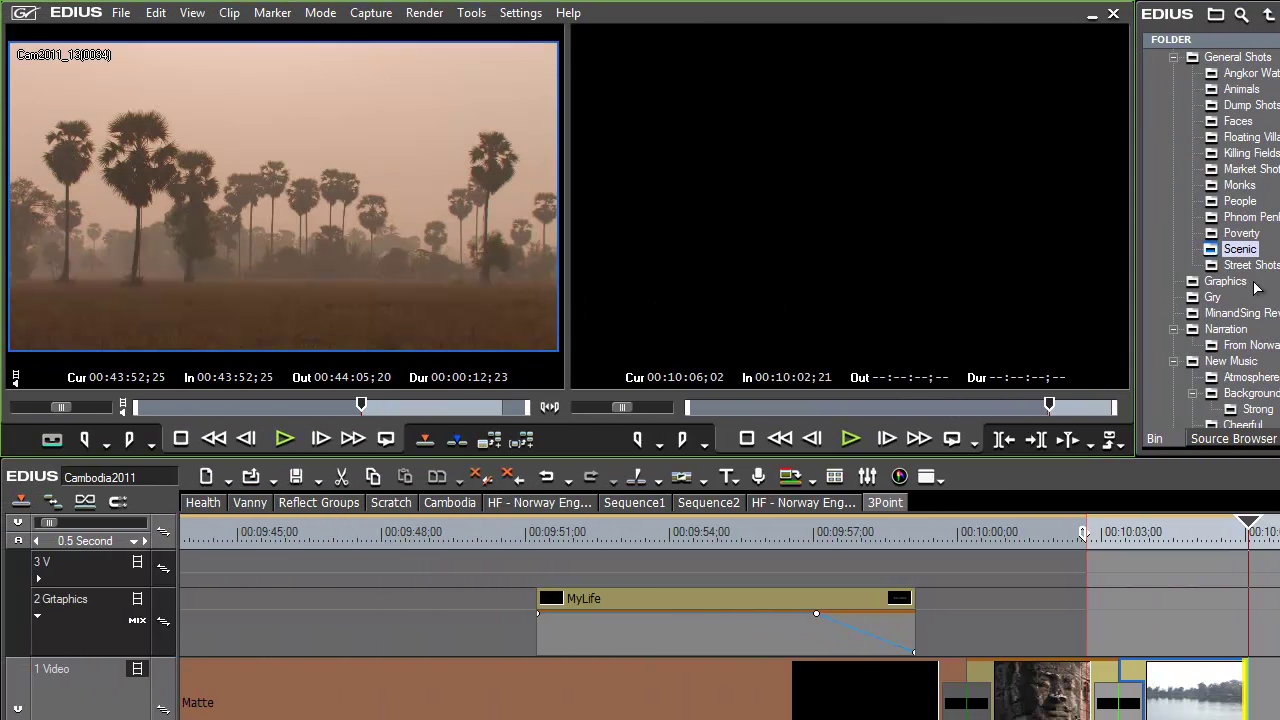
{"action": "mouse_move", "coordinate": [363, 405]}
{"action": "left_mouse_down"}
{"action": "mouse_move", "coordinate": [470, 405]}
{"action": "mouse_move", "coordinate": [371, 410]}
{"action": "left_mouse_up"}
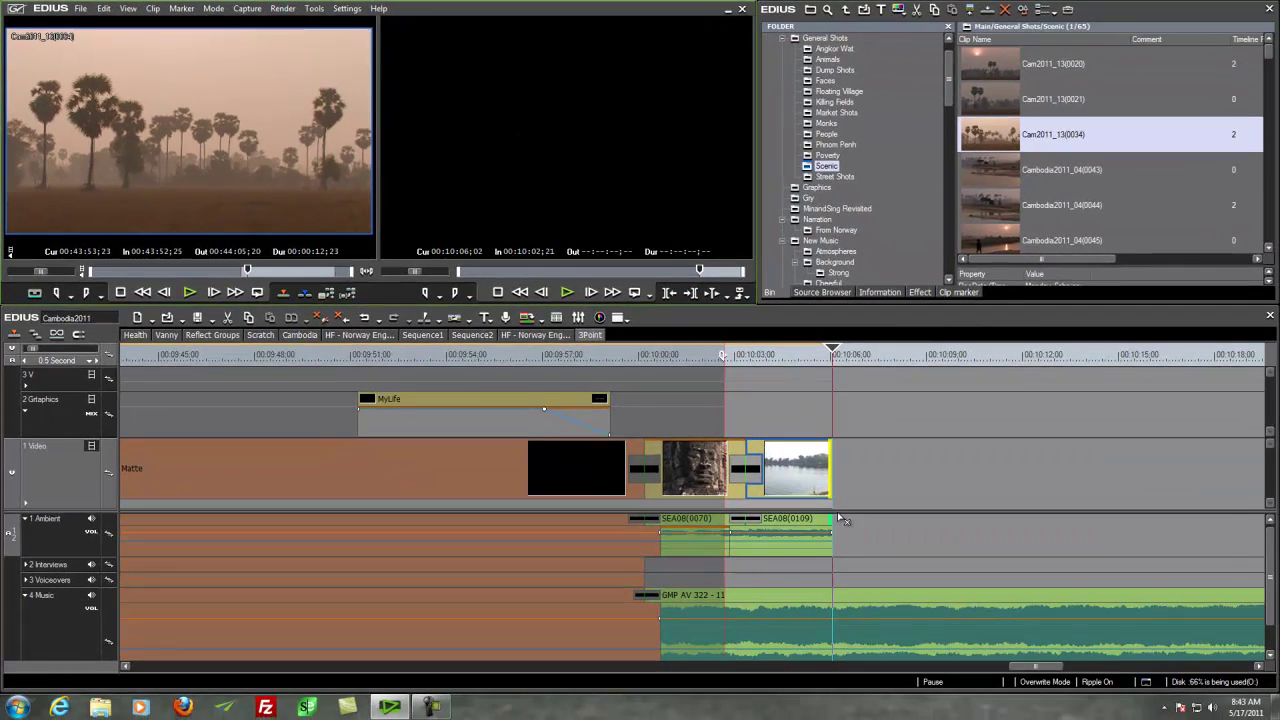
Try placing the full Cam2011_13(0034) segment after SEA08(0109) on the timeline, and undo the placement
{"action": "key", "text": "bracketright"}
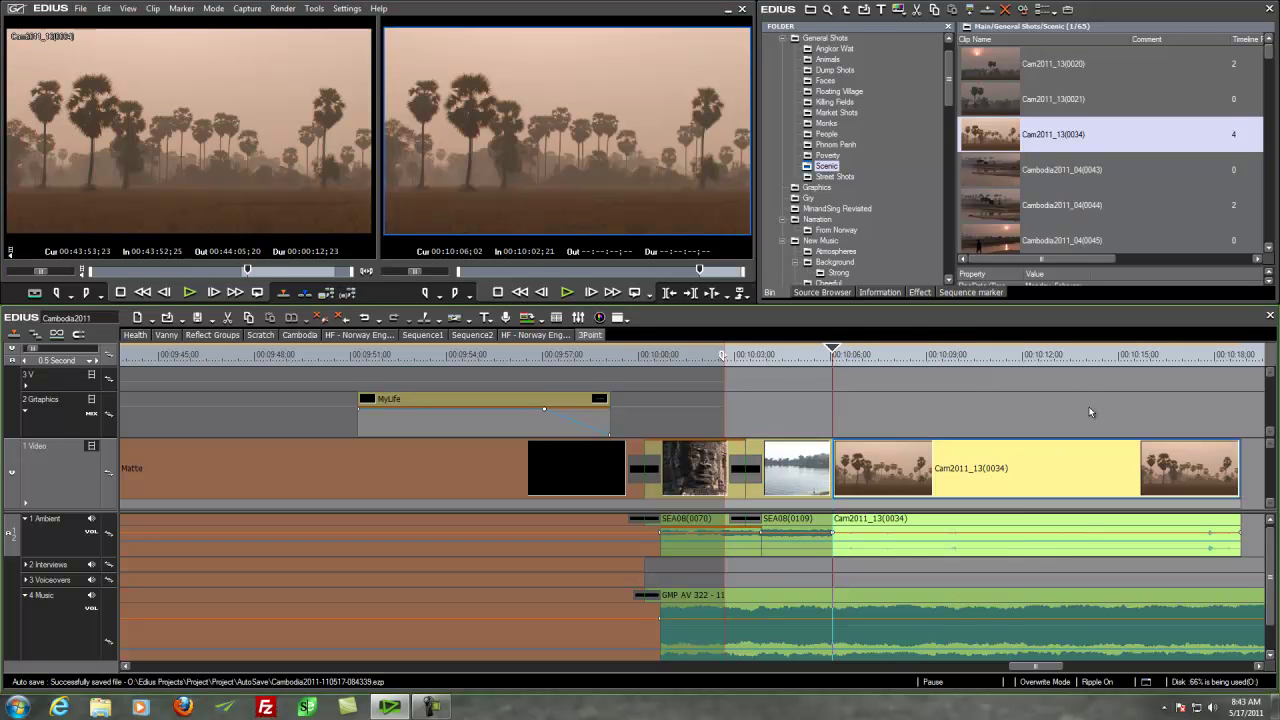
{"action": "key", "text": "ctrl+z"}
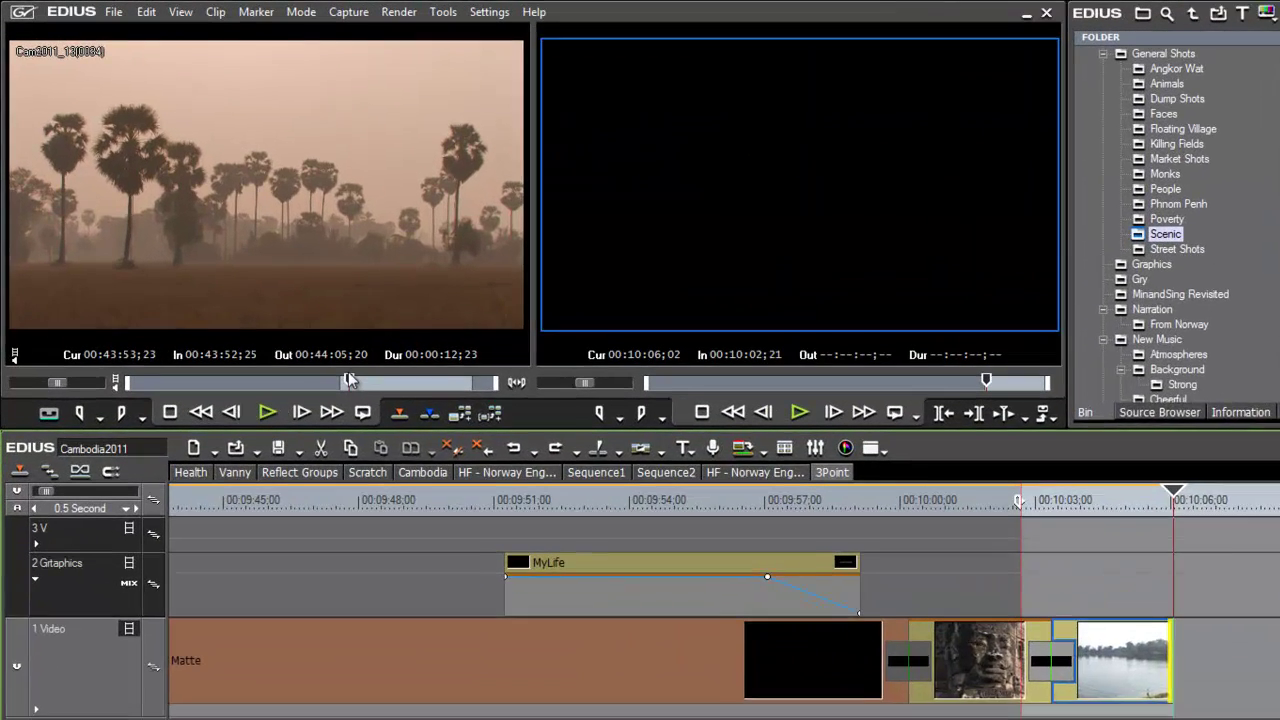
Set the Out point of Cam2011_13(0034) to 00:43:57;11 and place the segment directly after SEA08(0109) on the 1 Video track
{"action": "left_click_drag", "start_coordinate": [349, 380], "coordinate": [339, 381]}
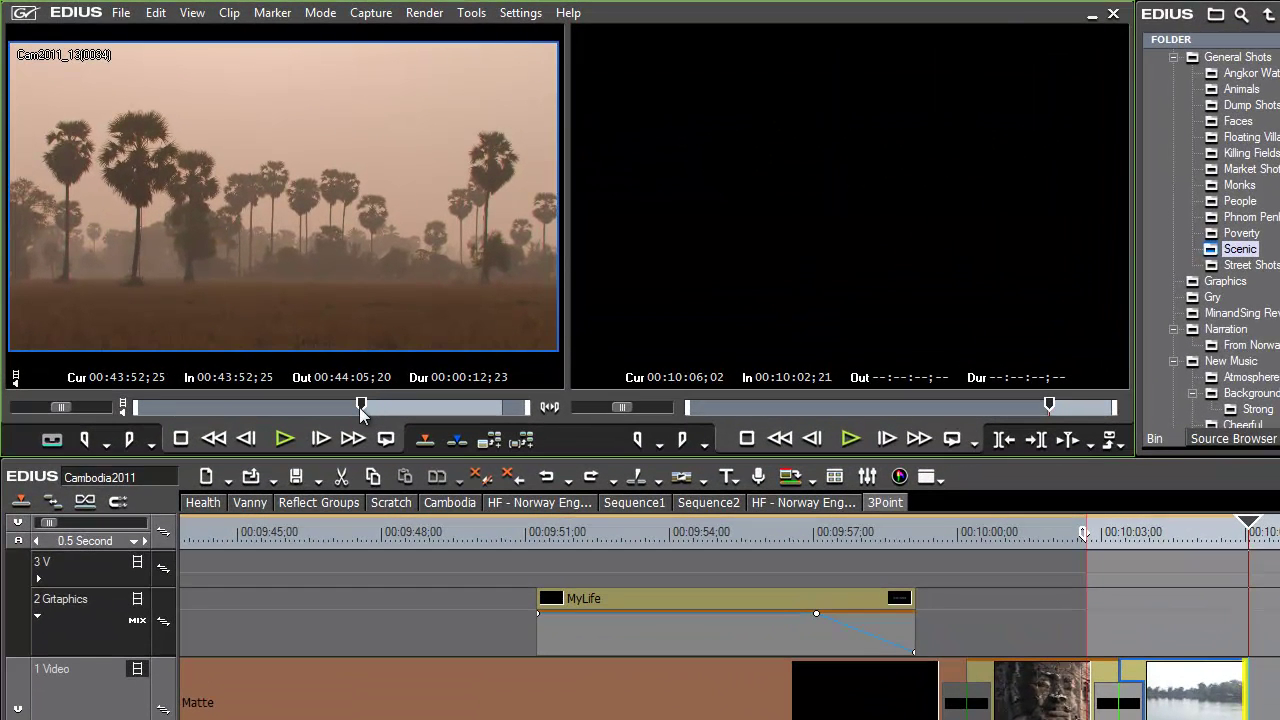
{"action": "key", "text": "space"}
{"action": "key", "text": "space"}
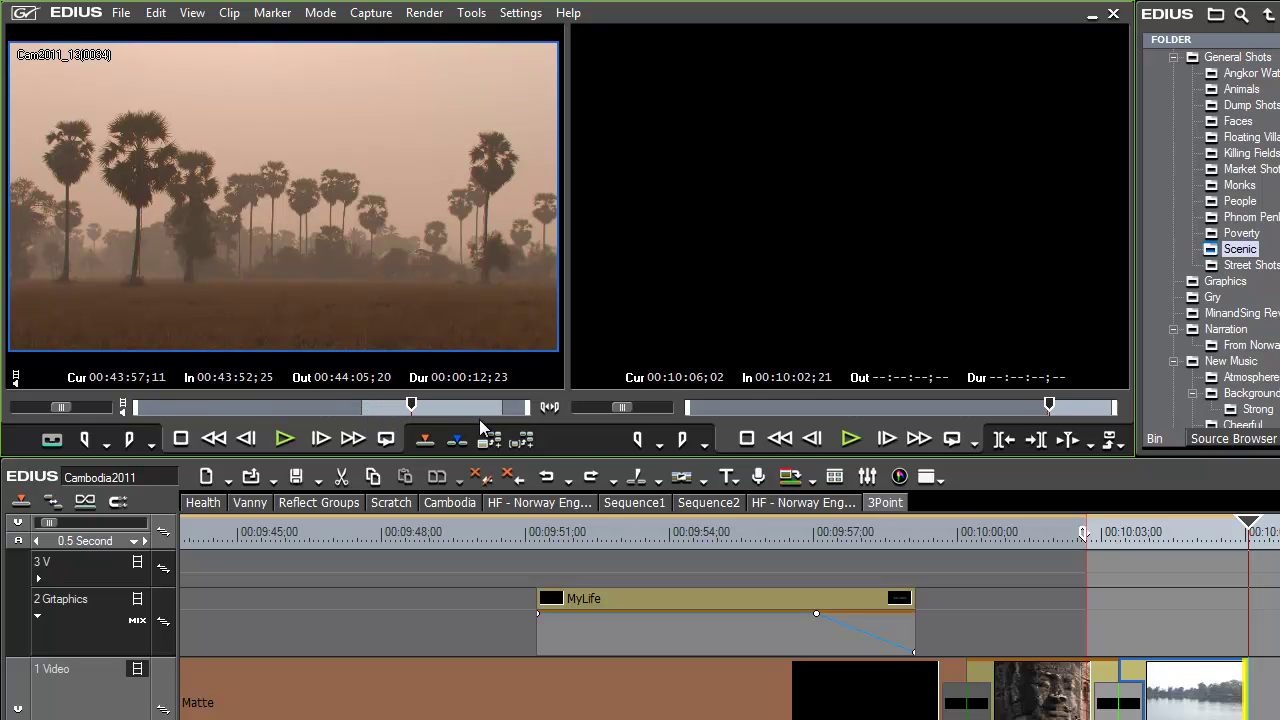
{"action": "left_click", "coordinate": [130, 440]}
{"action": "left_click_drag", "start_coordinate": [1236, 700], "coordinate": [1240, 664]}
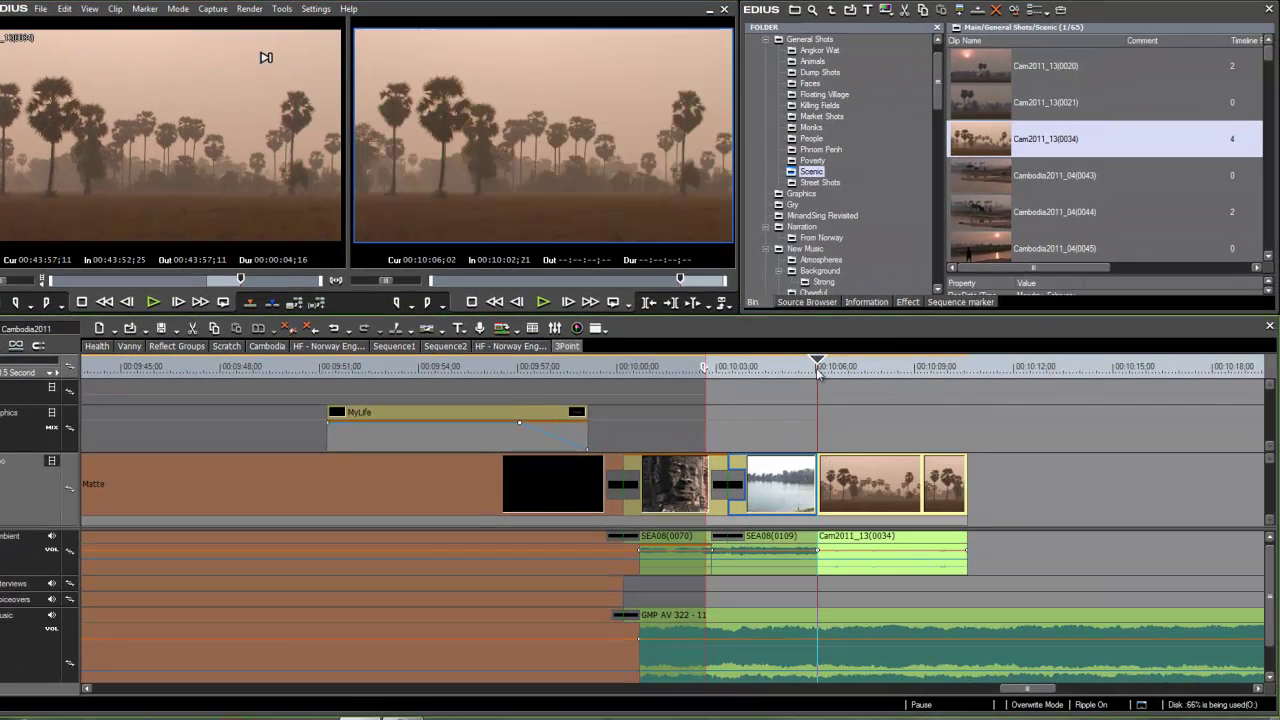
Add the default transition at the cut between SEA08(0109) and Cam2011_13(0034) and play it back
{"action": "mouse_move", "coordinate": [817, 372]}
{"action": "left_mouse_down"}
{"action": "mouse_move", "coordinate": [797, 372]}
{"action": "mouse_move", "coordinate": [812, 380]}
{"action": "left_mouse_up"}
{"action": "key", "text": "ctrl+p"}
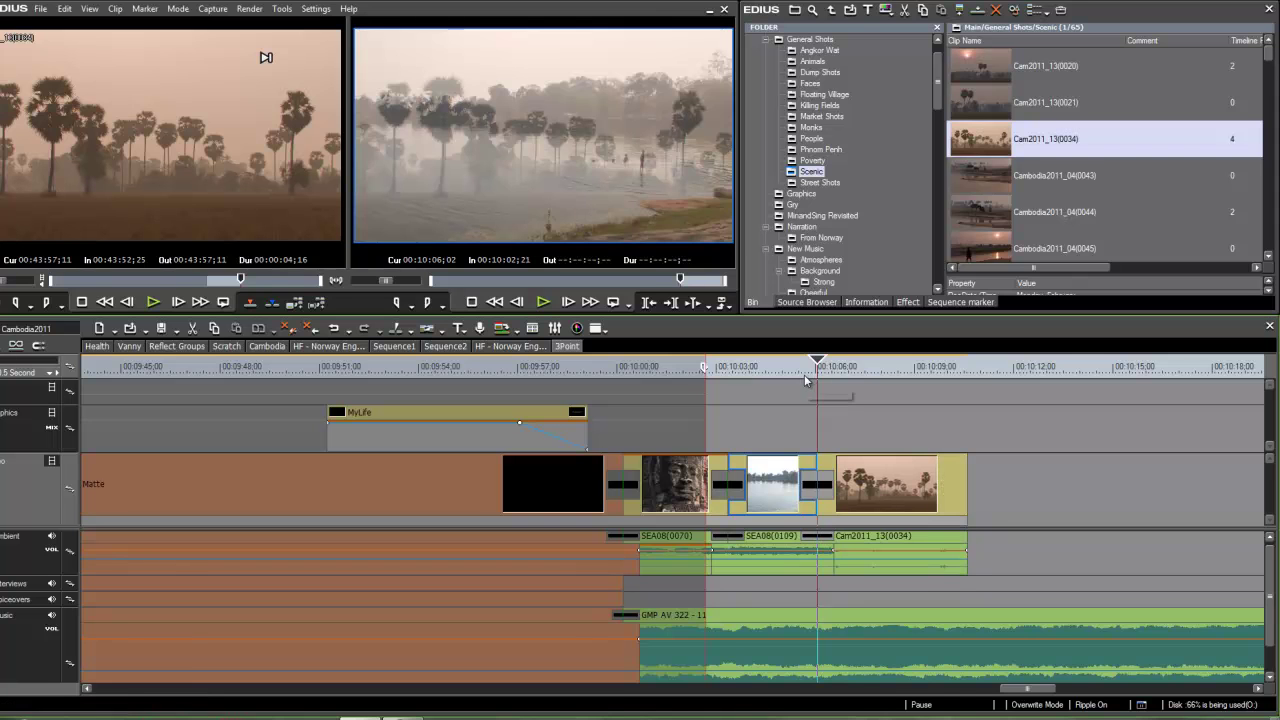
{"action": "key", "text": "space"}
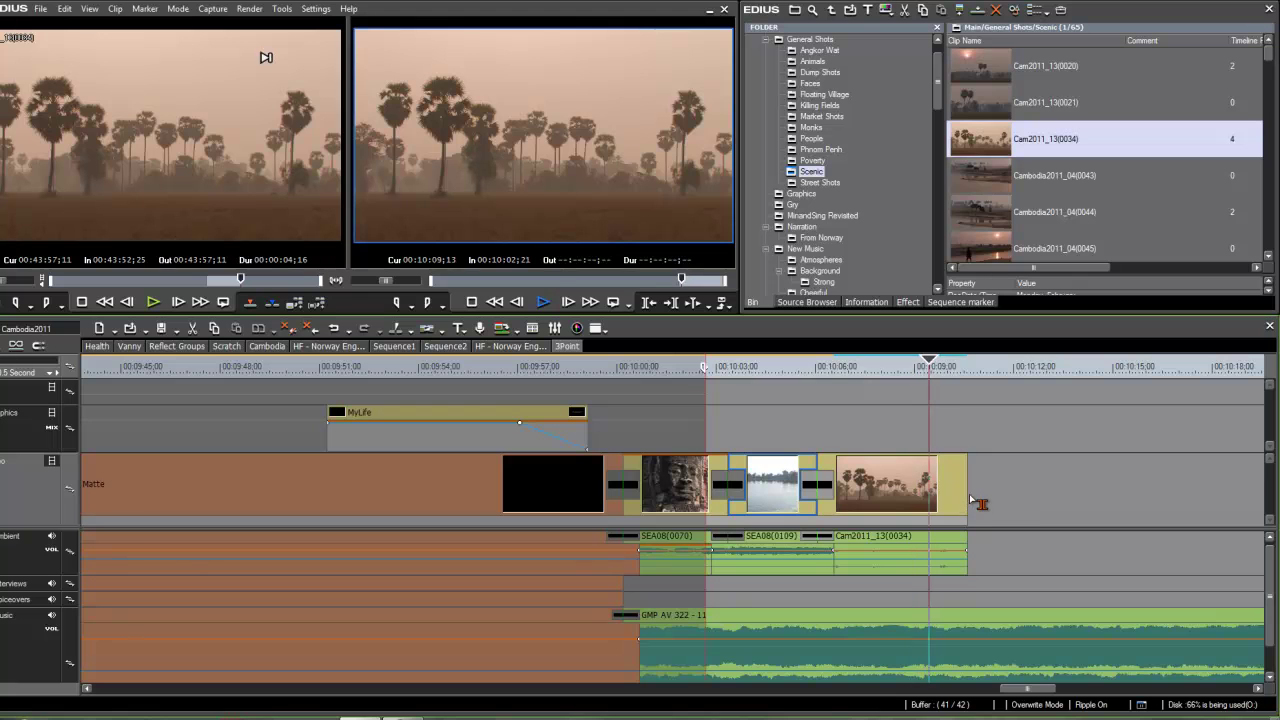
{"action": "key", "text": "space"}
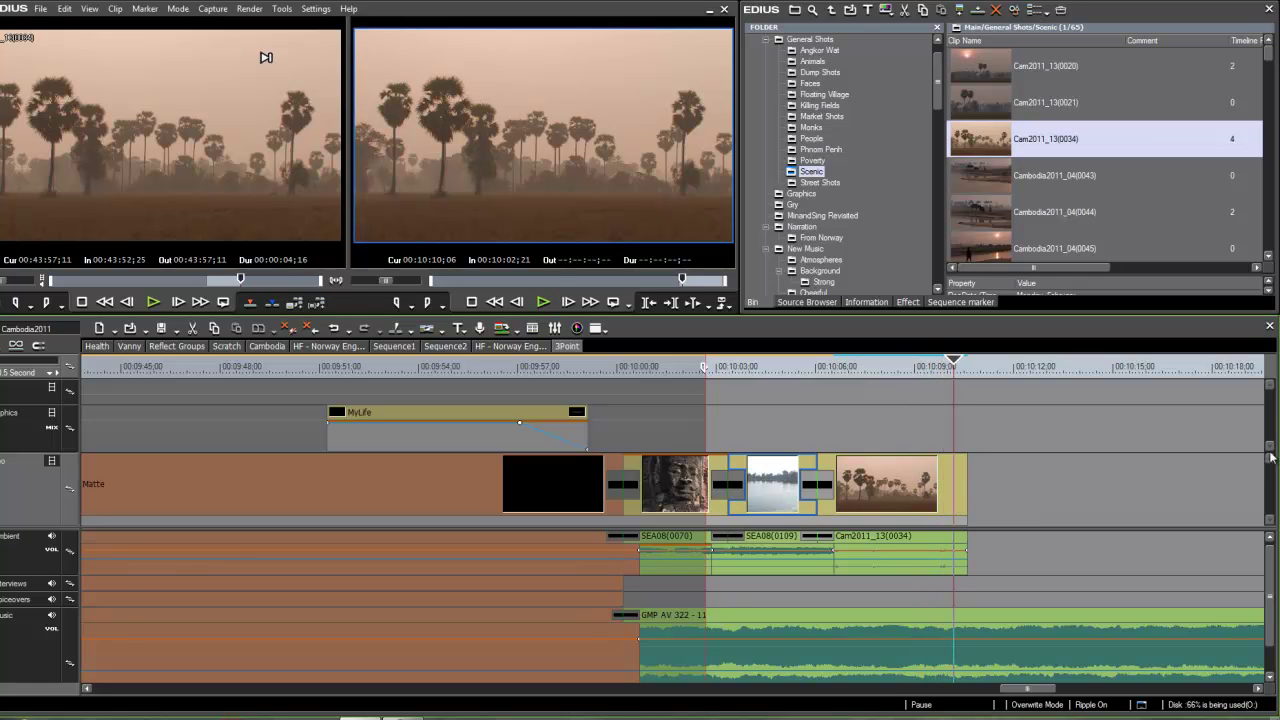
Load the first Cam2011_11(0020) clip from the girl's video folder and set its Out point to 00:17:25;09
{"action": "left_click_drag", "start_coordinate": [1043, 313], "coordinate": [1043, 366]}
{"action": "left_click_drag", "start_coordinate": [938, 100], "coordinate": [937, 316]}
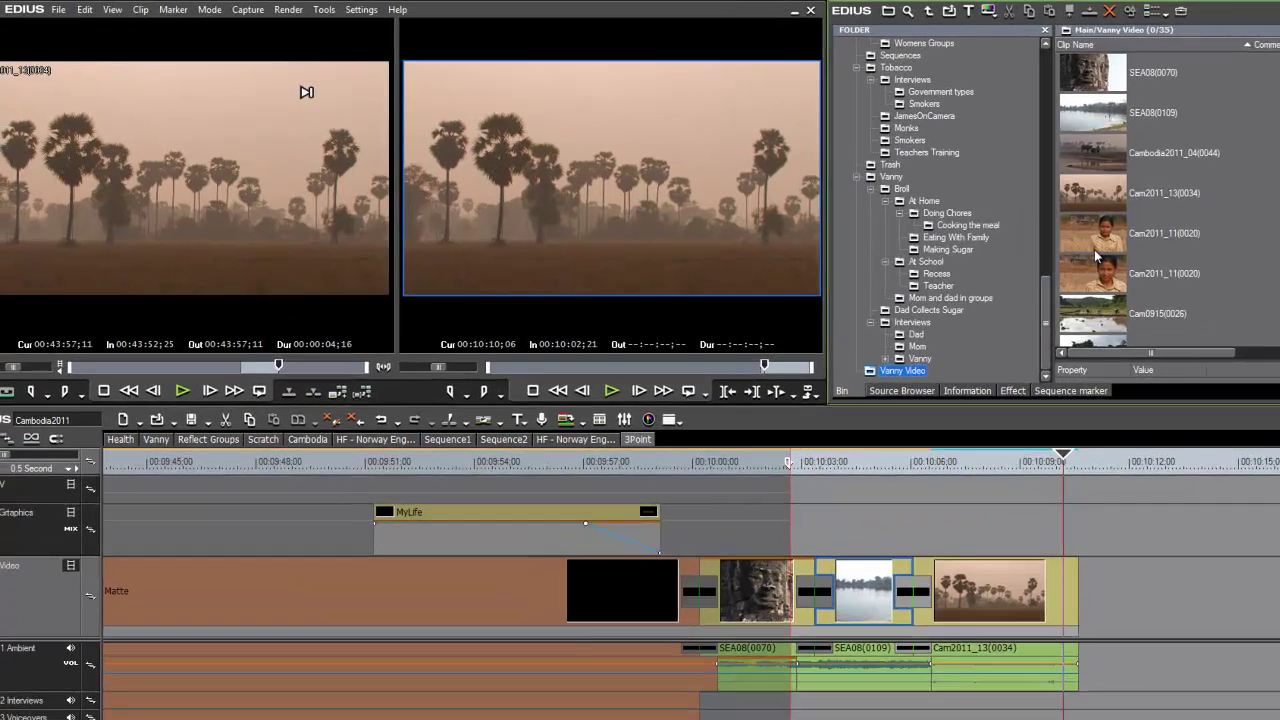
{"action": "double_click", "coordinate": [980, 227]}
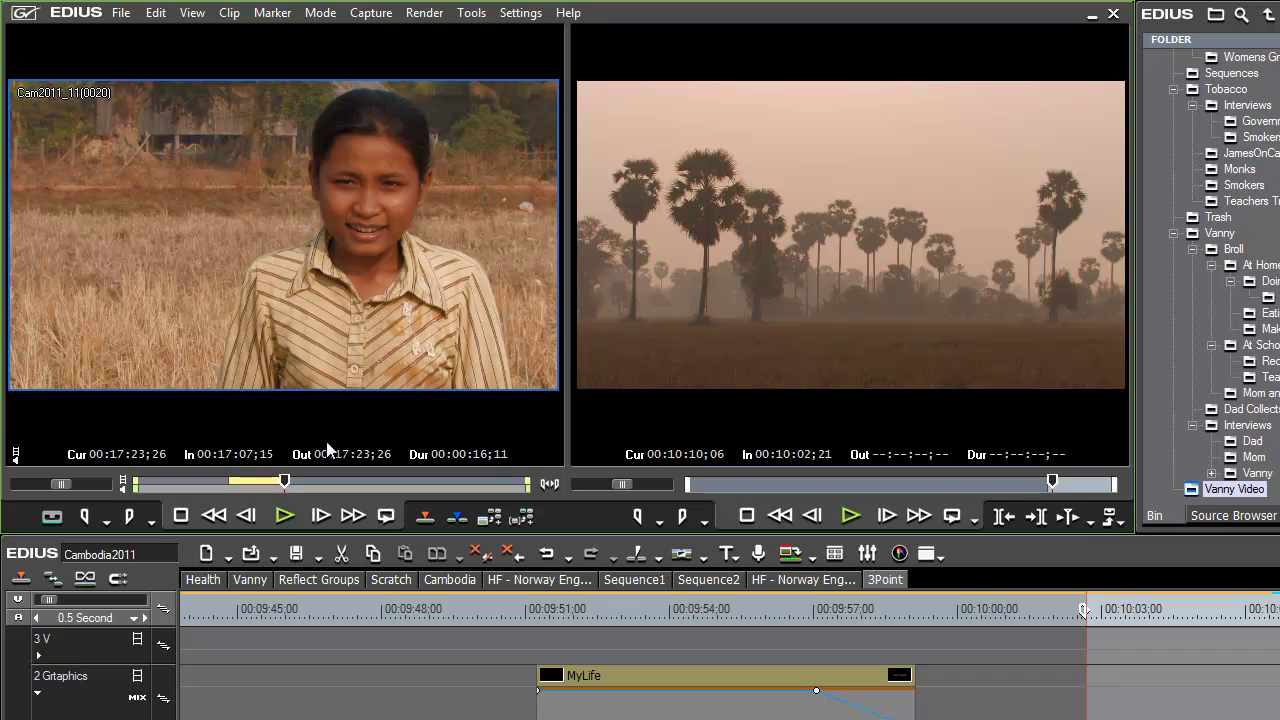
{"action": "mouse_move", "coordinate": [284, 483]}
{"action": "left_mouse_down"}
{"action": "mouse_move", "coordinate": [224, 487]}
{"action": "mouse_move", "coordinate": [292, 485]}
{"action": "left_mouse_up"}
{"action": "left_click", "coordinate": [85, 516]}
{"action": "left_click", "coordinate": [130, 525]}
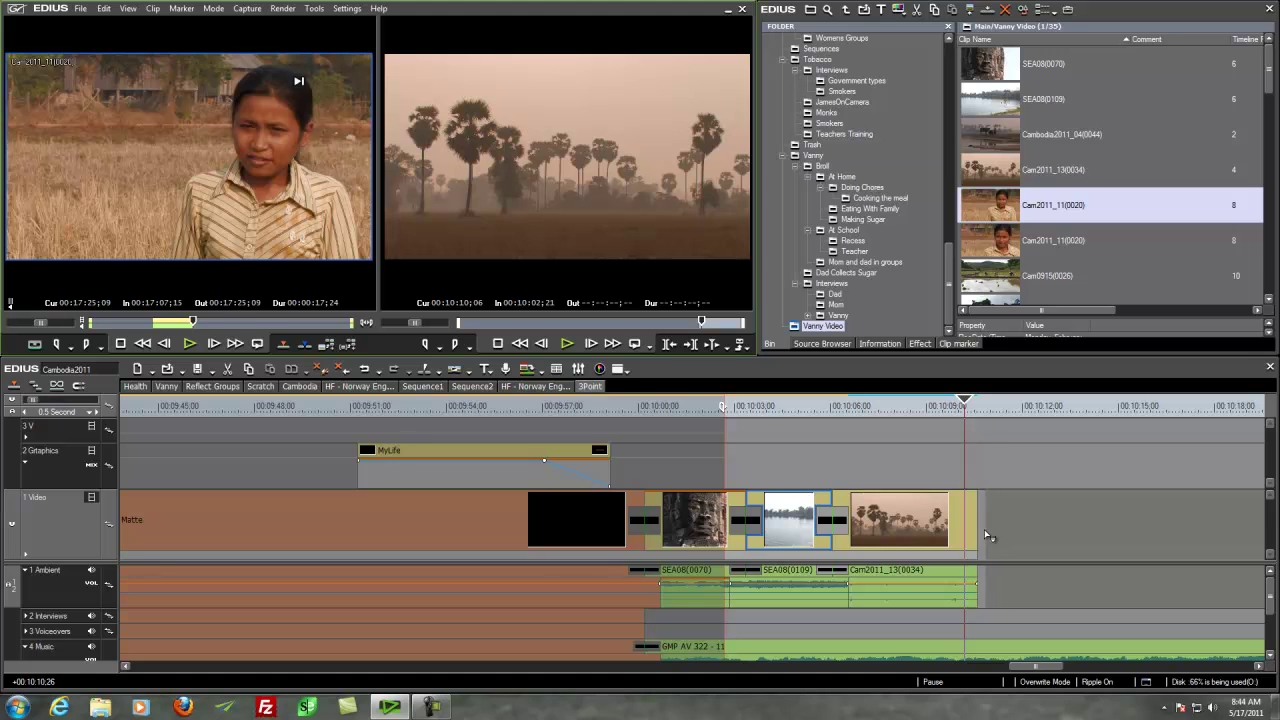
Place the marked Cam2011_11(0020) segment directly after Cam2011_13(0034) and move its audio to the 2 Interviews track
{"action": "left_click", "coordinate": [916, 508]}
{"action": "left_click_drag", "start_coordinate": [528, 421], "coordinate": [510, 421]}
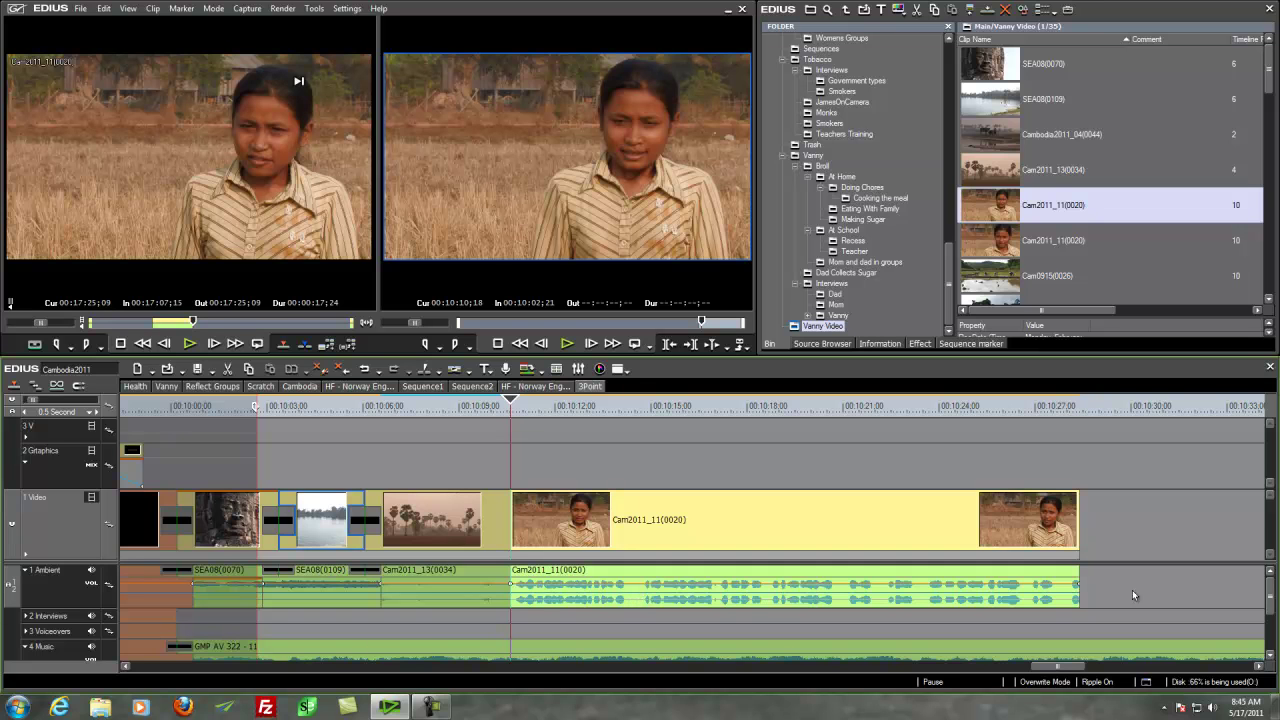
{"action": "left_click_drag", "start_coordinate": [681, 573], "coordinate": [684, 621]}
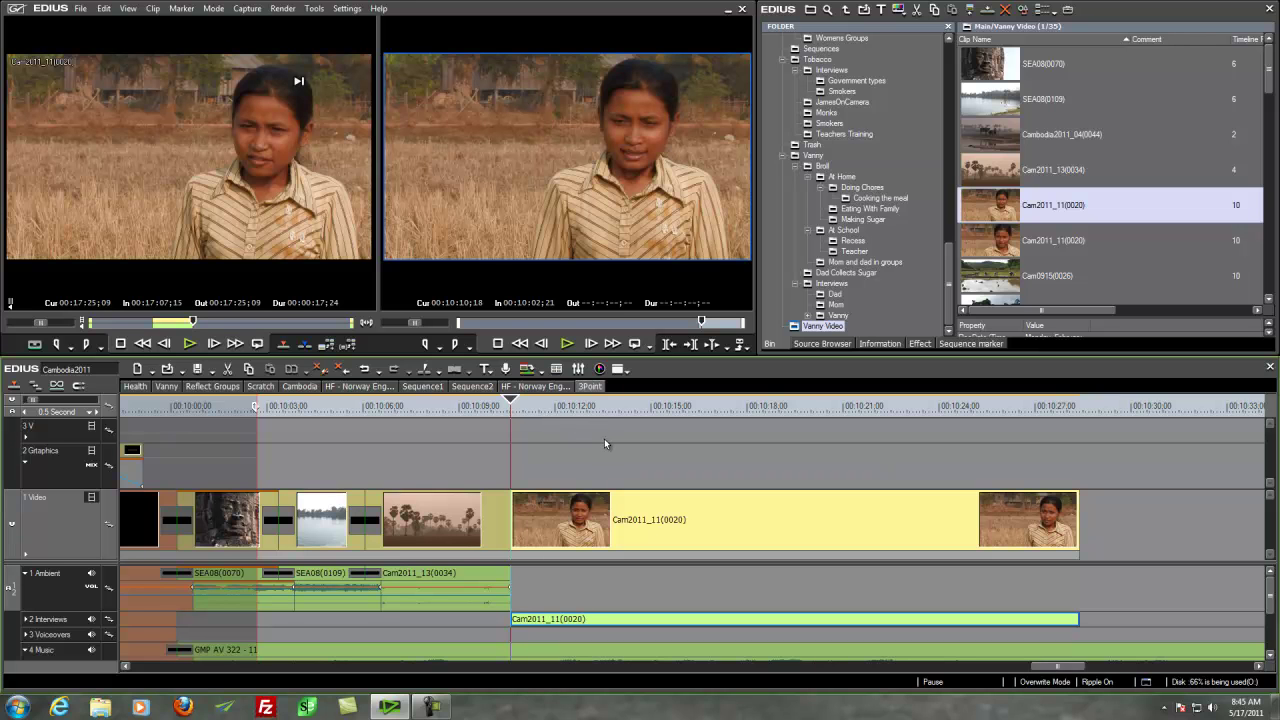
Undo the audio move and remove the Cam2011_11(0020) segment from the timeline
{"action": "key", "text": "ctrl+z"}
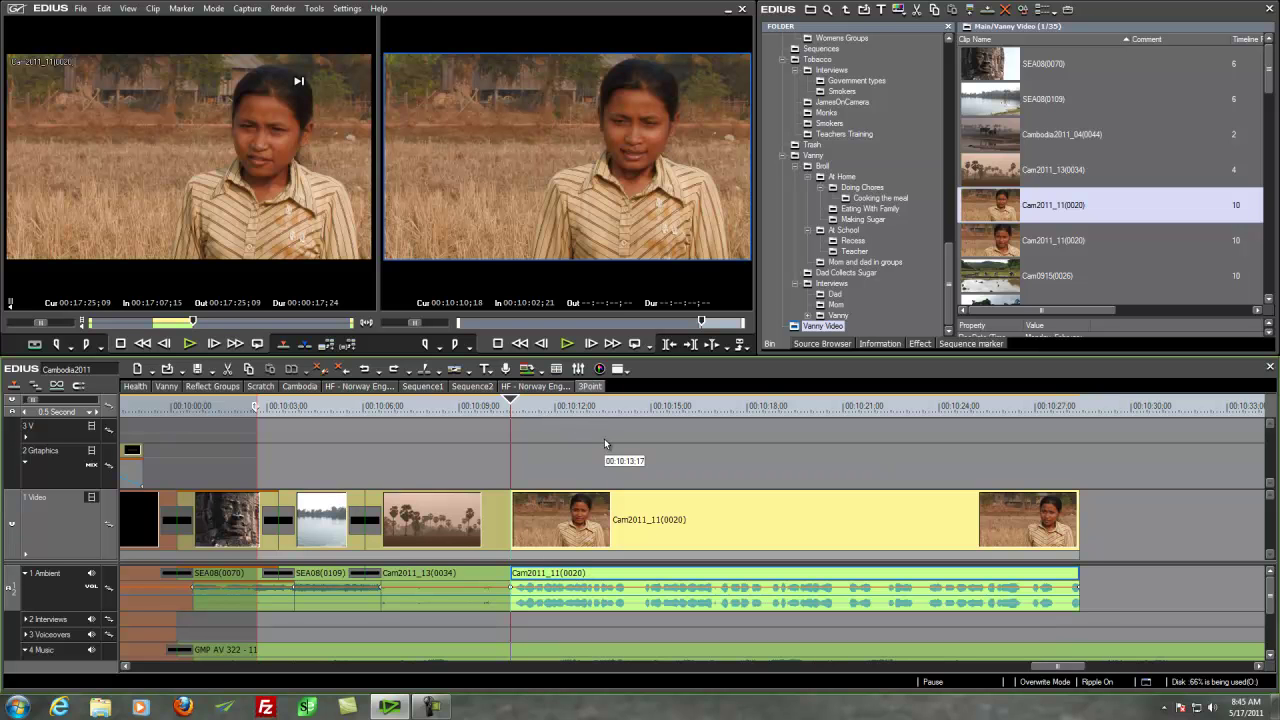
{"action": "key", "text": "Delete"}
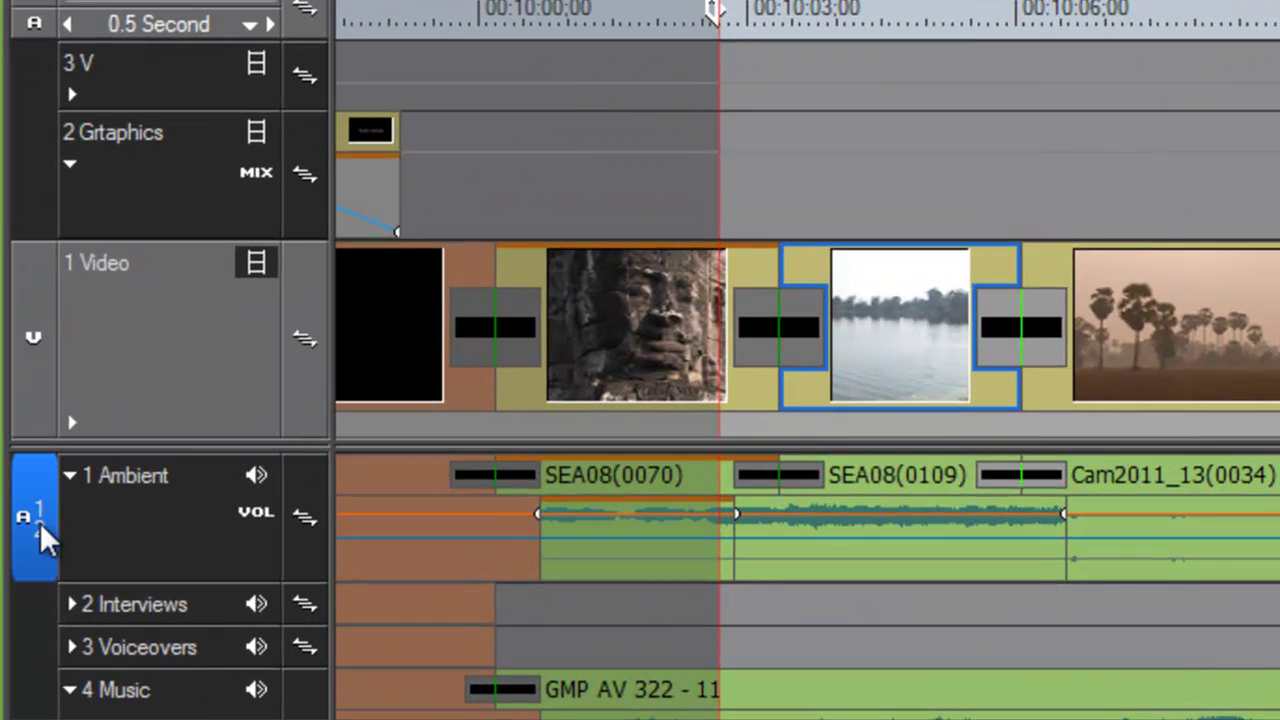
Patch the source audio channels 1 and 2 to the 2 Interviews track and expand that track
{"action": "left_click_drag", "start_coordinate": [40, 522], "coordinate": [43, 594]}
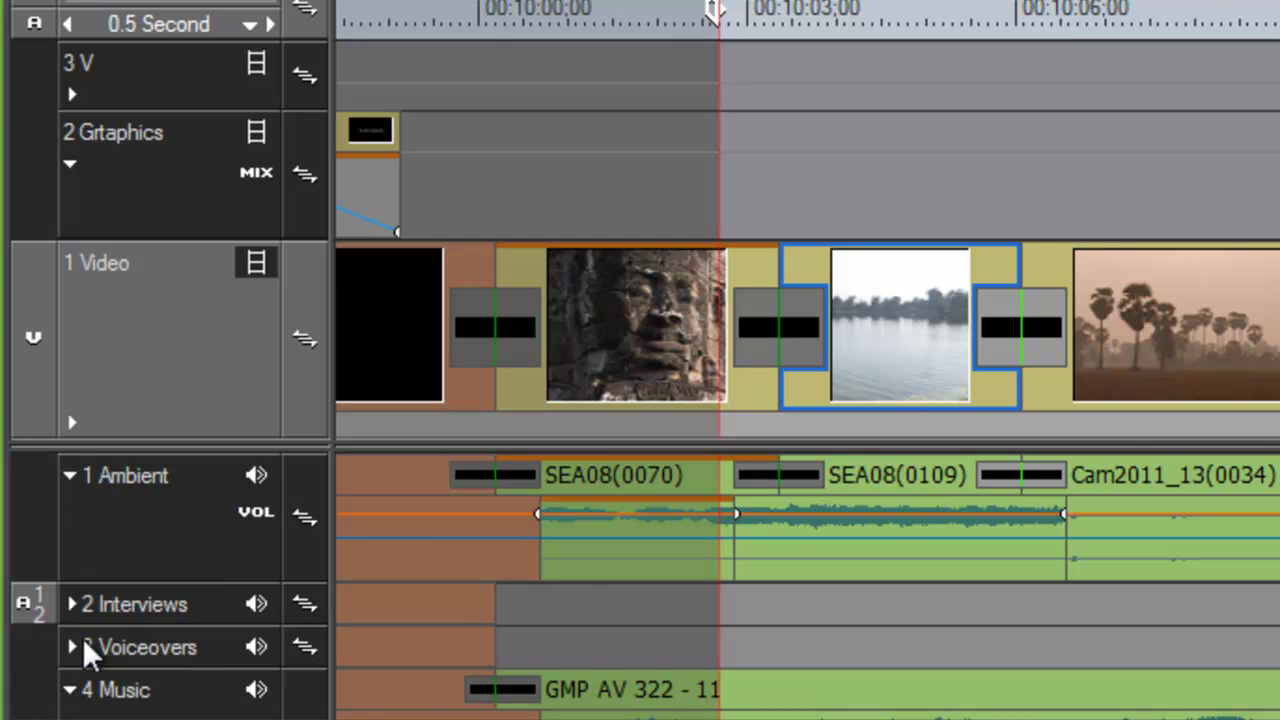
{"action": "left_click", "coordinate": [68, 606]}
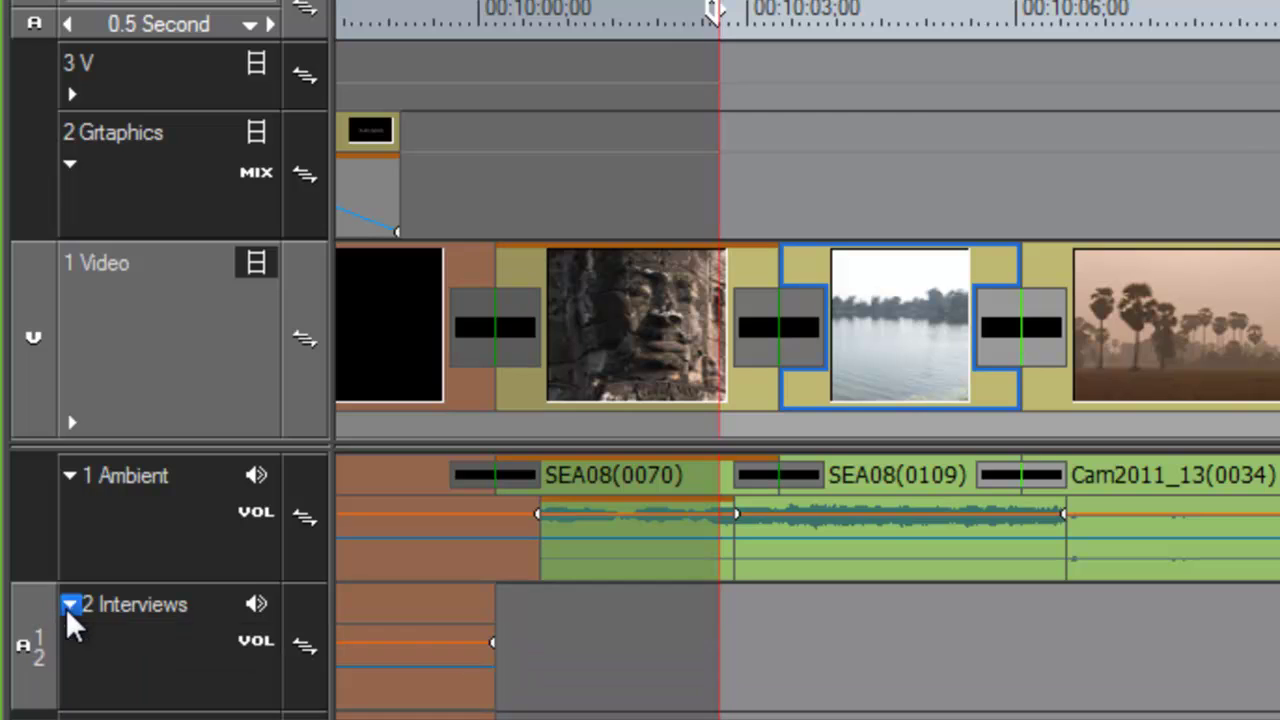
{"action": "scroll", "coordinate": [640, 400], "scroll_direction": "down", "scroll_amount": 3}
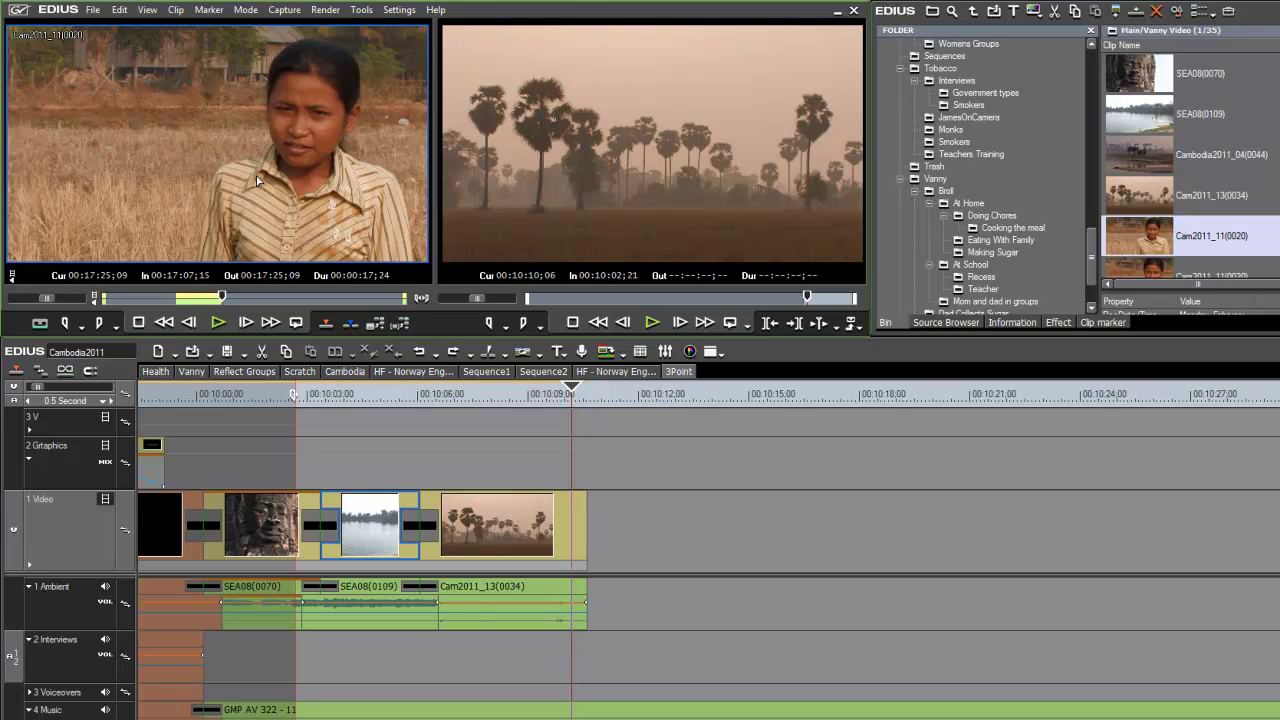
Place the marked Cam2011_11(0020) segment on the 1 Video track directly after Cam2011_13(0034), with its audio on 2 Interviews
{"action": "left_click_drag", "start_coordinate": [283, 199], "coordinate": [501, 455]}
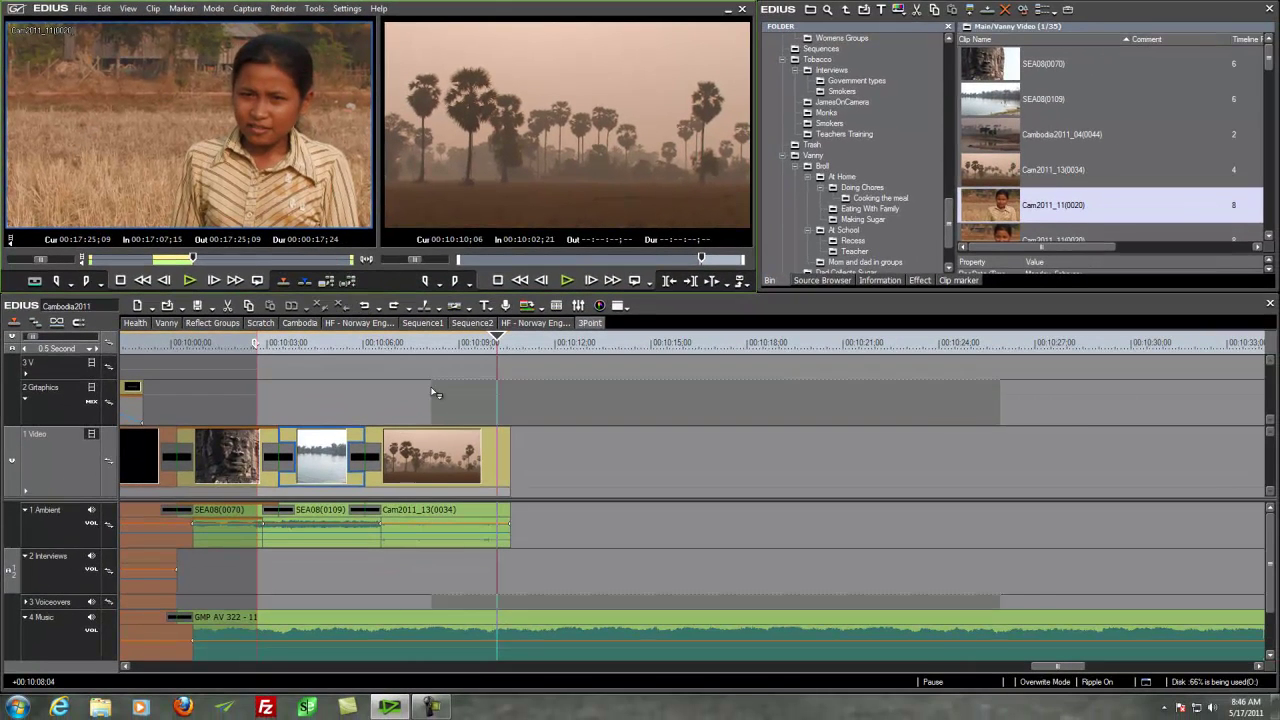
{"action": "left_click_drag", "start_coordinate": [438, 397], "coordinate": [510, 453]}
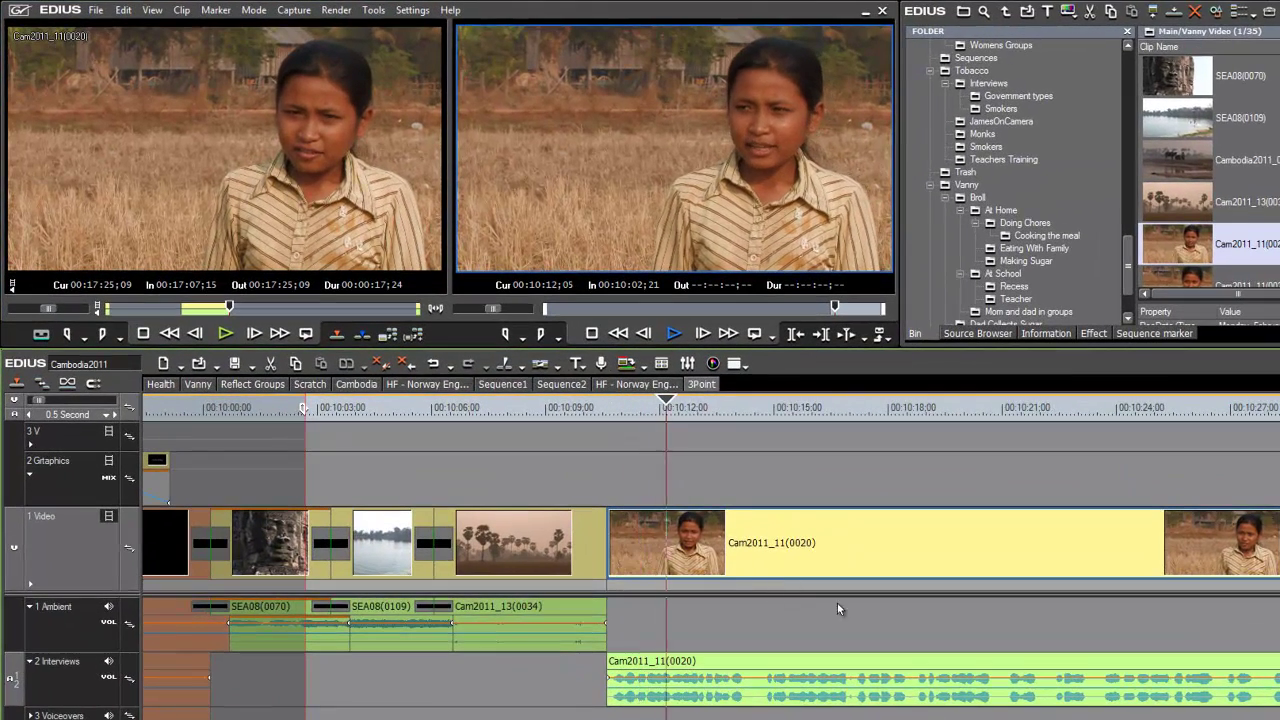
Ramp the music volume down with keyframes up to the start of Cam2011_11(0020), keep it lowered beyond, and play it back
{"action": "scroll", "coordinate": [1177, 712], "scroll_direction": "down", "scroll_amount": 1}
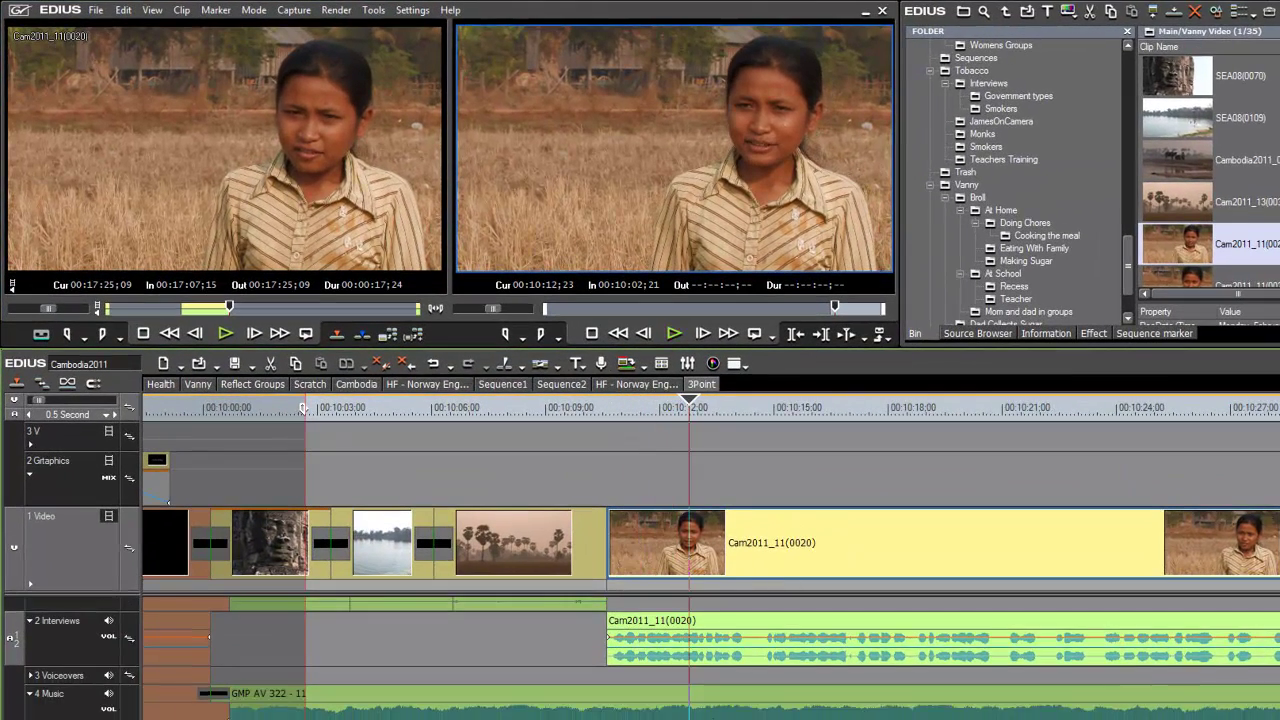
{"action": "scroll", "coordinate": [711, 655], "scroll_direction": "down", "scroll_amount": 1}
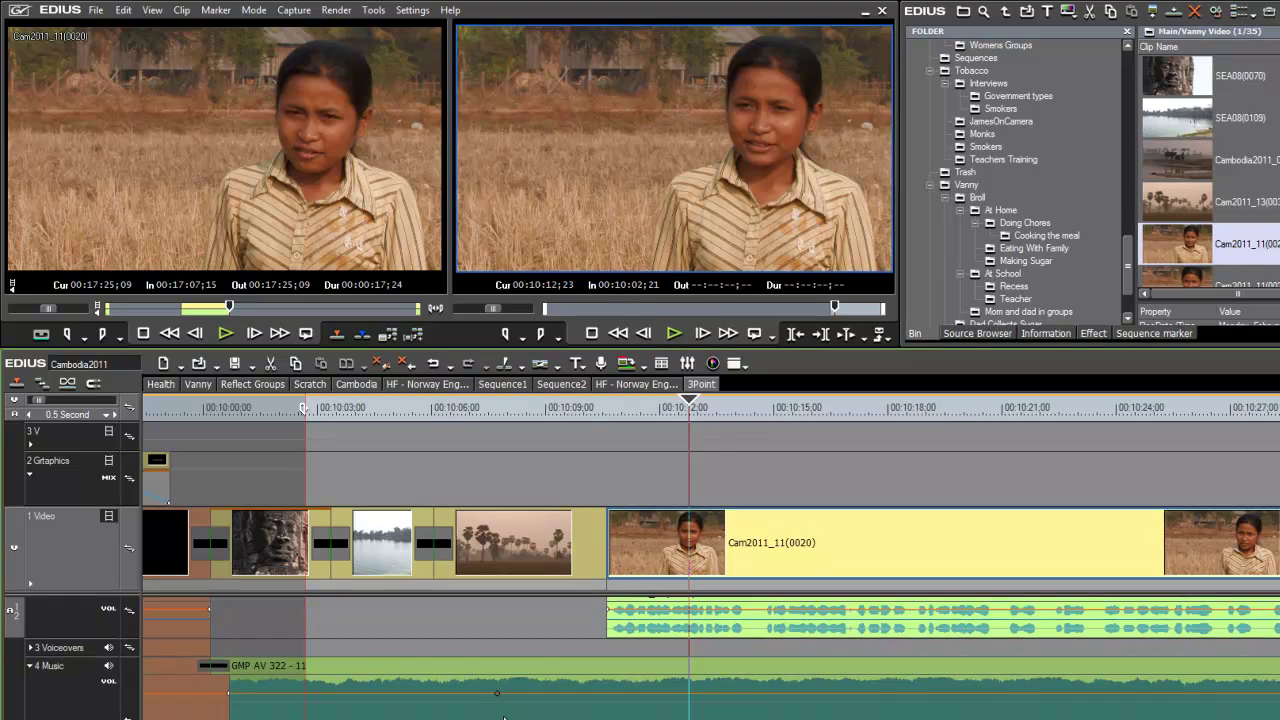
{"action": "left_click_drag", "start_coordinate": [605, 696], "coordinate": [604, 714]}
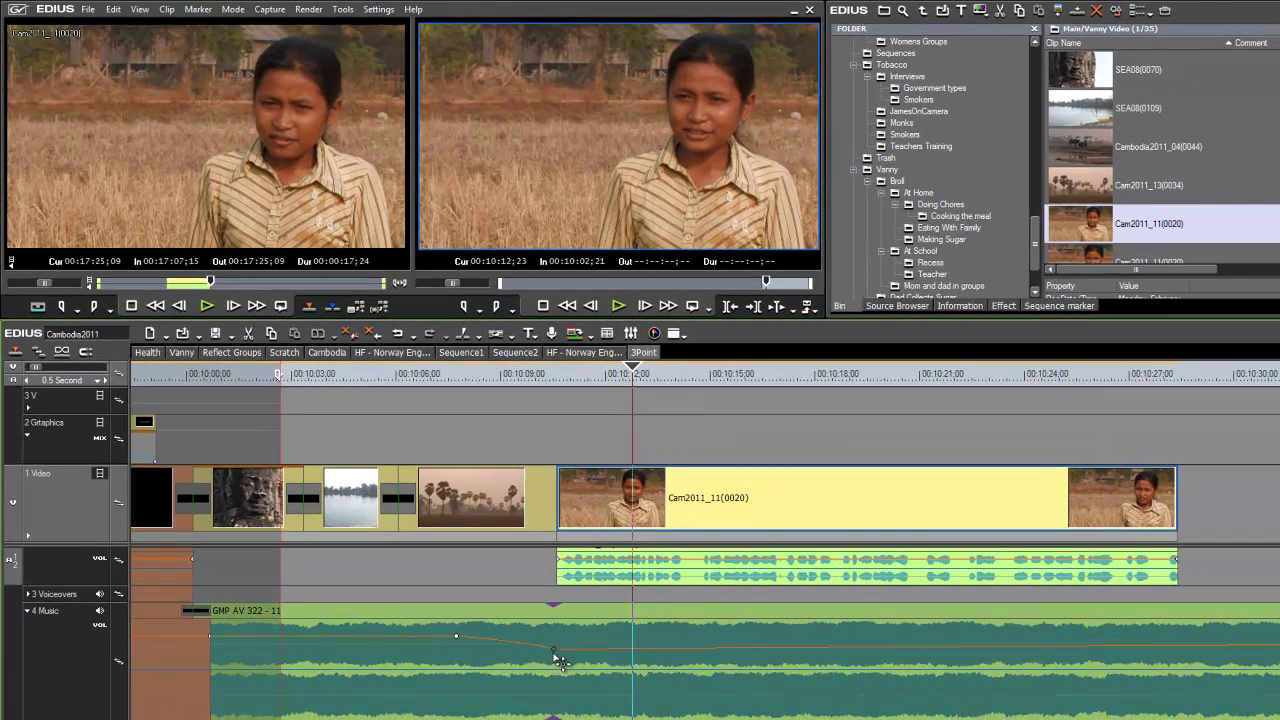
{"action": "left_click_drag", "start_coordinate": [558, 660], "coordinate": [556, 671]}
{"action": "left_click_drag", "start_coordinate": [1205, 652], "coordinate": [1279, 666]}
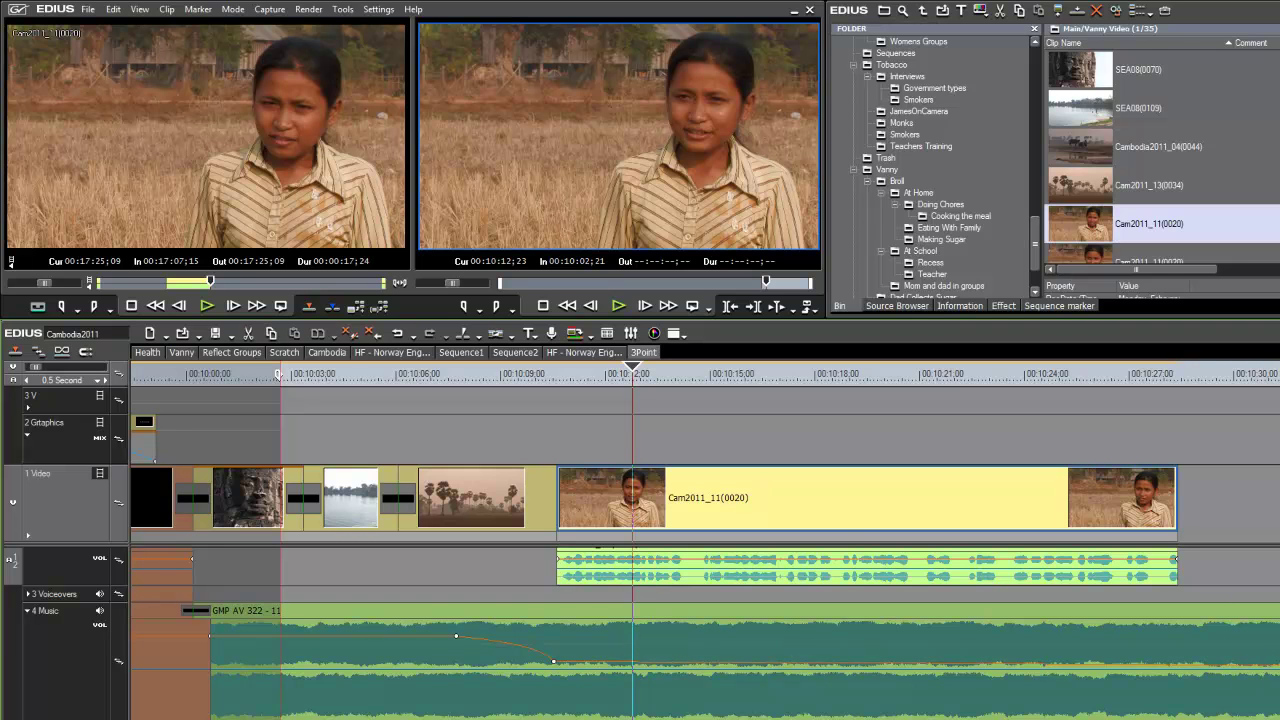
{"action": "left_click_drag", "start_coordinate": [636, 372], "coordinate": [524, 413]}
{"action": "key", "text": "space"}
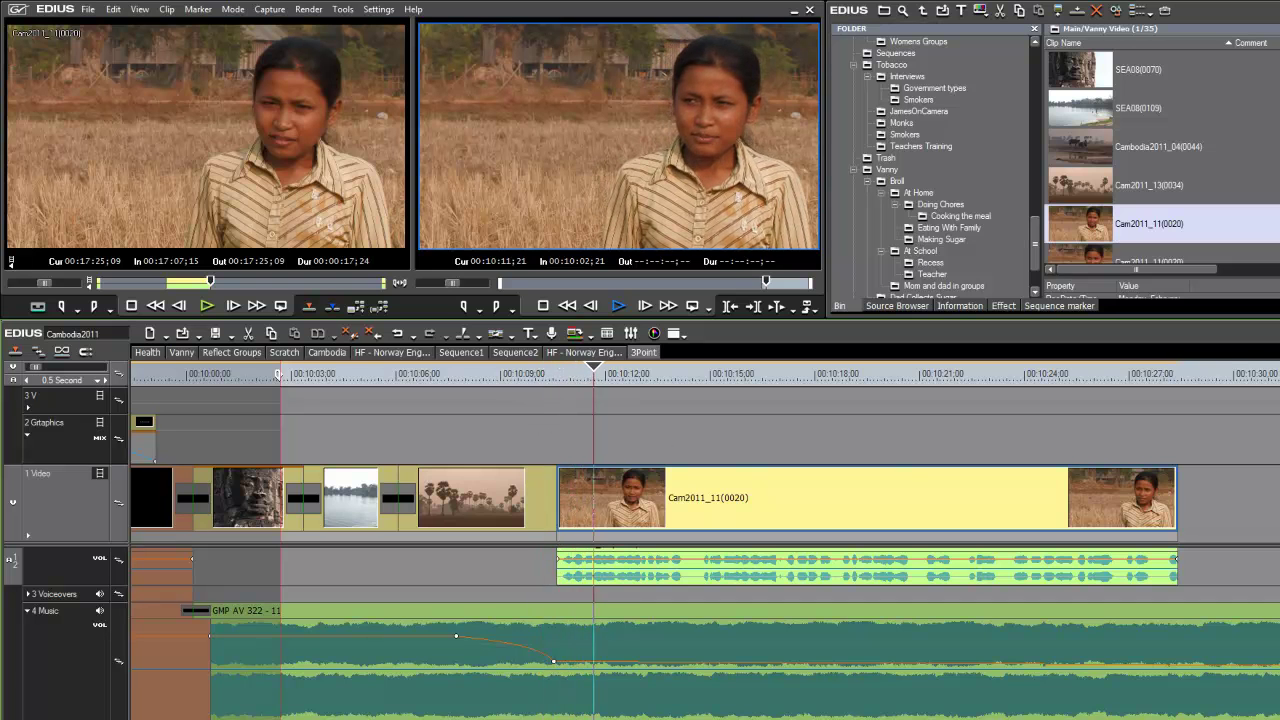
{"action": "key", "text": "space"}
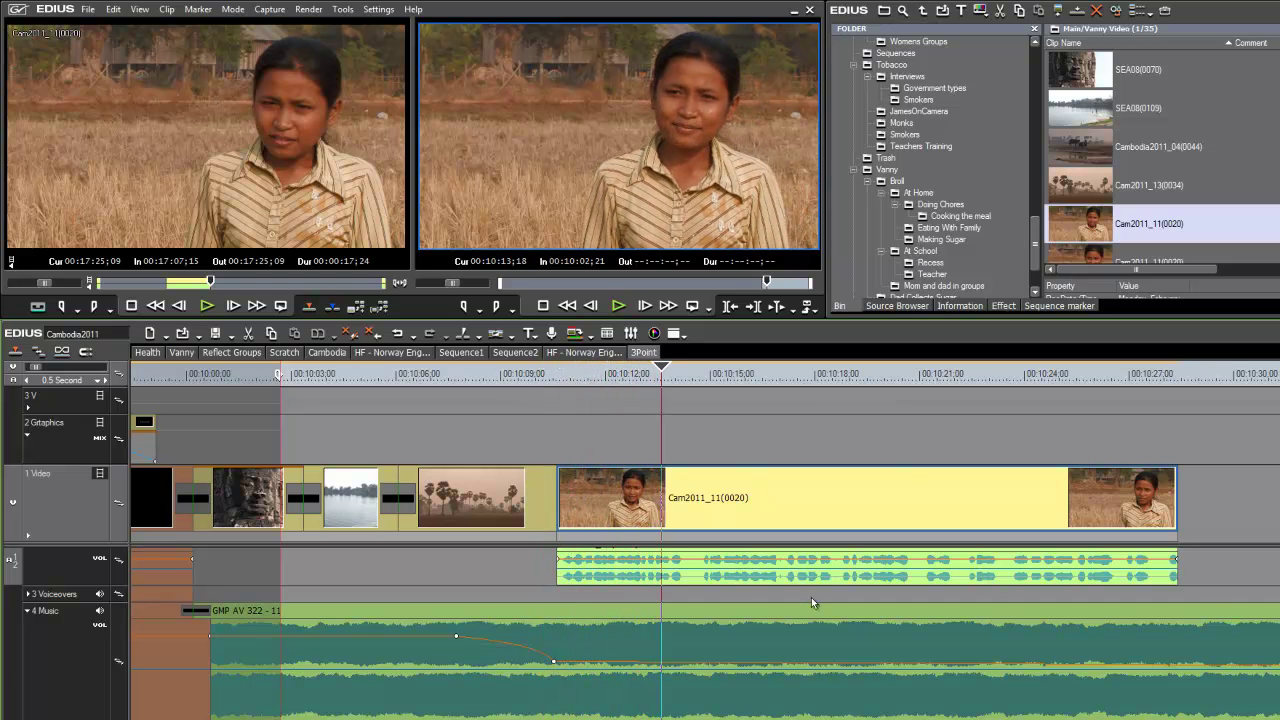
Add volume keyframes to the Cam2011_11(0020) audio on 2 Interviews, lowering the level for the rest of the clip, and play it back
{"action": "scroll", "coordinate": [1028, 632], "scroll_direction": "up", "scroll_amount": 3}
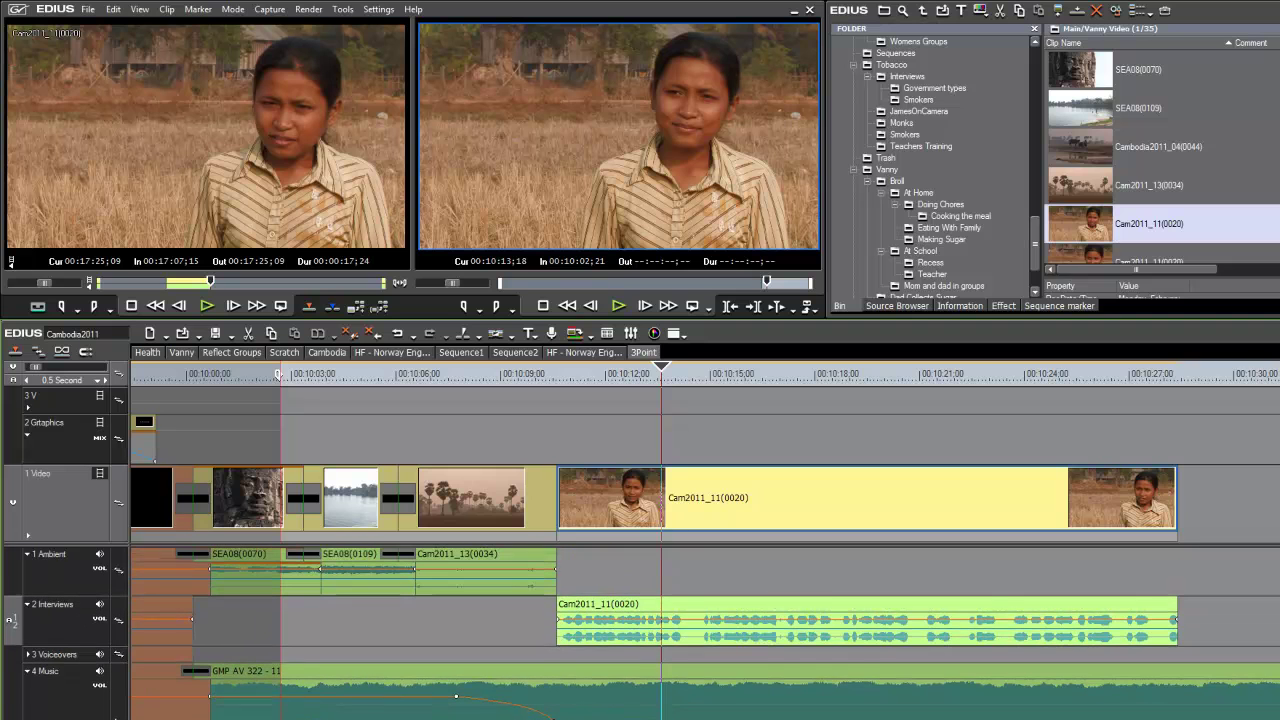
{"action": "left_click", "coordinate": [631, 619]}
{"action": "left_click_drag", "start_coordinate": [651, 620], "coordinate": [653, 633]}
{"action": "left_click_drag", "start_coordinate": [1178, 620], "coordinate": [1194, 643]}
{"action": "key", "text": "space"}
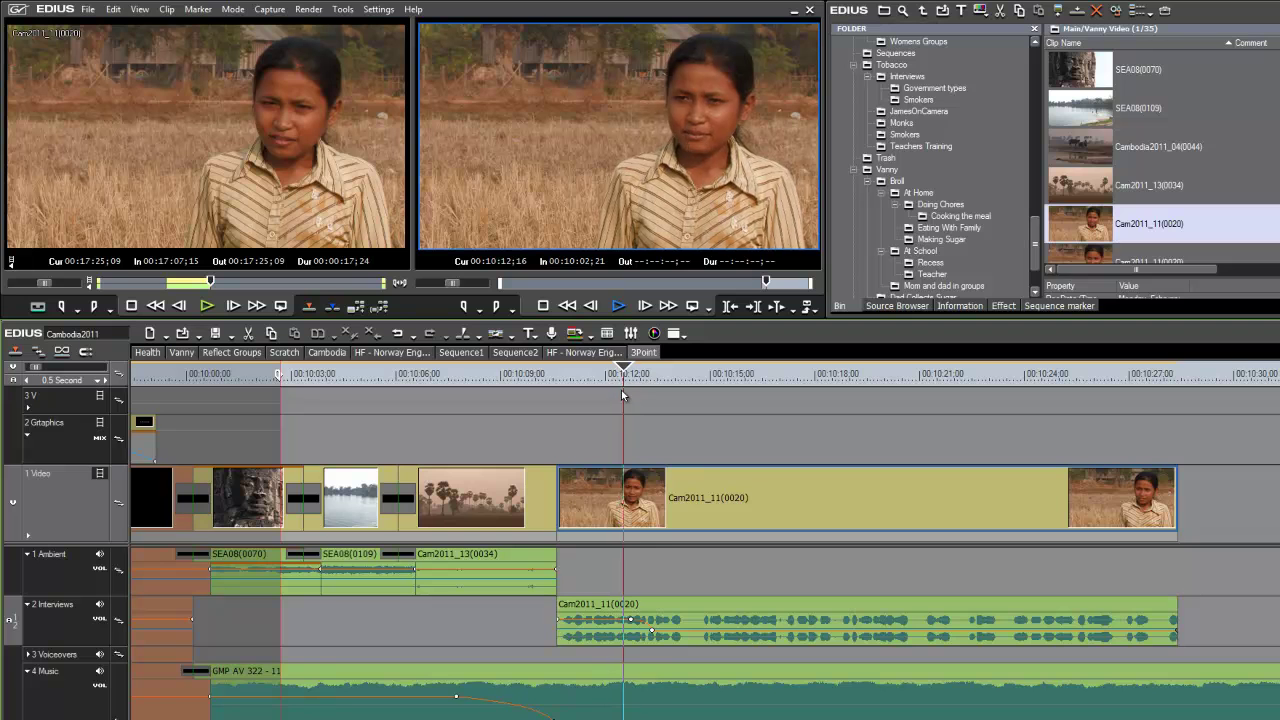
Slightly raise the lowered volume keyframe on the Cam2011_11(0020) audio on 2 Interviews and play back the result
{"action": "key", "text": "space"}
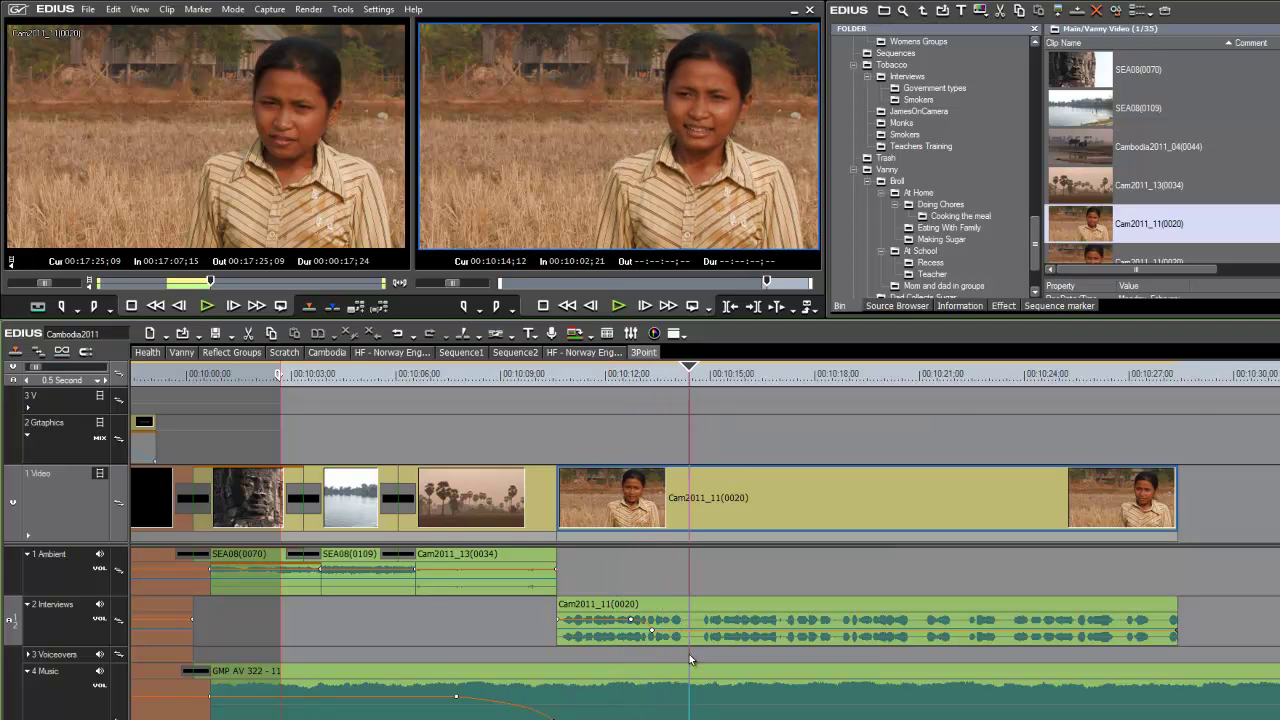
{"action": "left_click_drag", "start_coordinate": [655, 633], "coordinate": [655, 628]}
{"action": "key", "text": "space"}
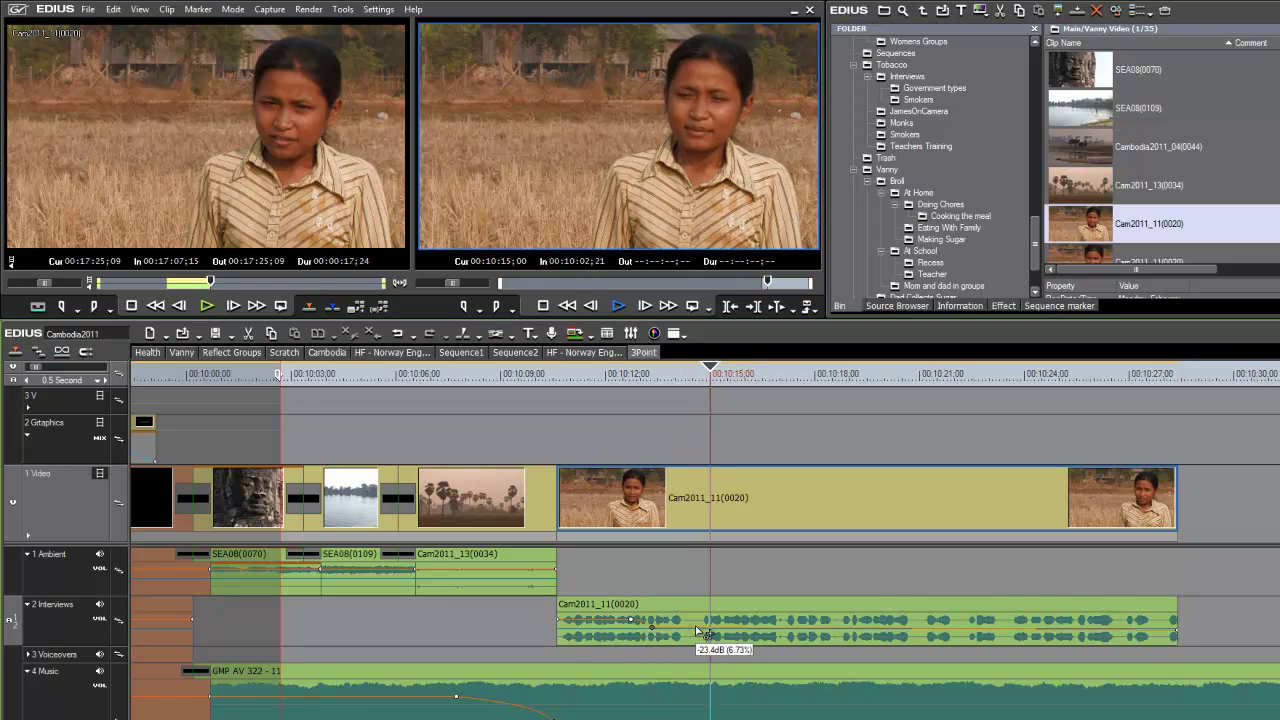
{"action": "key", "text": "space"}
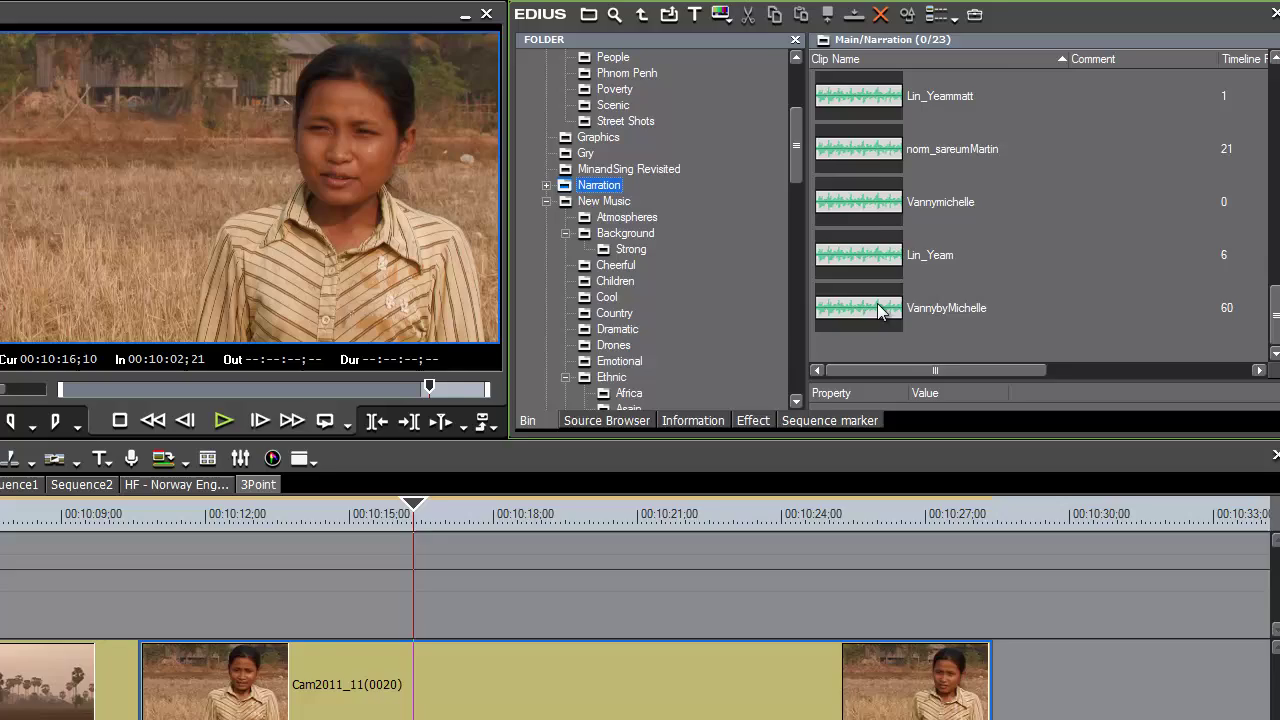
Load the VannybyMichelle narration from the Narration folder into the player and position the timeline playhead at 00:10:14;20
{"action": "double_click", "coordinate": [878, 311]}
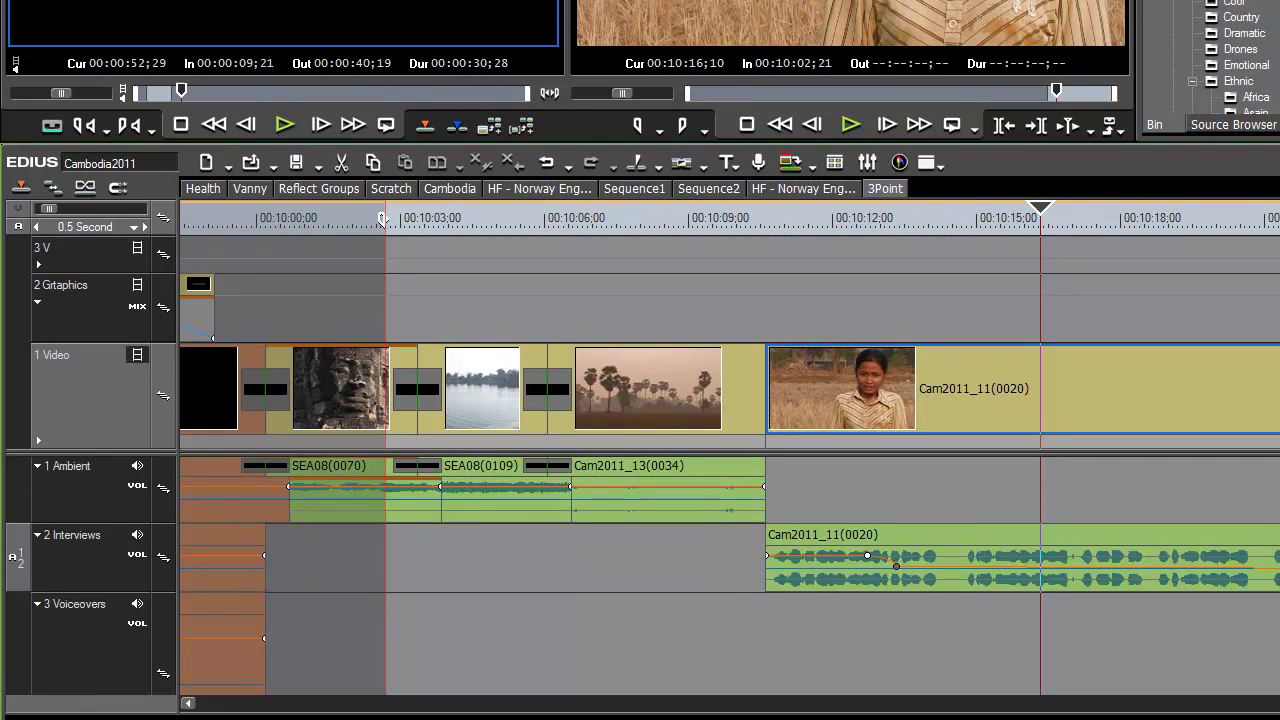
{"action": "scroll", "coordinate": [730, 575], "scroll_direction": "down", "scroll_amount": 3}
{"action": "scroll", "coordinate": [730, 575], "scroll_direction": "up", "scroll_amount": 1}
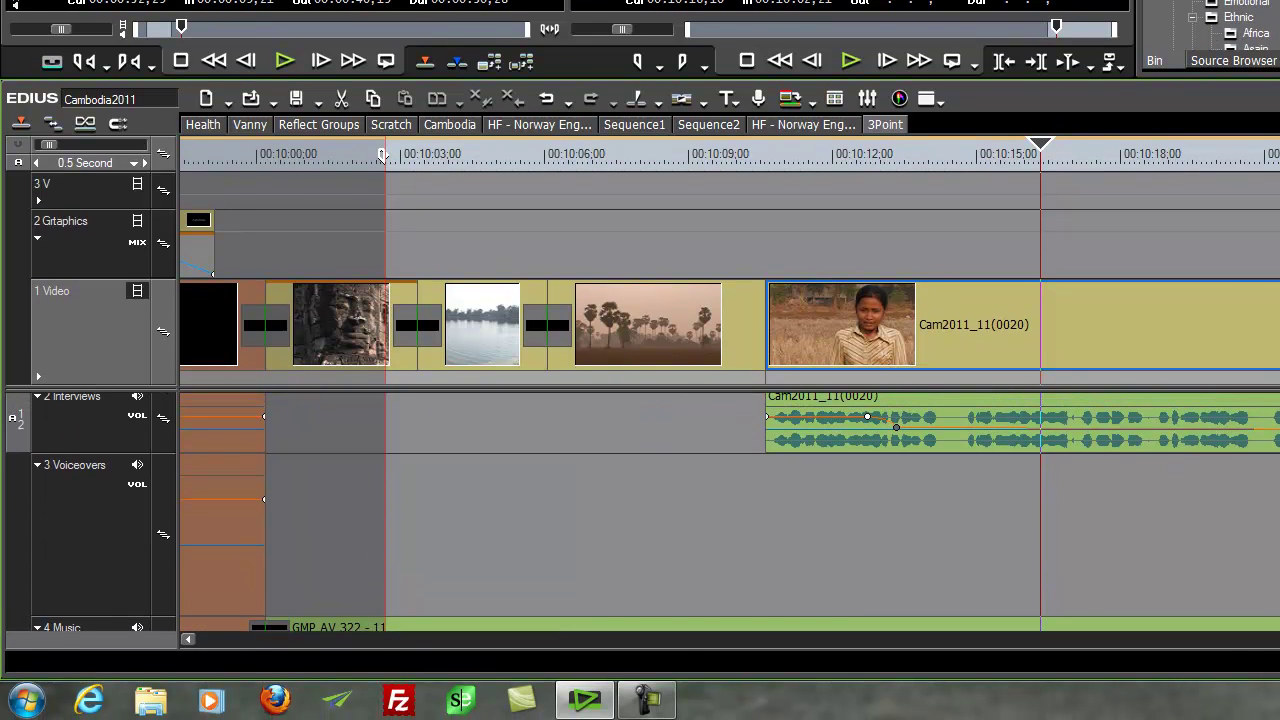
{"action": "left_click_drag", "start_coordinate": [1041, 155], "coordinate": [957, 191]}
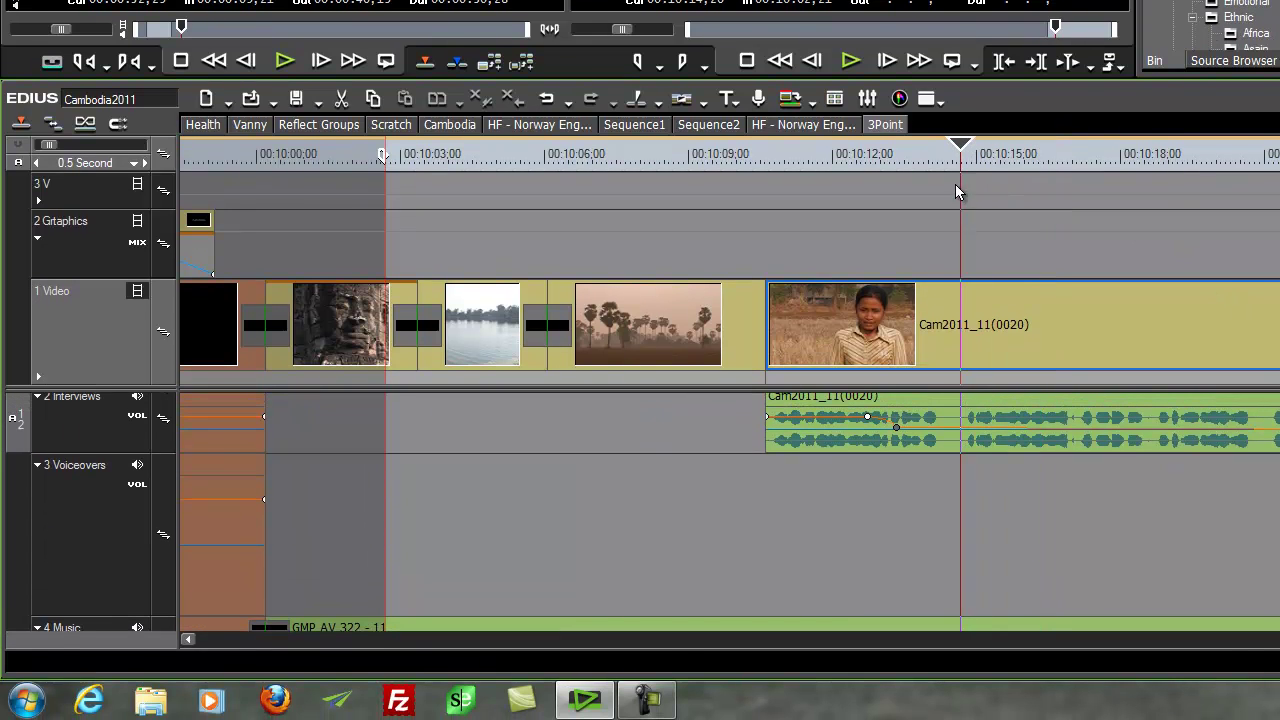
Place the marked VannybyMichelle segment on the 3 Voiceovers track so it starts at about 00:10:14 in the pause of the interview
{"action": "left_click", "coordinate": [15, 490]}
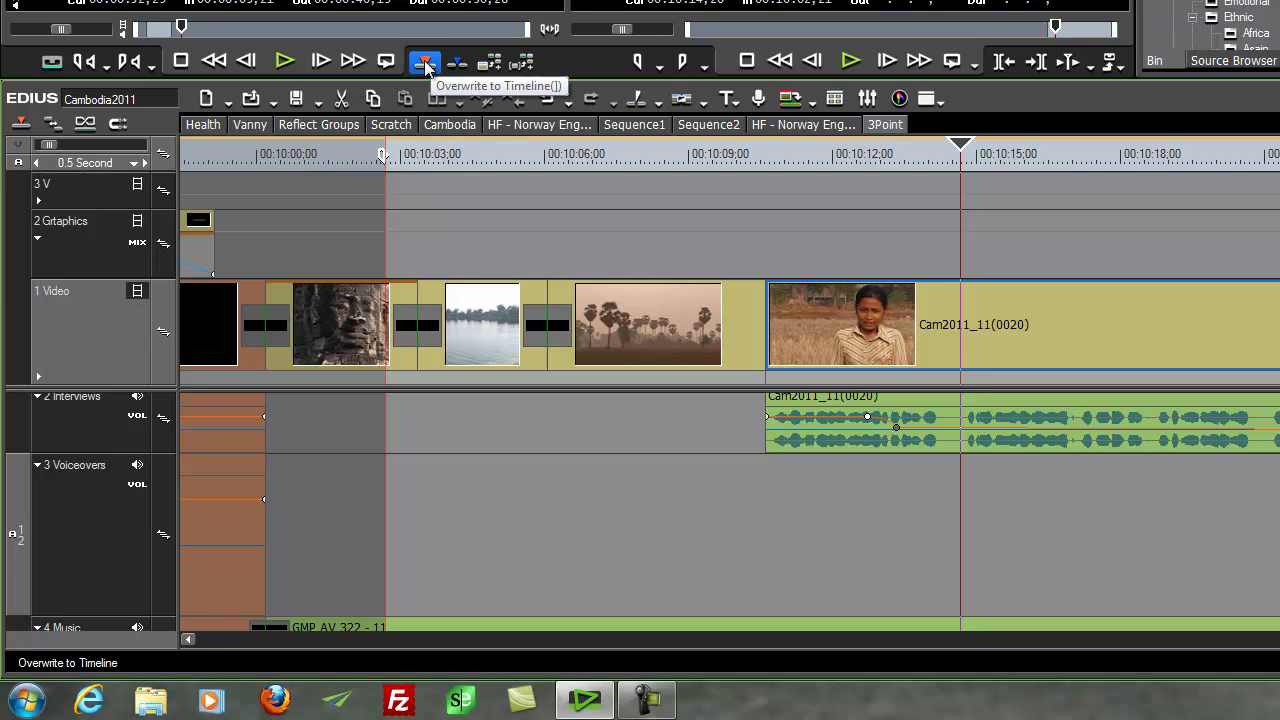
{"action": "left_click_drag", "start_coordinate": [14, 535], "coordinate": [14, 420]}
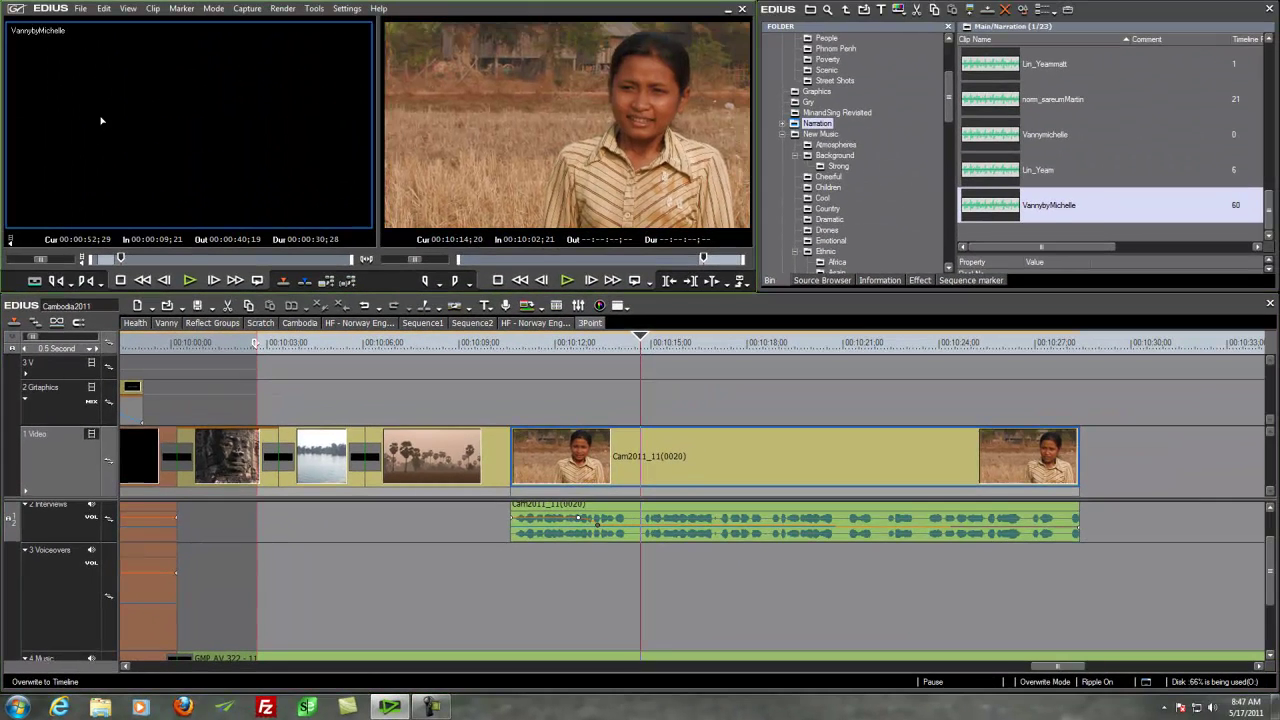
{"action": "left_click", "coordinate": [101, 121]}
{"action": "left_click_drag", "start_coordinate": [219, 298], "coordinate": [519, 604]}
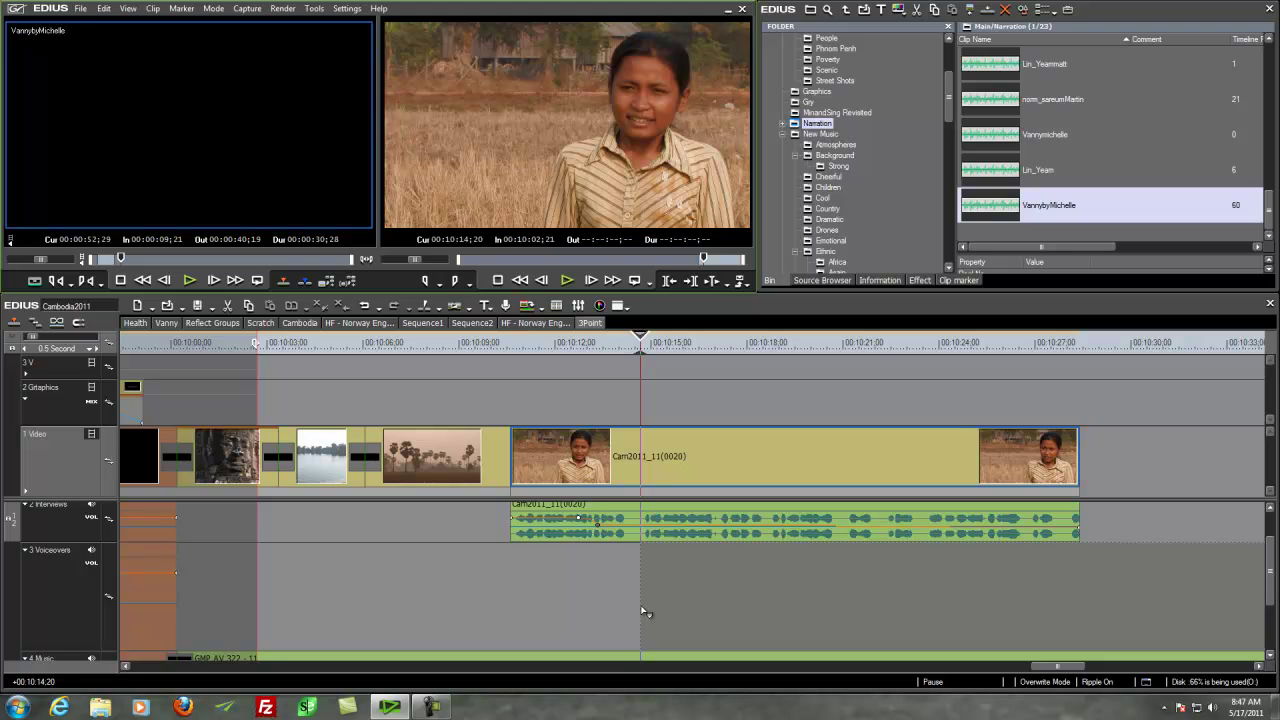
{"action": "left_click_drag", "start_coordinate": [646, 612], "coordinate": [652, 608]}
{"action": "left_click_drag", "start_coordinate": [659, 564], "coordinate": [634, 566]}
Raise the volume level of the VannybyMichelle voiceover and play back its mix with the interview and music
{"action": "left_click", "coordinate": [604, 364]}
{"action": "key", "text": "space"}
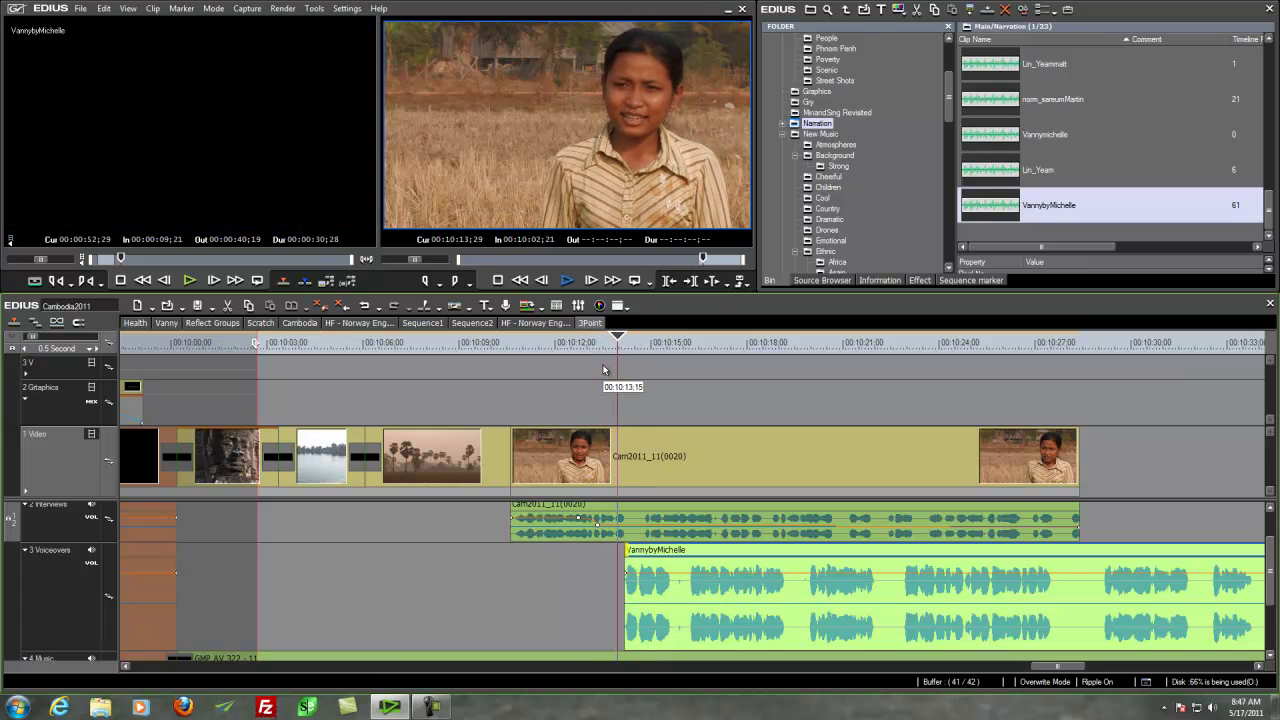
{"action": "key", "text": "space"}
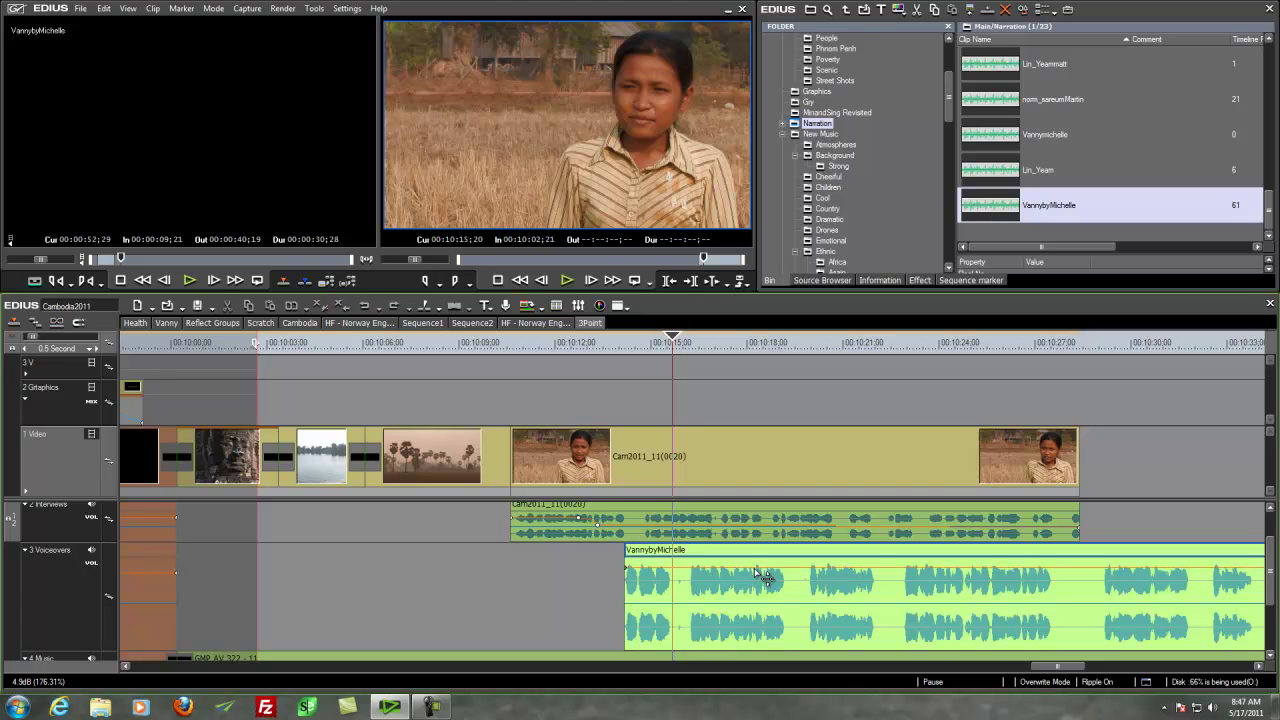
{"action": "left_click", "coordinate": [621, 367]}
{"action": "key", "text": "space"}
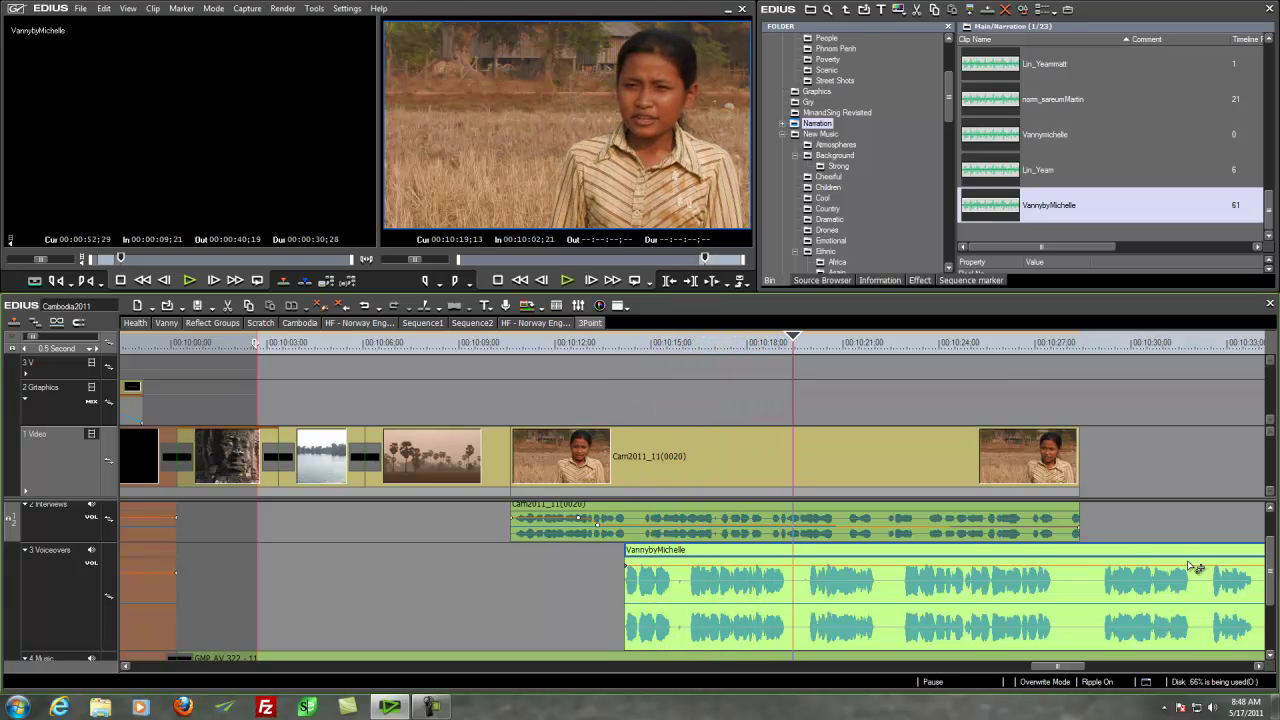
{"action": "key", "text": "space"}
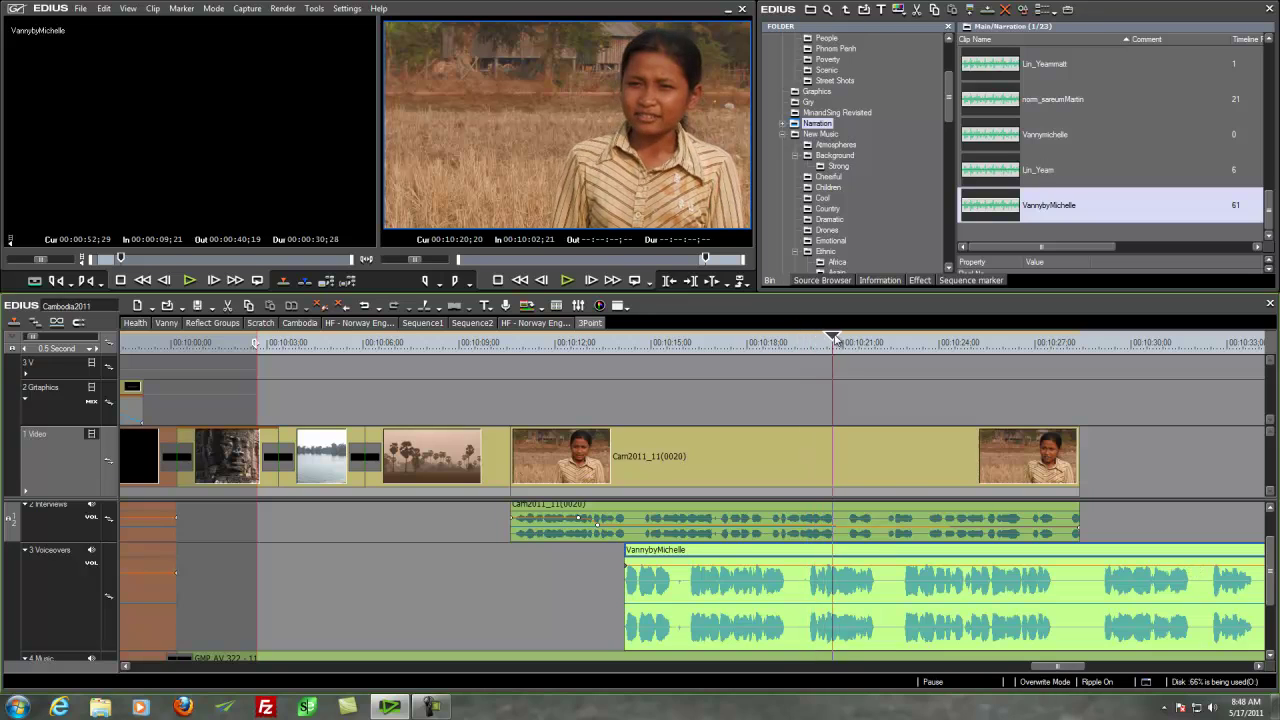
Position the playhead at 00:10:19;23, load Cam2011_11(0070) from Vanny's Broll folder and set its Out point to 01:00:48;06
{"action": "left_click", "coordinate": [809, 349]}
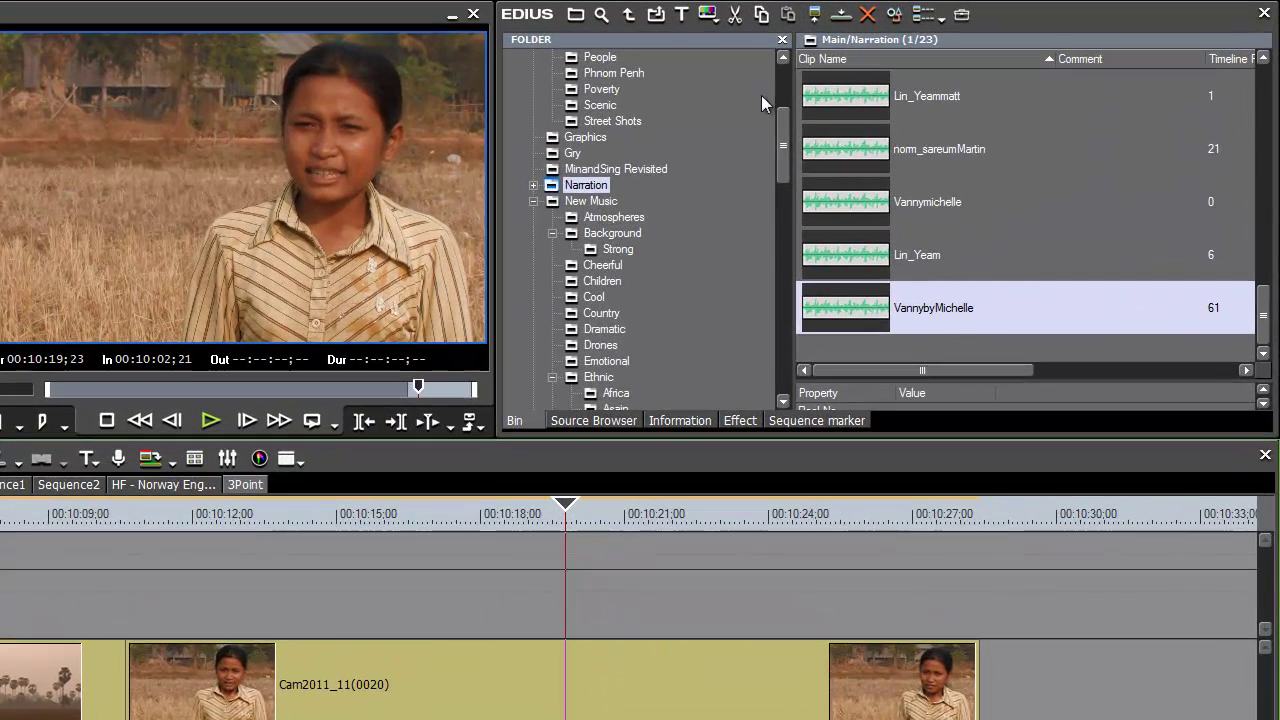
{"action": "left_click_drag", "start_coordinate": [783, 149], "coordinate": [781, 322]}
{"action": "left_click", "coordinate": [592, 313]}
{"action": "left_click", "coordinate": [853, 100]}
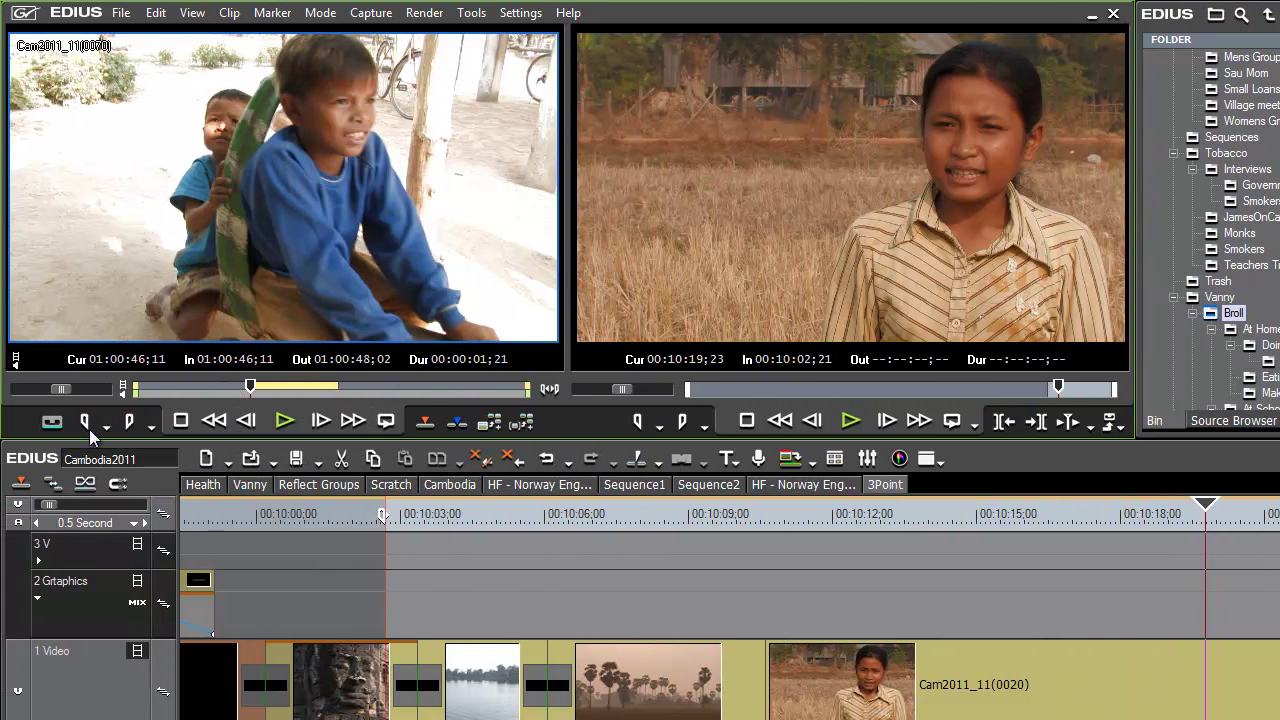
{"action": "left_click", "coordinate": [240, 393]}
{"action": "left_click_drag", "start_coordinate": [241, 391], "coordinate": [348, 397]}
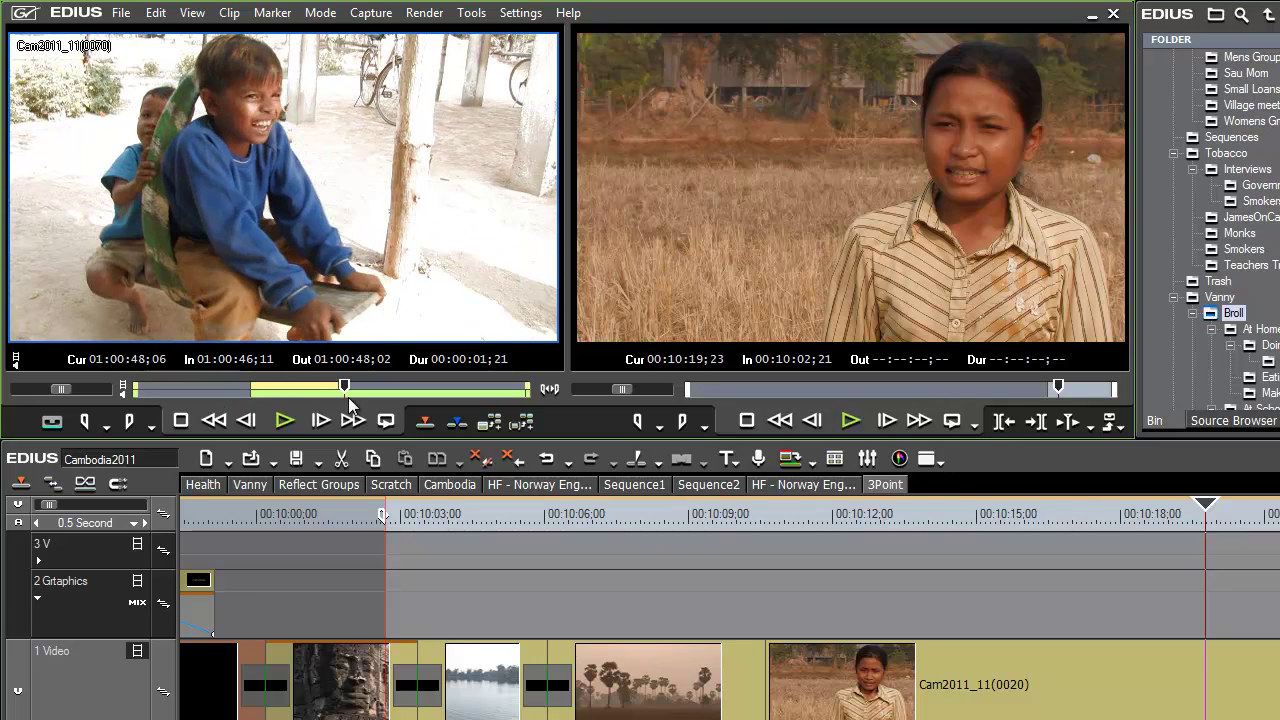
{"action": "left_click", "coordinate": [128, 424]}
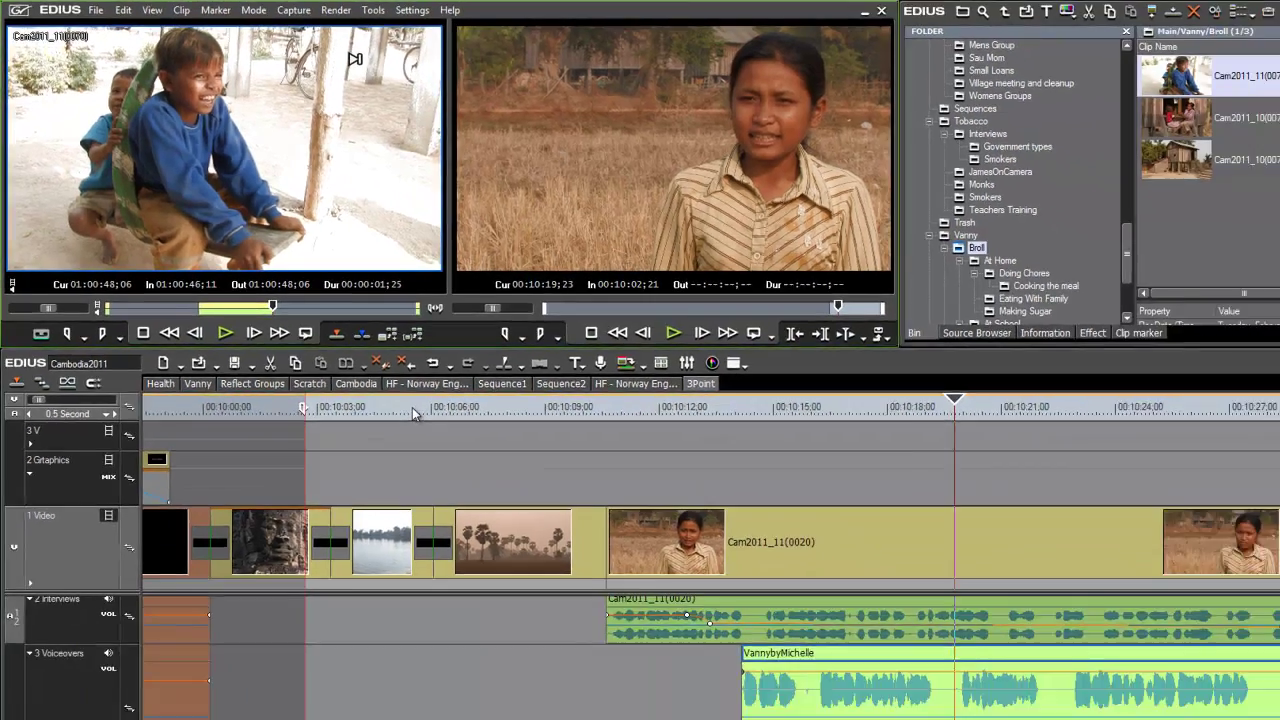
Patch the source audio to 1 Ambient and place Cam2011_11(0070) over the interview on 1 Video at about 00:10:19;15
{"action": "left_click_drag", "start_coordinate": [1273, 591], "coordinate": [1275, 568]}
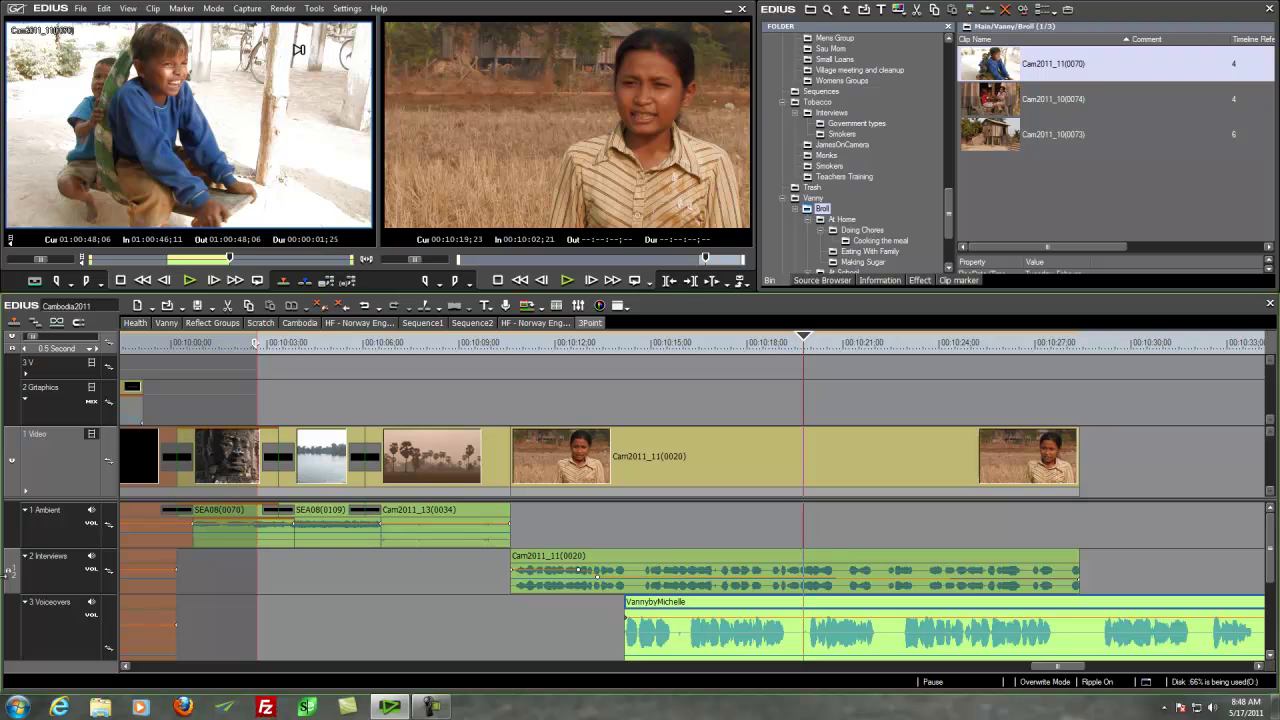
{"action": "left_click_drag", "start_coordinate": [13, 585], "coordinate": [13, 524]}
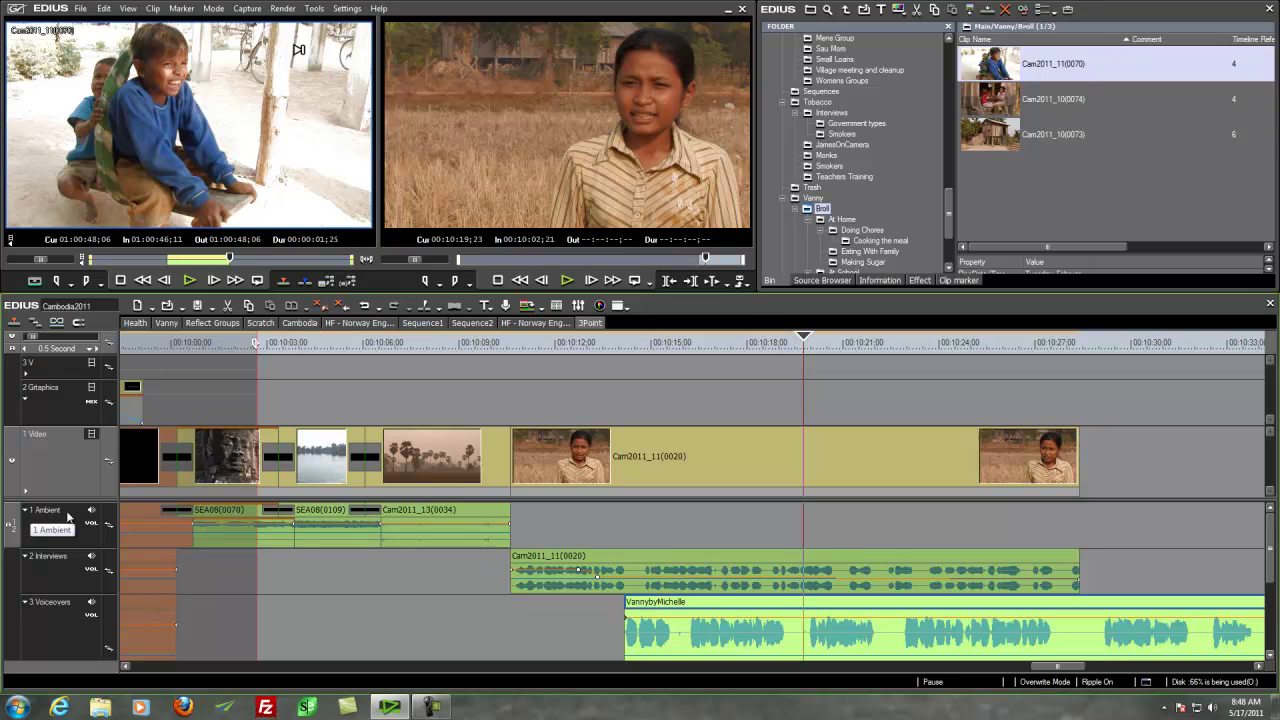
{"action": "left_click_drag", "start_coordinate": [143, 122], "coordinate": [781, 459]}
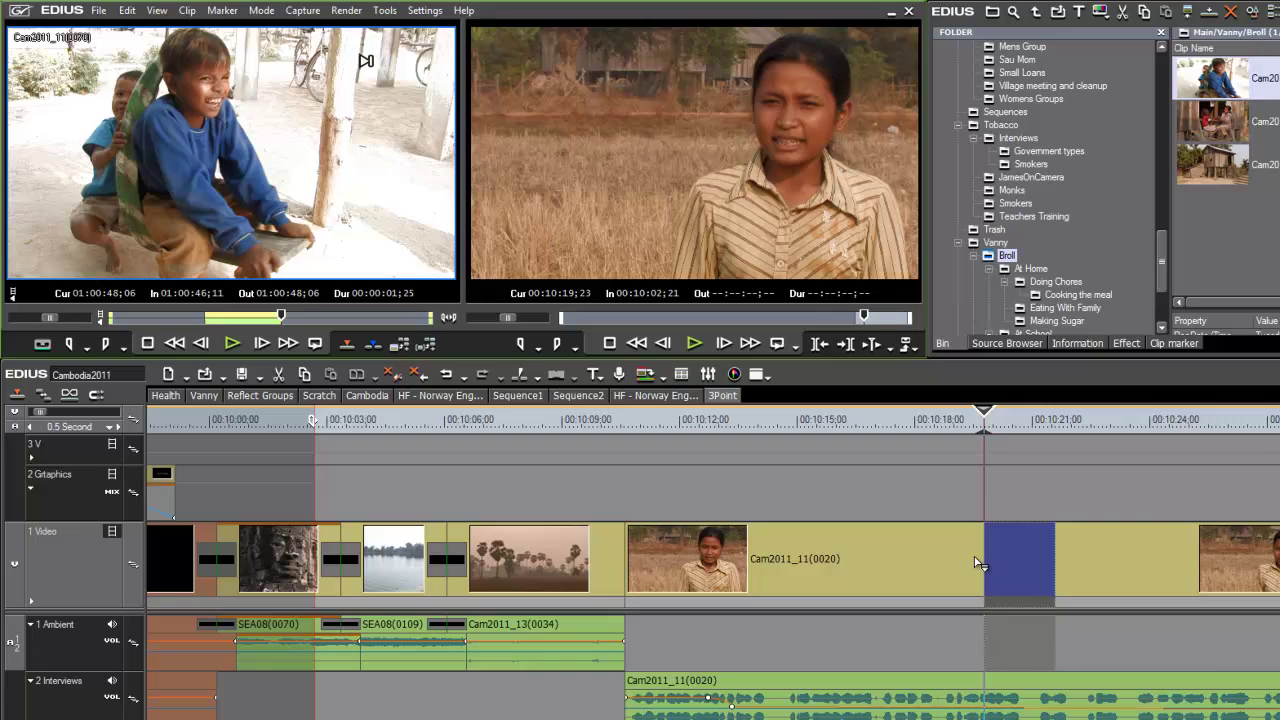
{"action": "left_click_drag", "start_coordinate": [978, 563], "coordinate": [976, 562]}
Move the playhead to the end of Cam2011_11(0070), then load Cam2011_10(0074) and mark it from 00:49:30;24 to 00:49:35;23
{"action": "left_click_drag", "start_coordinate": [990, 415], "coordinate": [1045, 432]}
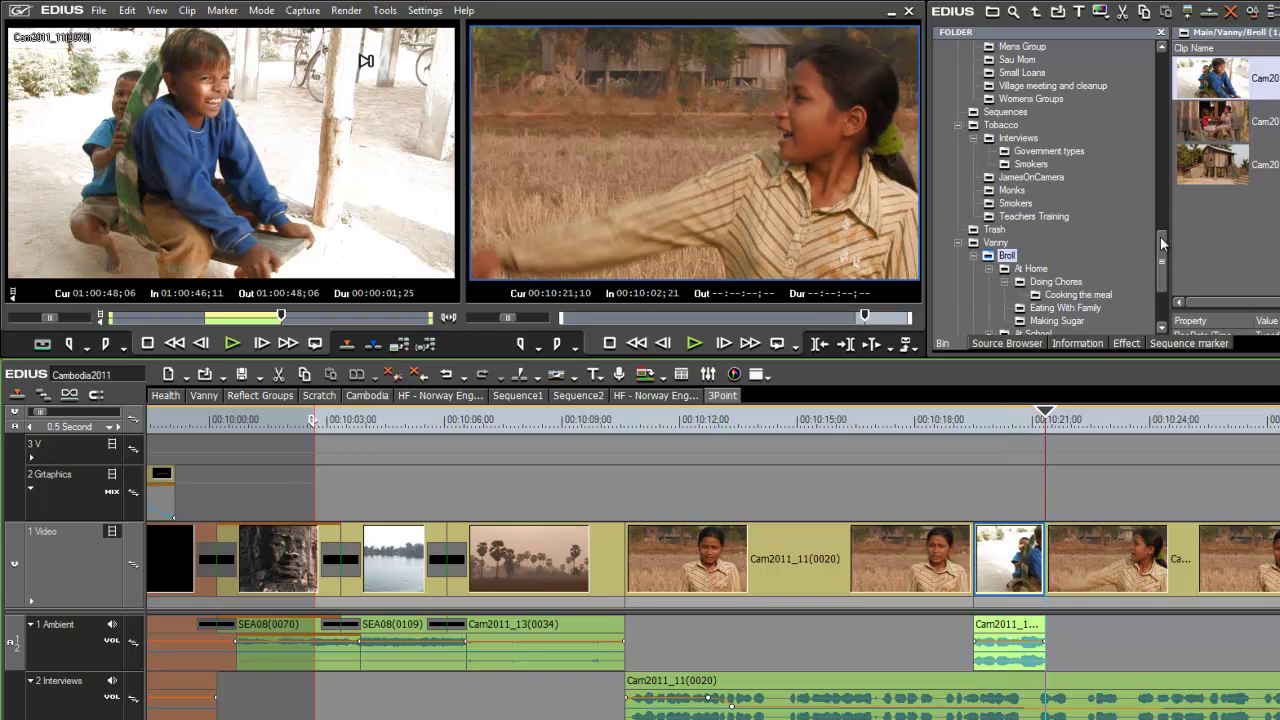
{"action": "double_click", "coordinate": [1212, 120]}
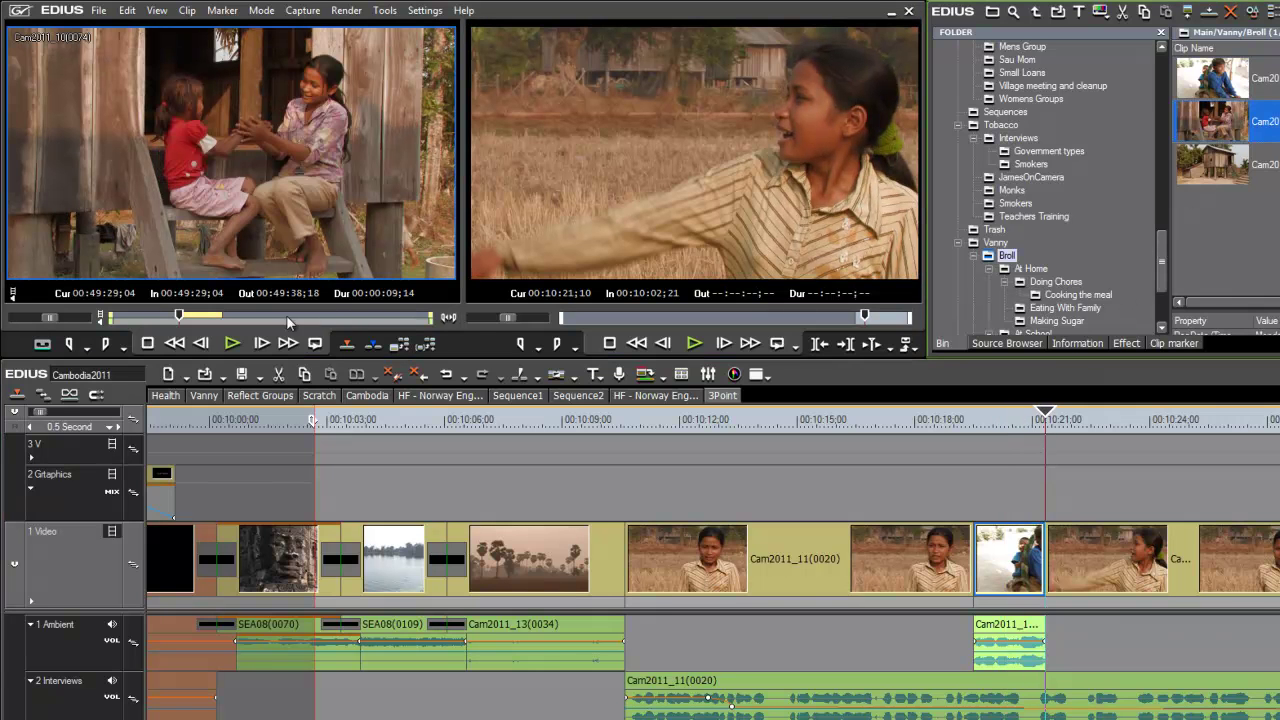
{"action": "mouse_move", "coordinate": [173, 318]}
{"action": "left_mouse_down"}
{"action": "mouse_move", "coordinate": [222, 318]}
{"action": "mouse_move", "coordinate": [179, 318]}
{"action": "left_mouse_up"}
{"action": "key", "text": "space"}
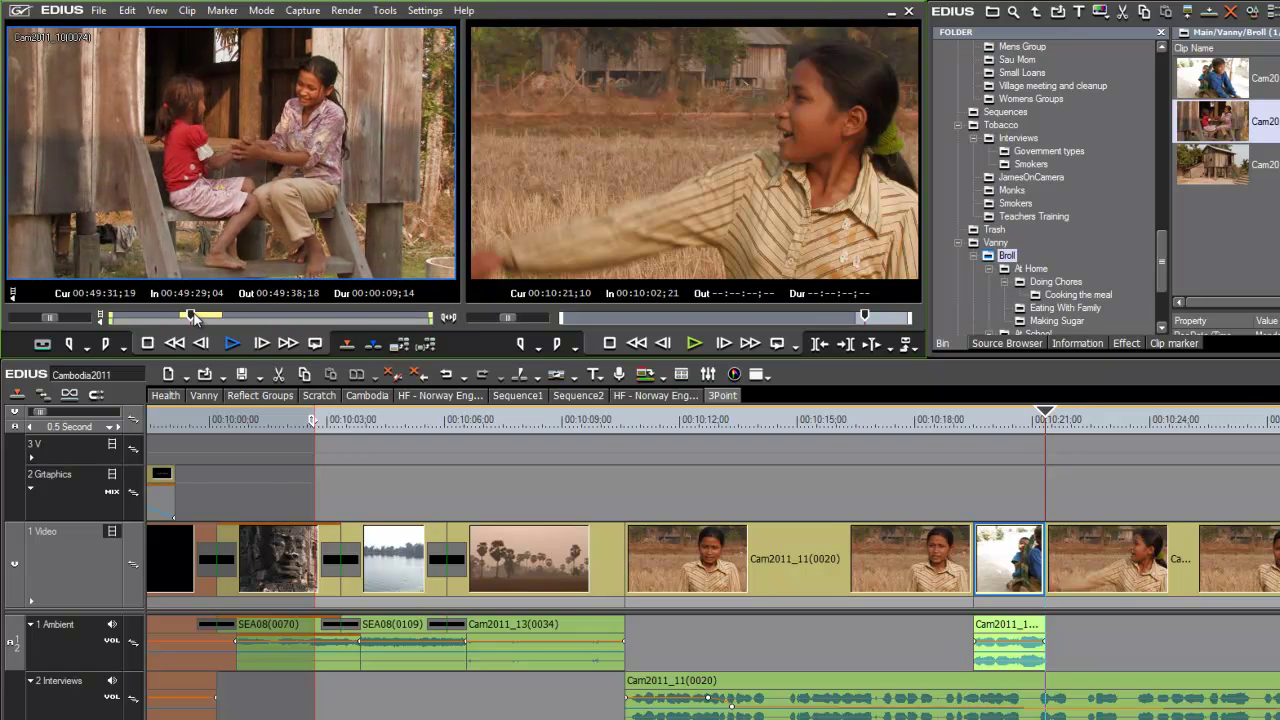
{"action": "left_click", "coordinate": [189, 316]}
{"action": "left_click_drag", "start_coordinate": [188, 316], "coordinate": [210, 318]}
{"action": "left_click", "coordinate": [68, 343]}
{"action": "left_click", "coordinate": [106, 342]}
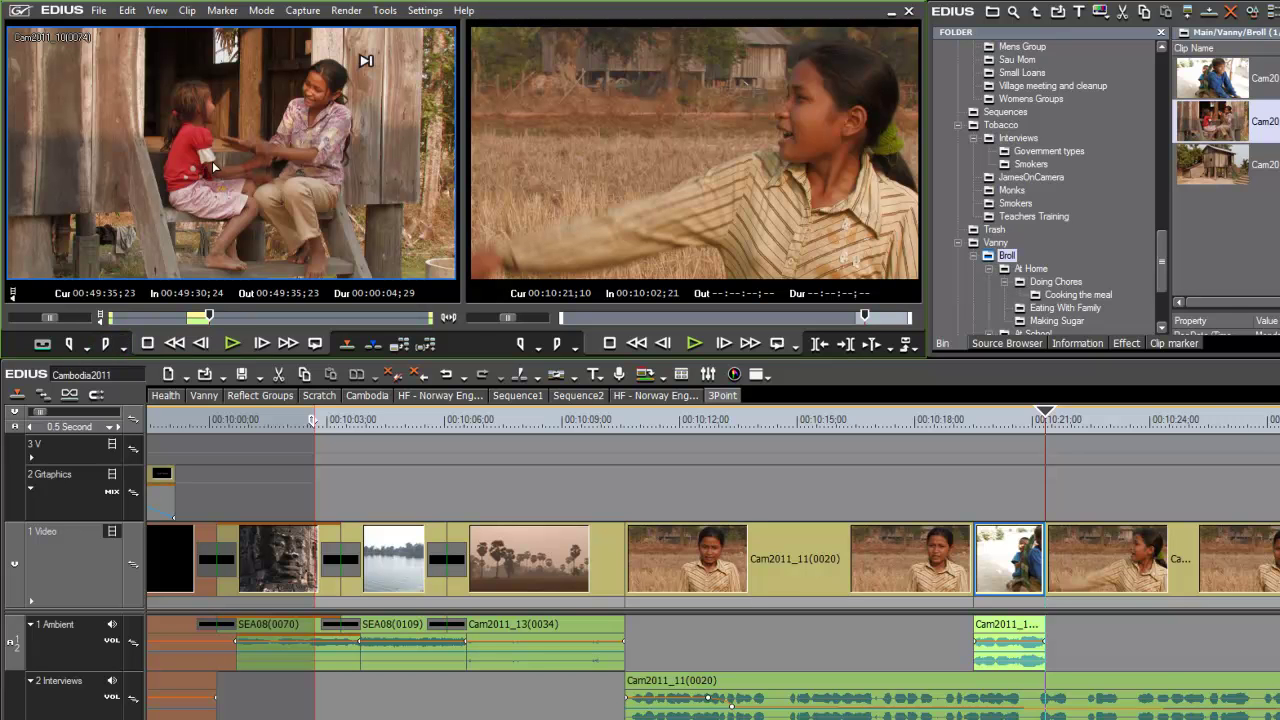
Place the marked Cam2011_10(0074) segment on 1 Video directly after Cam2011_11(0070) and play it back
{"action": "left_click_drag", "start_coordinate": [818, 428], "coordinate": [1057, 546]}
{"action": "key", "text": "bracketright"}
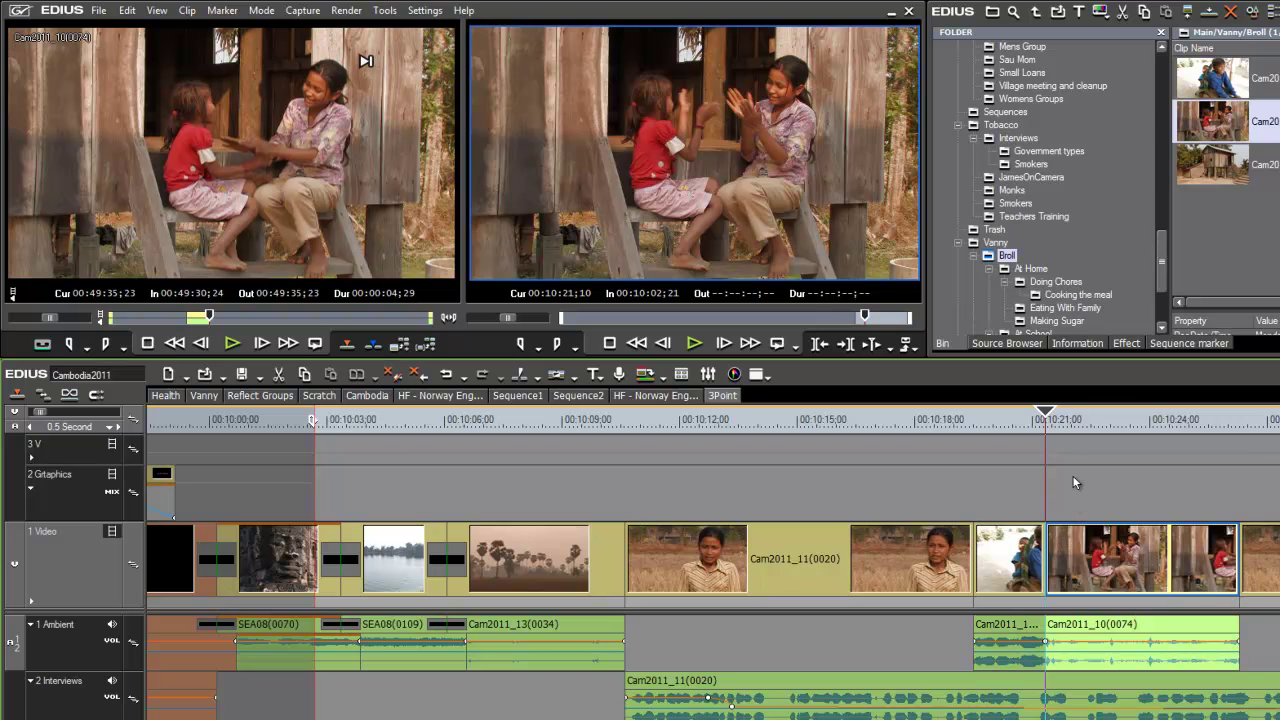
{"action": "left_click", "coordinate": [1029, 422]}
{"action": "key", "text": "space"}
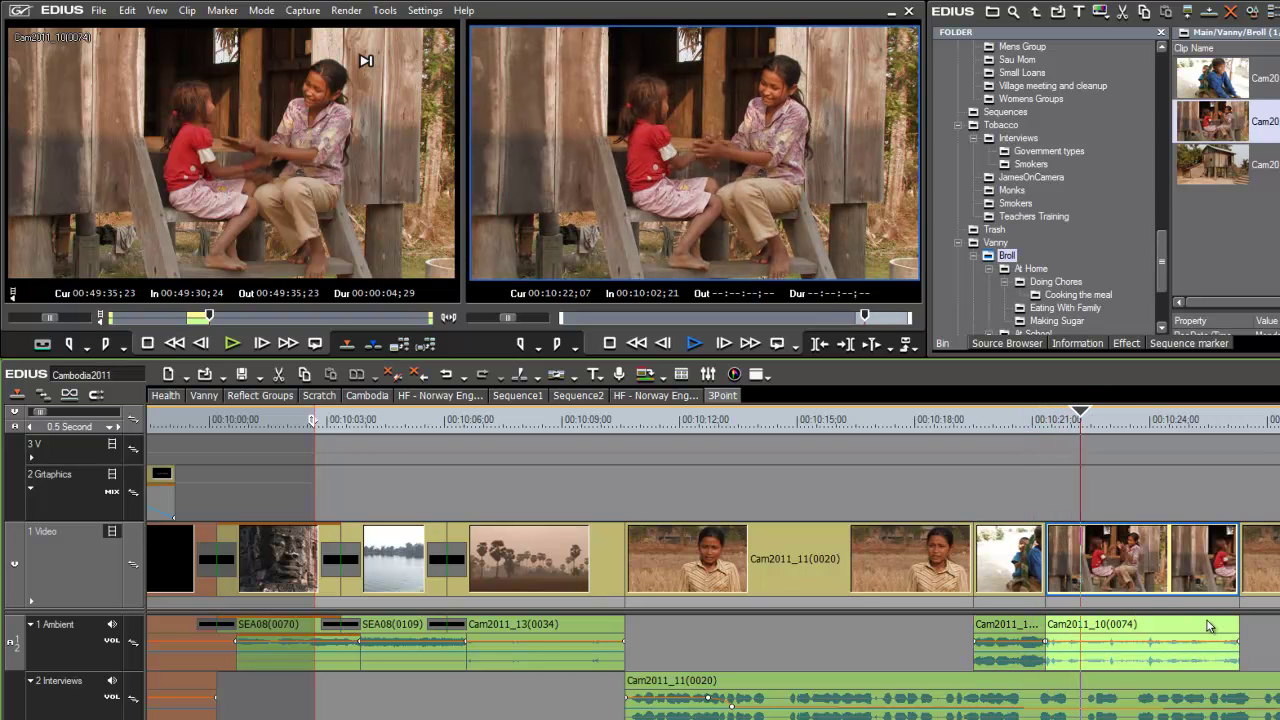
{"action": "key", "text": "space"}
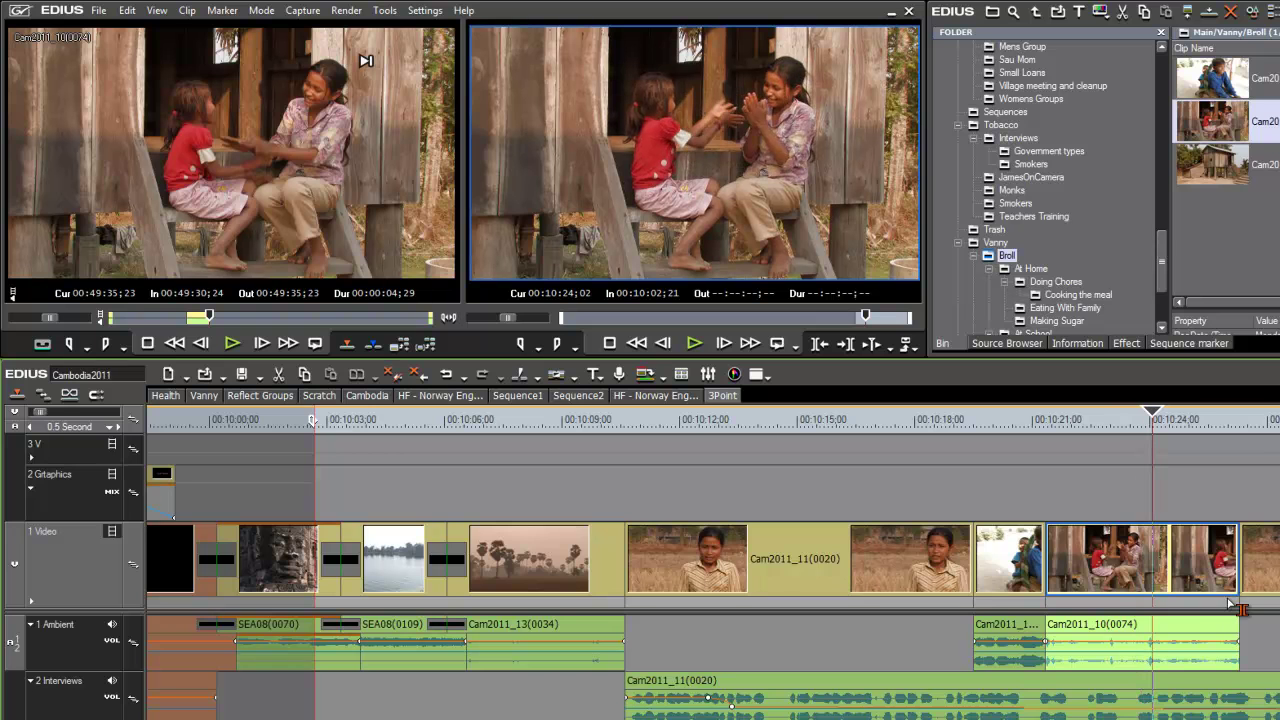
Load Cam2011_10(0073) in the player and mark it from 00:48:36;09 to 00:48:41;29
{"action": "double_click", "coordinate": [1210, 173]}
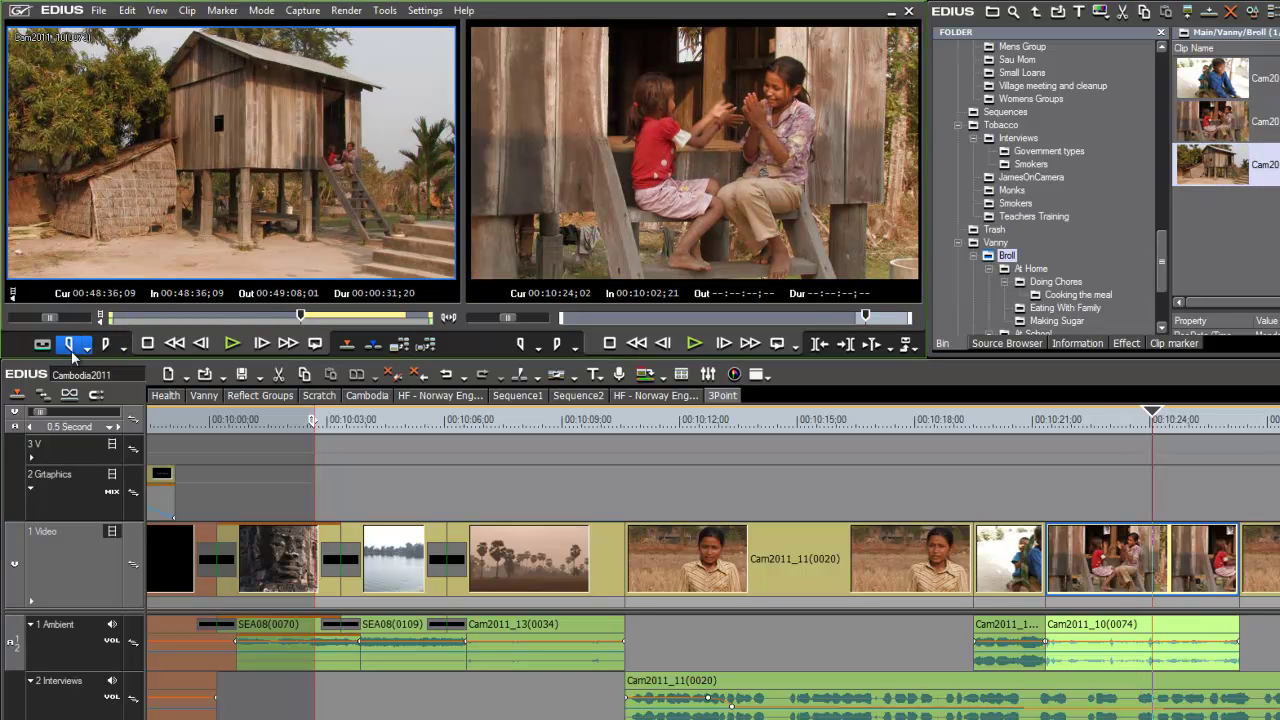
{"action": "left_click_drag", "start_coordinate": [328, 318], "coordinate": [400, 318]}
{"action": "left_click", "coordinate": [106, 344]}
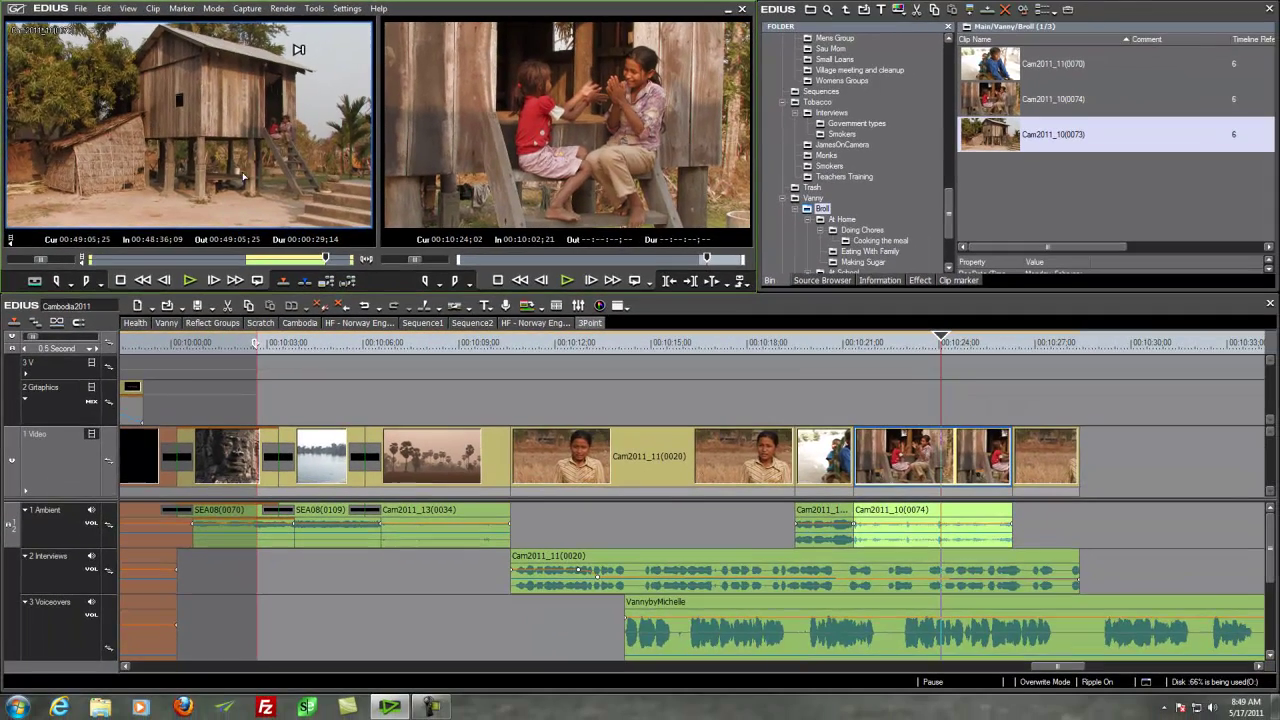
{"action": "left_click_drag", "start_coordinate": [185, 150], "coordinate": [986, 540]}
{"action": "left_click_drag", "start_coordinate": [805, 440], "coordinate": [200, 120]}
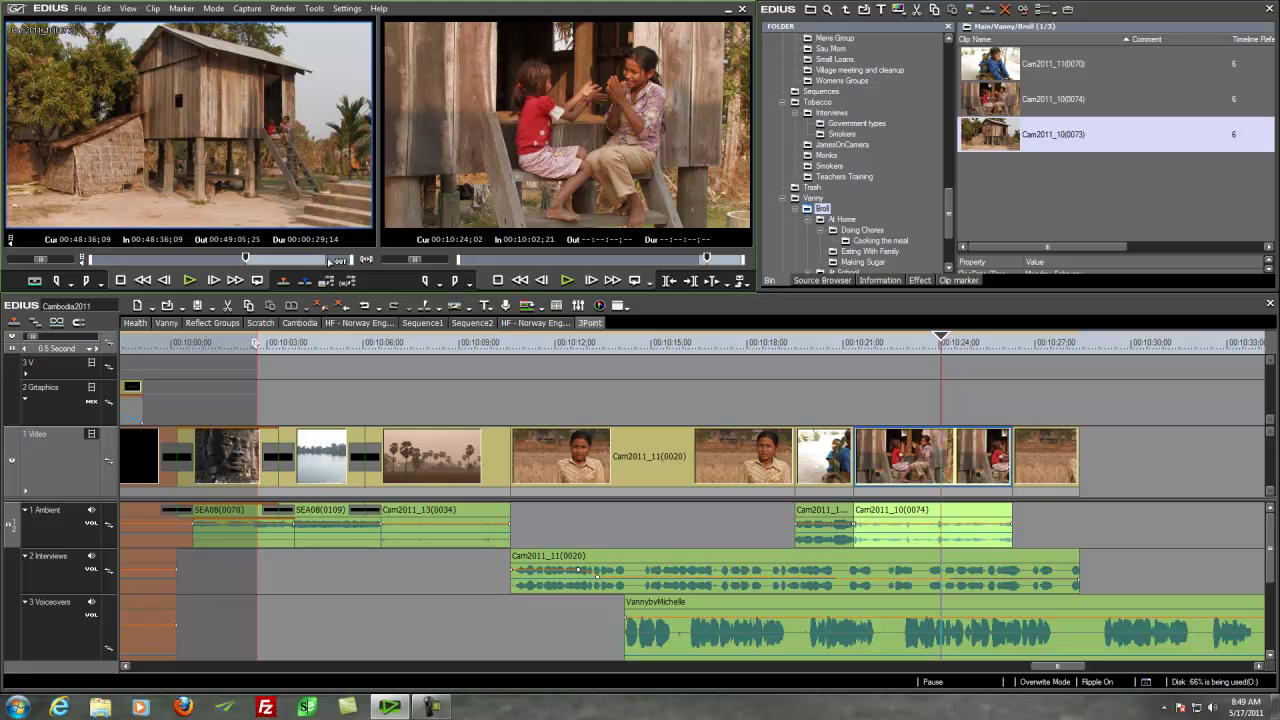
{"action": "left_click_drag", "start_coordinate": [316, 262], "coordinate": [260, 262]}
Place the Cam2011_10(0073) segment on 1 Video at about 00:10:24;14, overwriting the end of Cam2011_10(0074), and play it back
{"action": "left_click_drag", "start_coordinate": [172, 146], "coordinate": [1015, 493]}
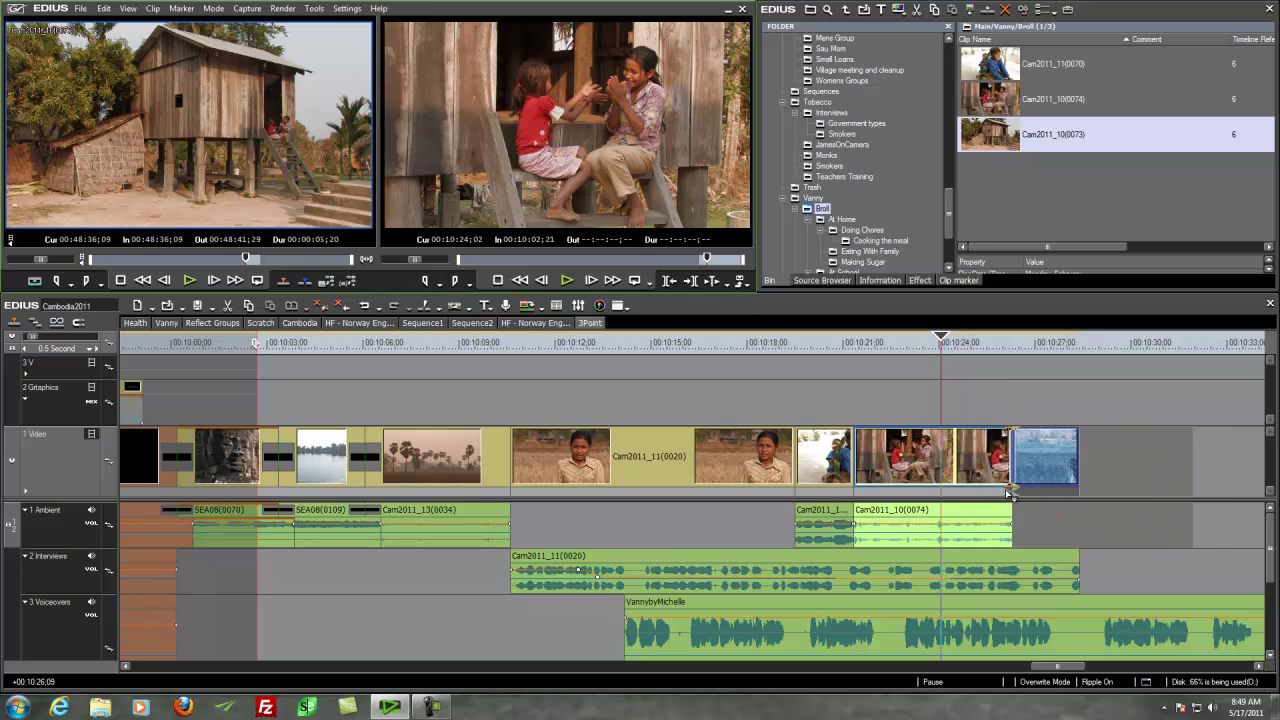
{"action": "left_click_drag", "start_coordinate": [1009, 493], "coordinate": [955, 502]}
{"action": "left_click_drag", "start_coordinate": [941, 336], "coordinate": [886, 368]}
{"action": "key", "text": "space"}
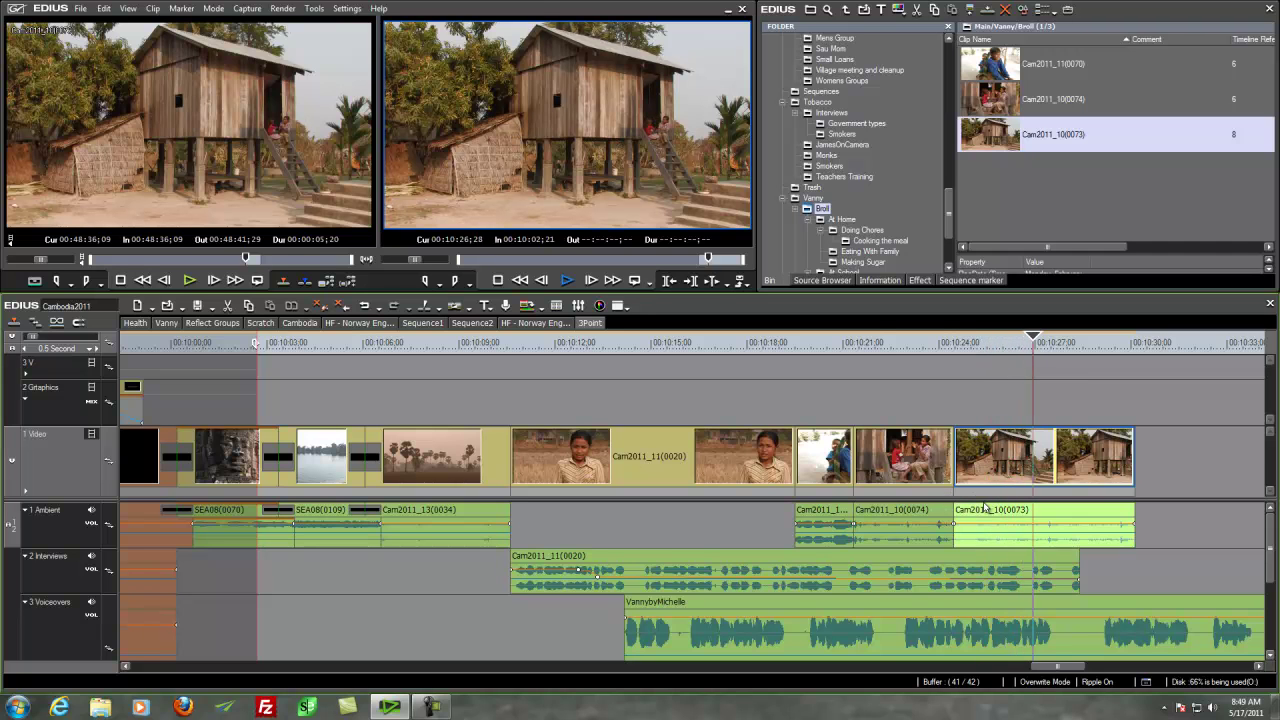
Adjust the cut between Cam2011_10(0074) and Cam2011_10(0073) with a rolling trim and play across it
{"action": "left_click_drag", "start_coordinate": [1057, 340], "coordinate": [915, 392]}
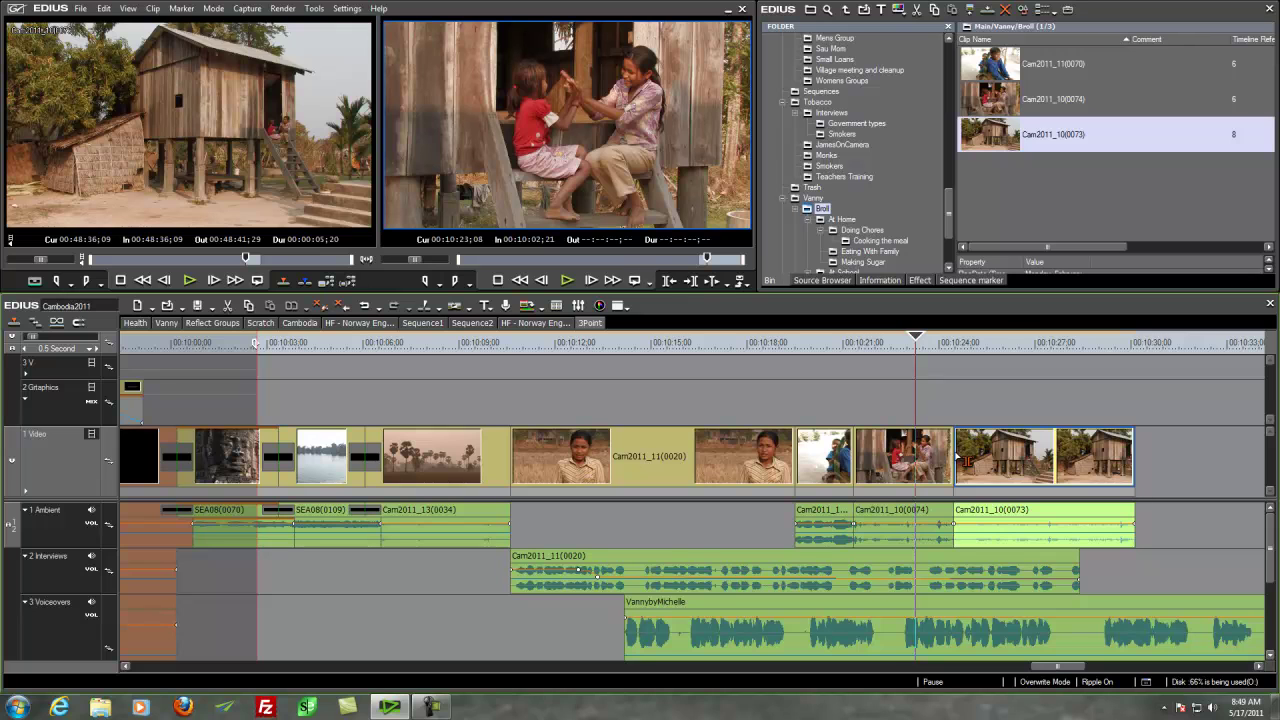
{"action": "left_click_drag", "start_coordinate": [926, 343], "coordinate": [965, 458]}
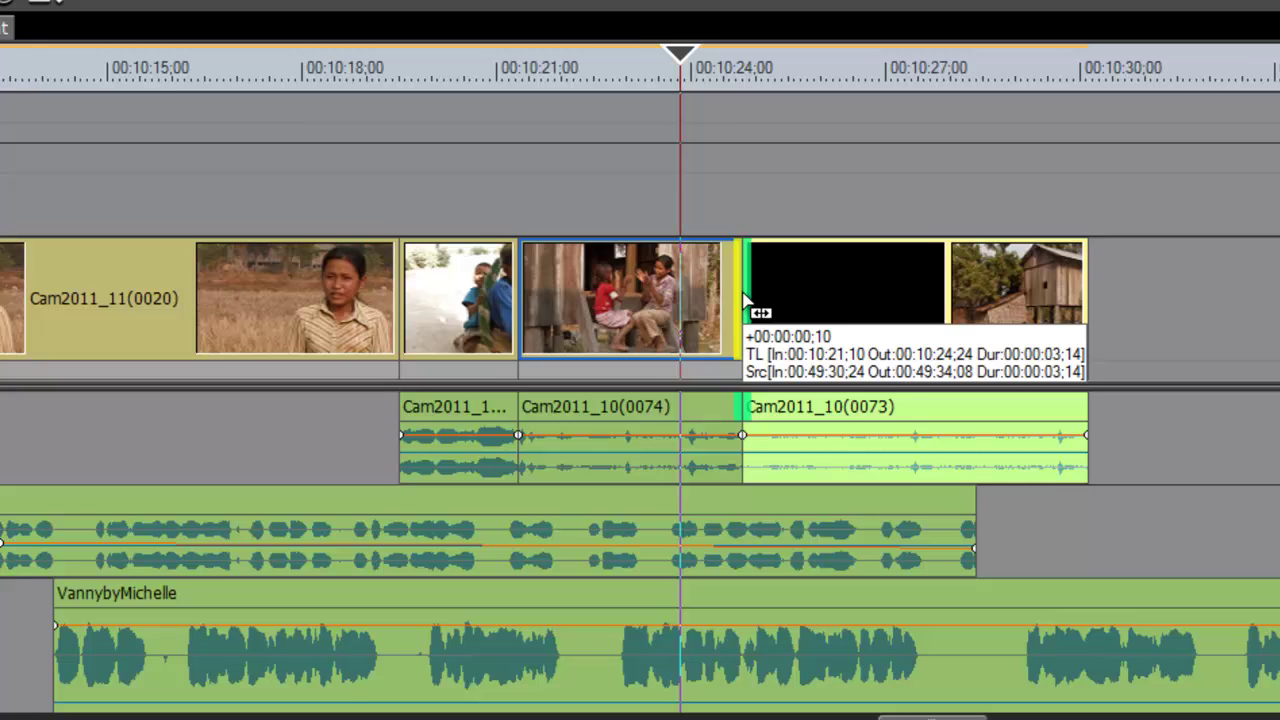
{"action": "left_click_drag", "start_coordinate": [745, 300], "coordinate": [715, 295]}
{"action": "key", "text": "space"}
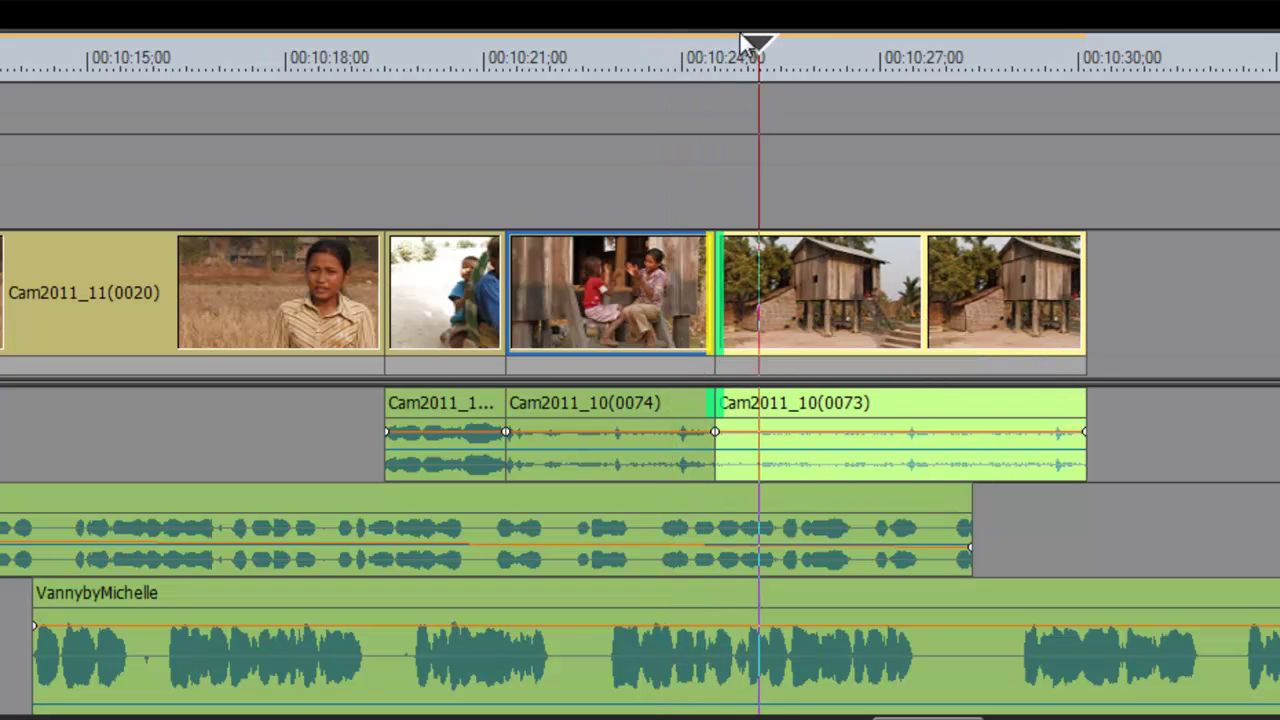
Add the default transition at the cut between Cam2011_10(0074) and Cam2011_10(0073) on 1 Video and play across it
{"action": "left_click_drag", "start_coordinate": [798, 40], "coordinate": [721, 101]}
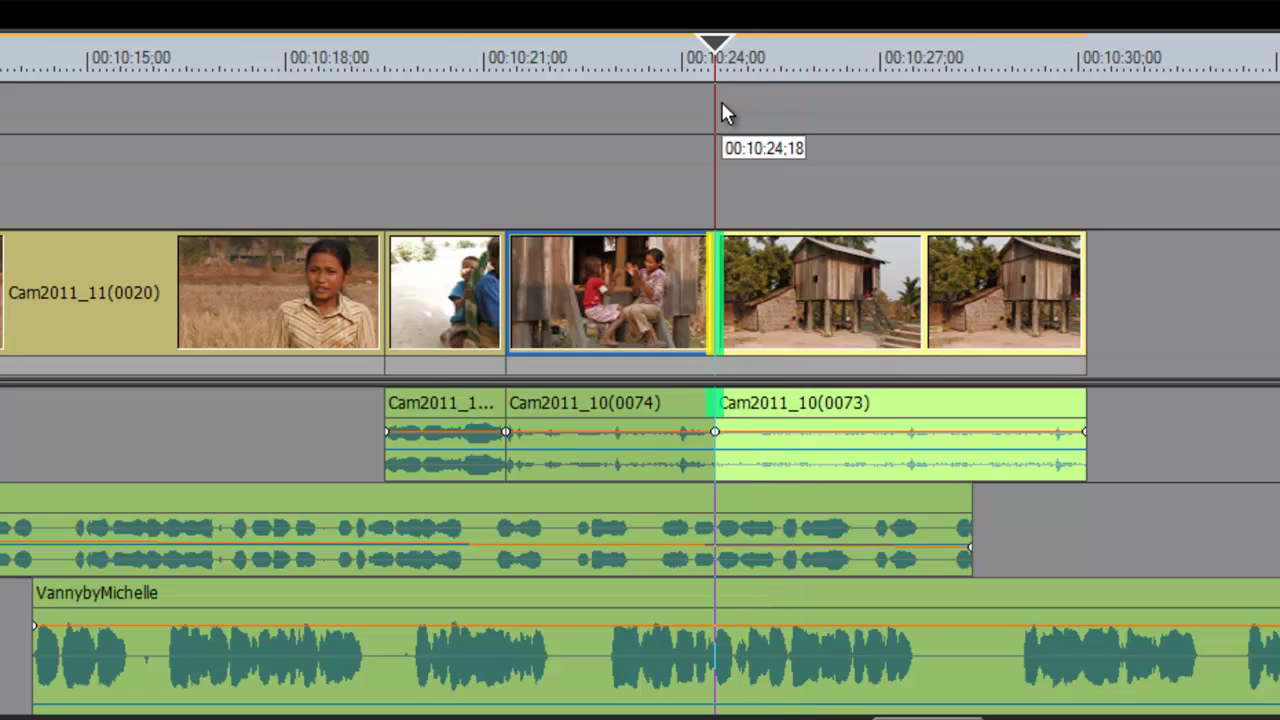
{"action": "key", "text": "ctrl+p"}
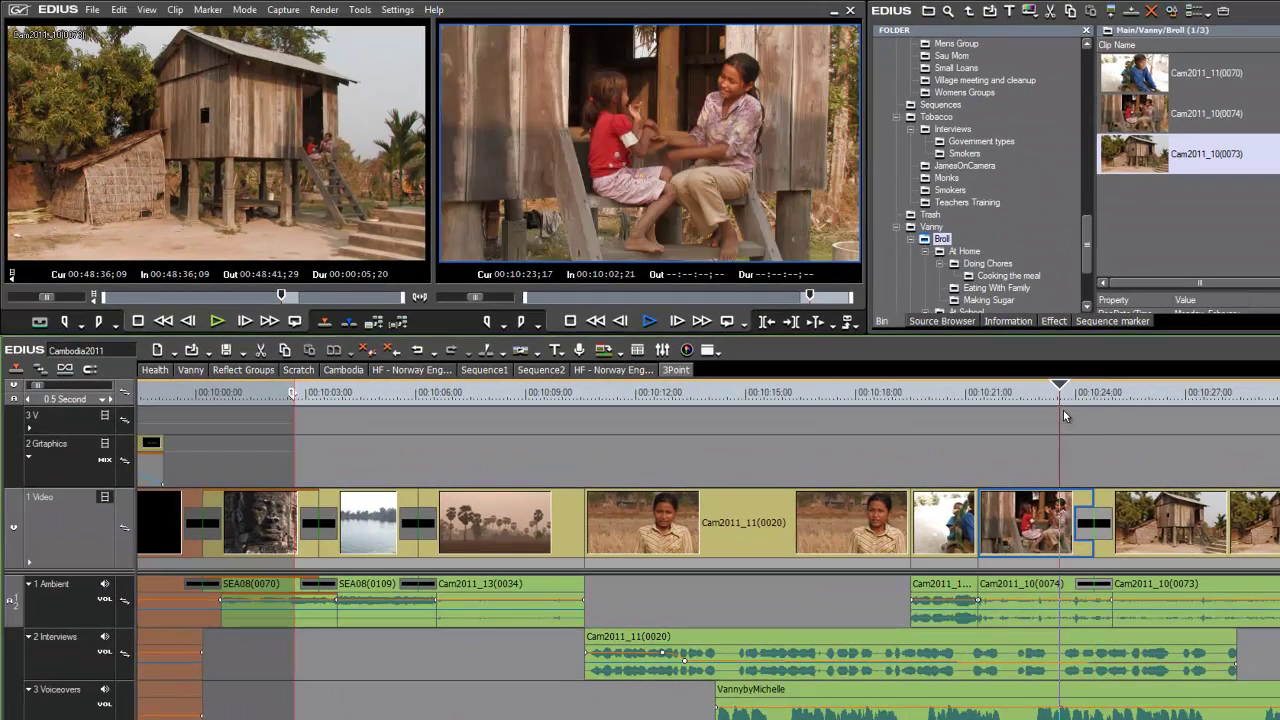
{"action": "key", "text": "space"}
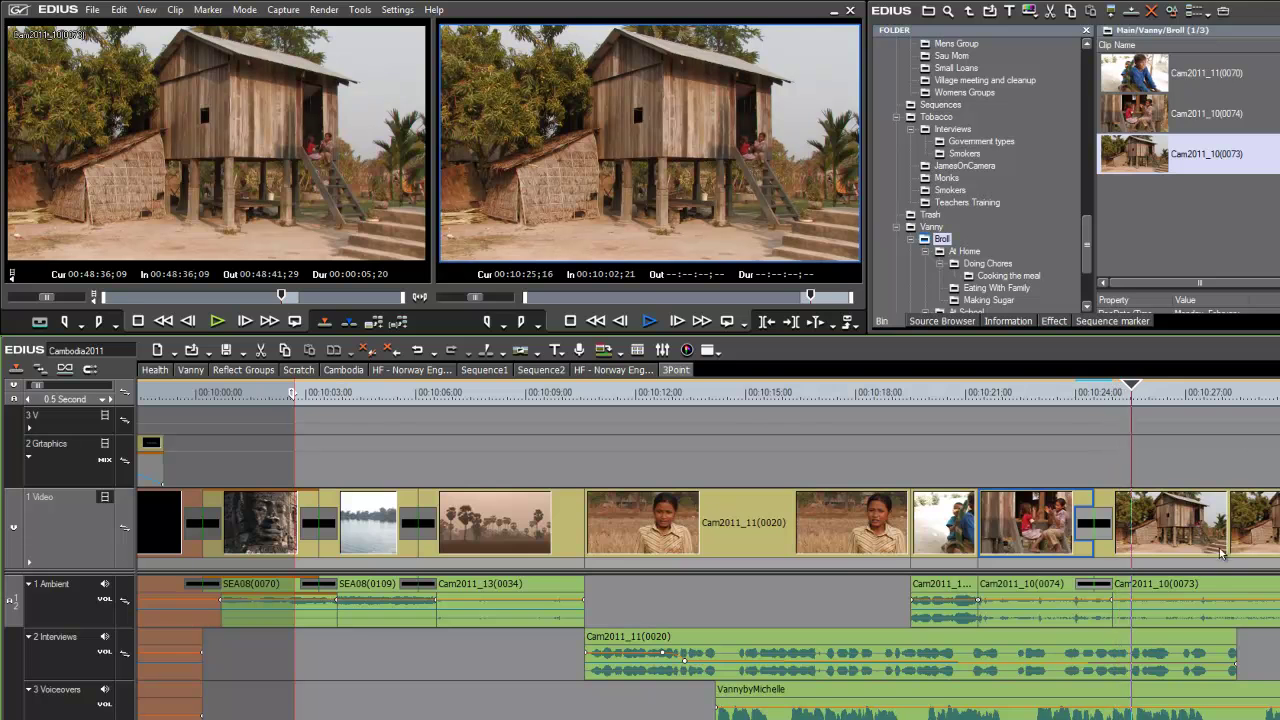
{"action": "key", "text": "space"}
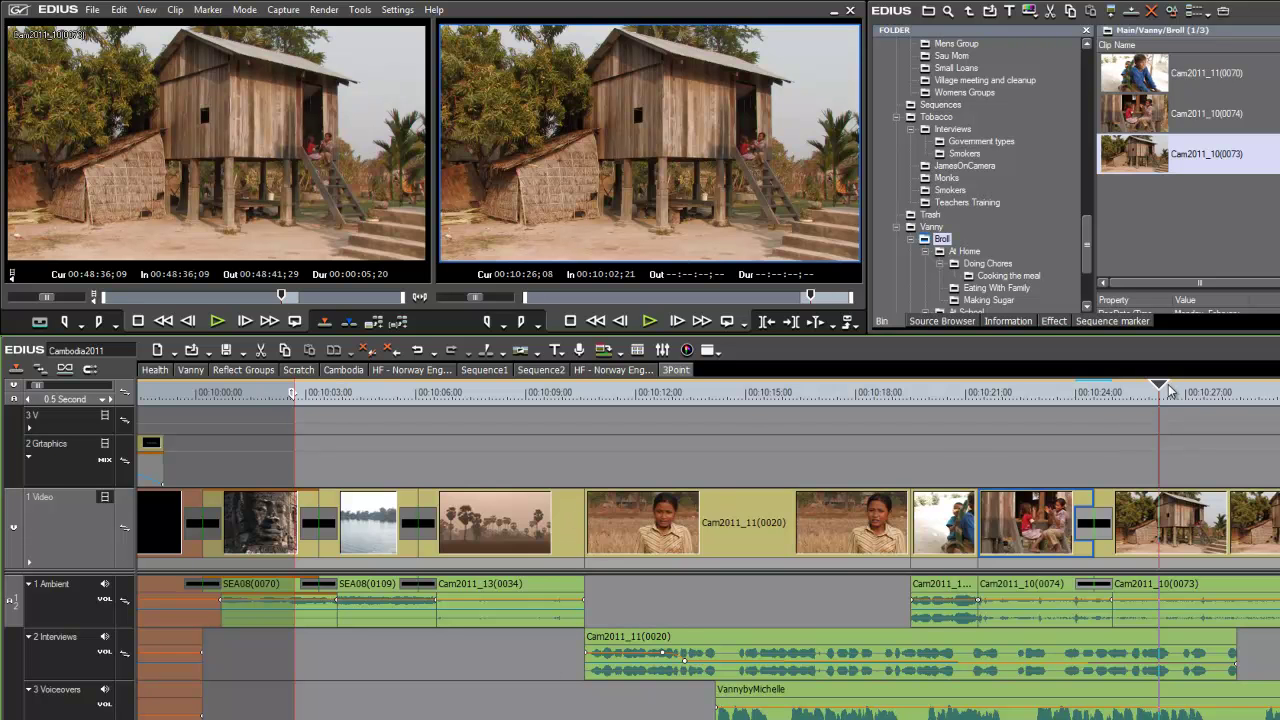
Open the Scenic bin under General Shots and load Cam2011_13(0020) in the player
{"action": "left_click_drag", "start_coordinate": [1170, 390], "coordinate": [591, 502]}
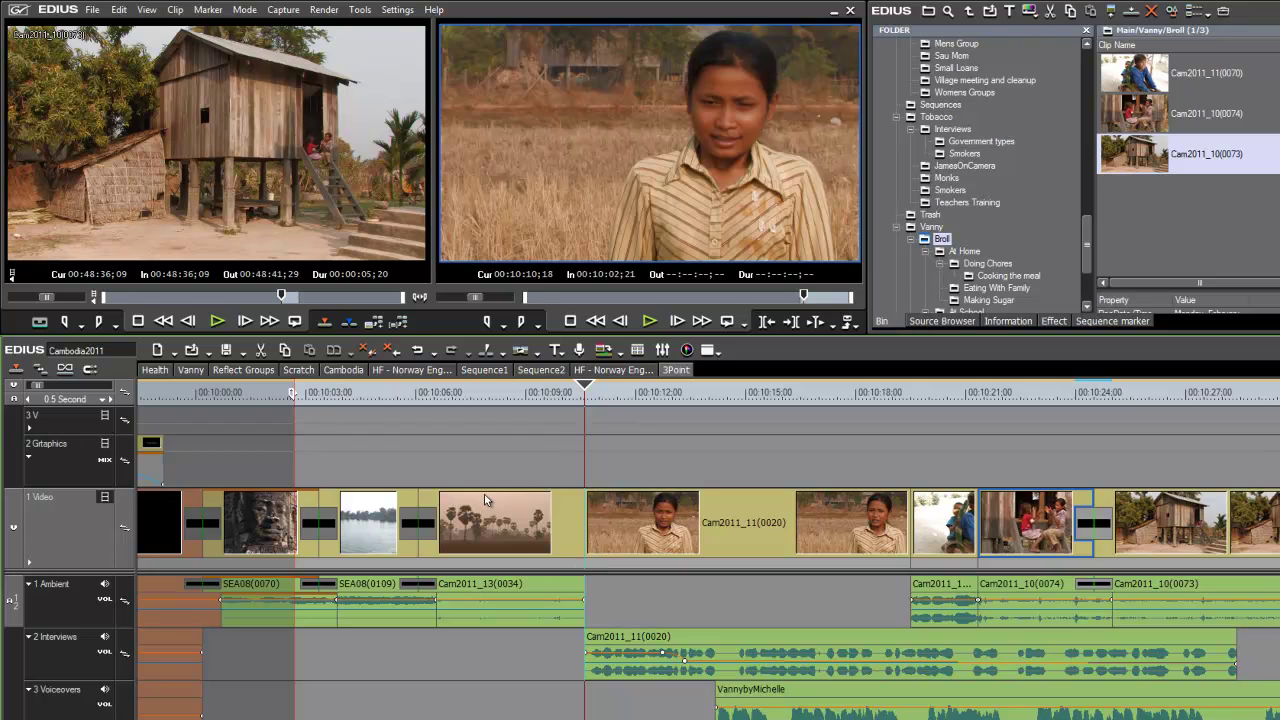
{"action": "left_click_drag", "start_coordinate": [505, 398], "coordinate": [451, 443]}
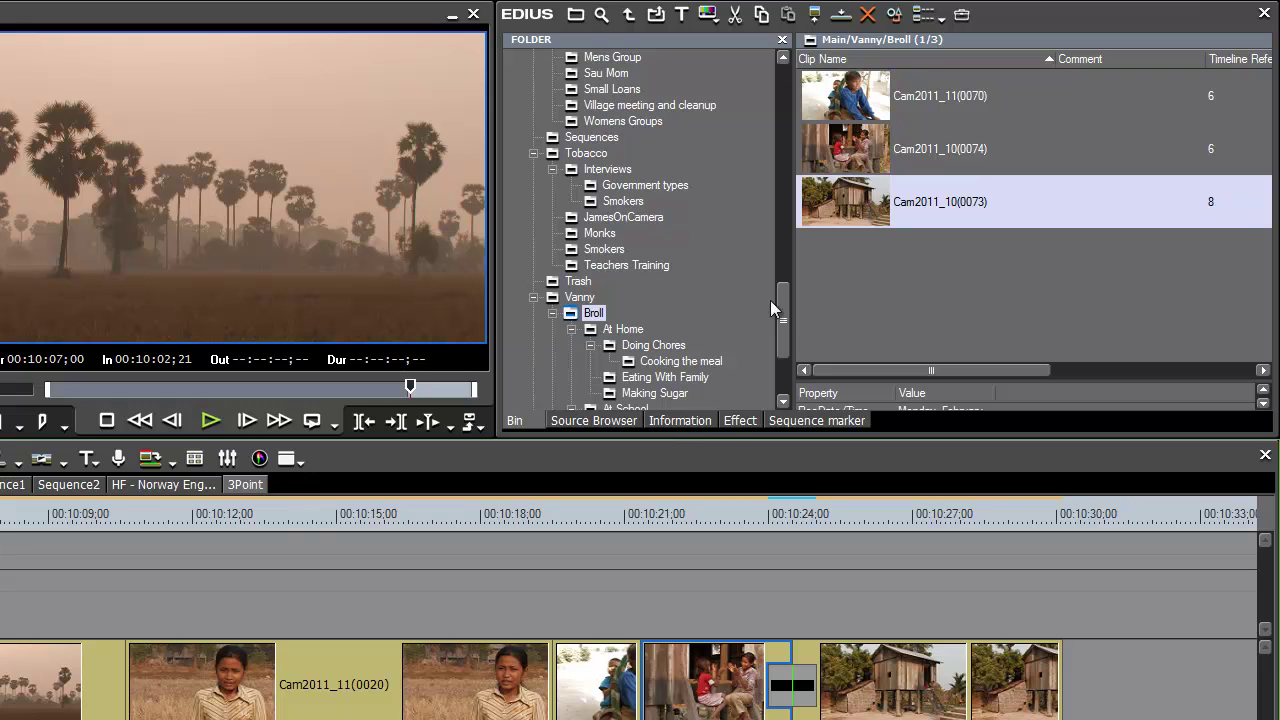
{"action": "left_click_drag", "start_coordinate": [780, 308], "coordinate": [785, 88]}
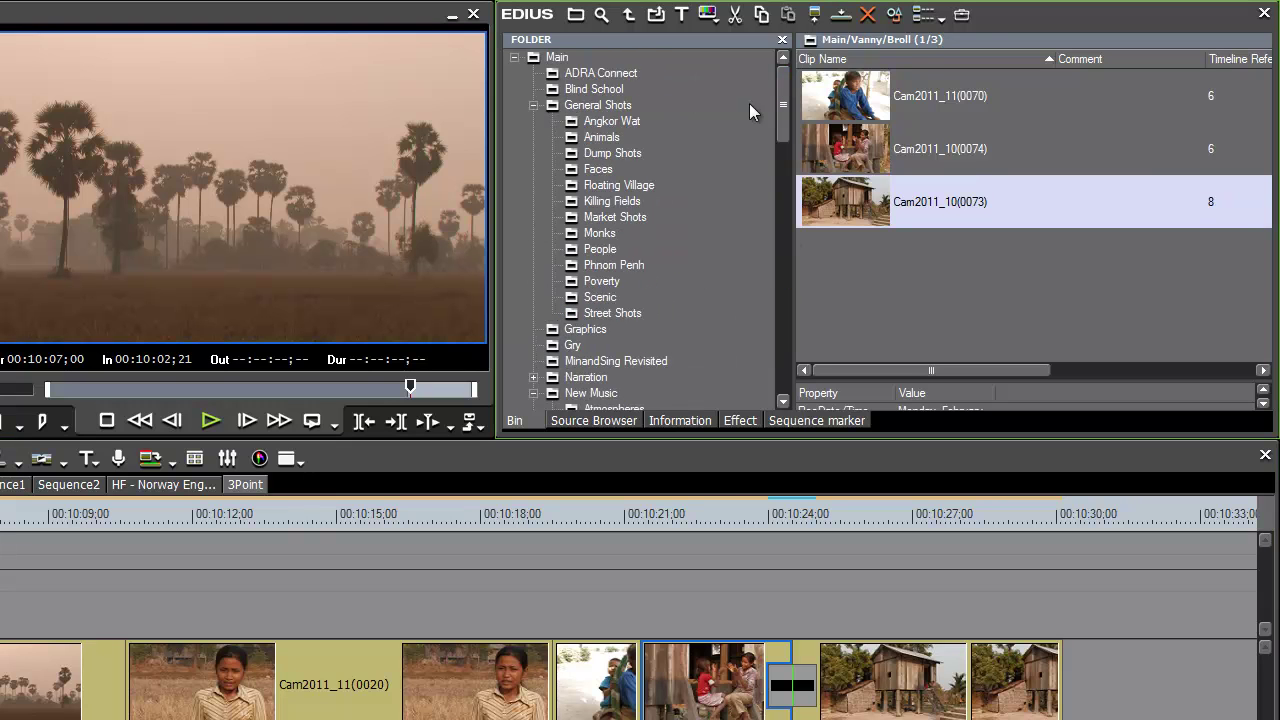
{"action": "left_click", "coordinate": [604, 299]}
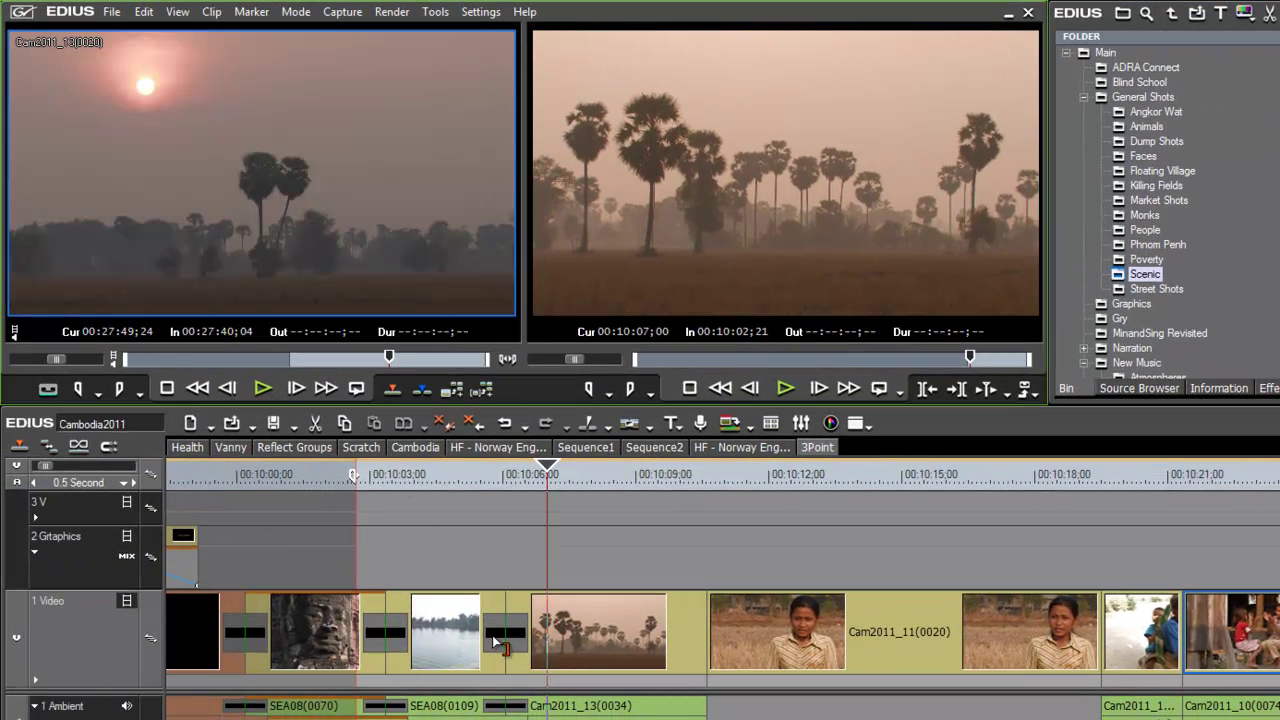
Delete Cam2011_13(0034) from 1 Video, leaving a gap before the Cam2011_11(0020) interview
{"action": "left_click", "coordinate": [612, 628]}
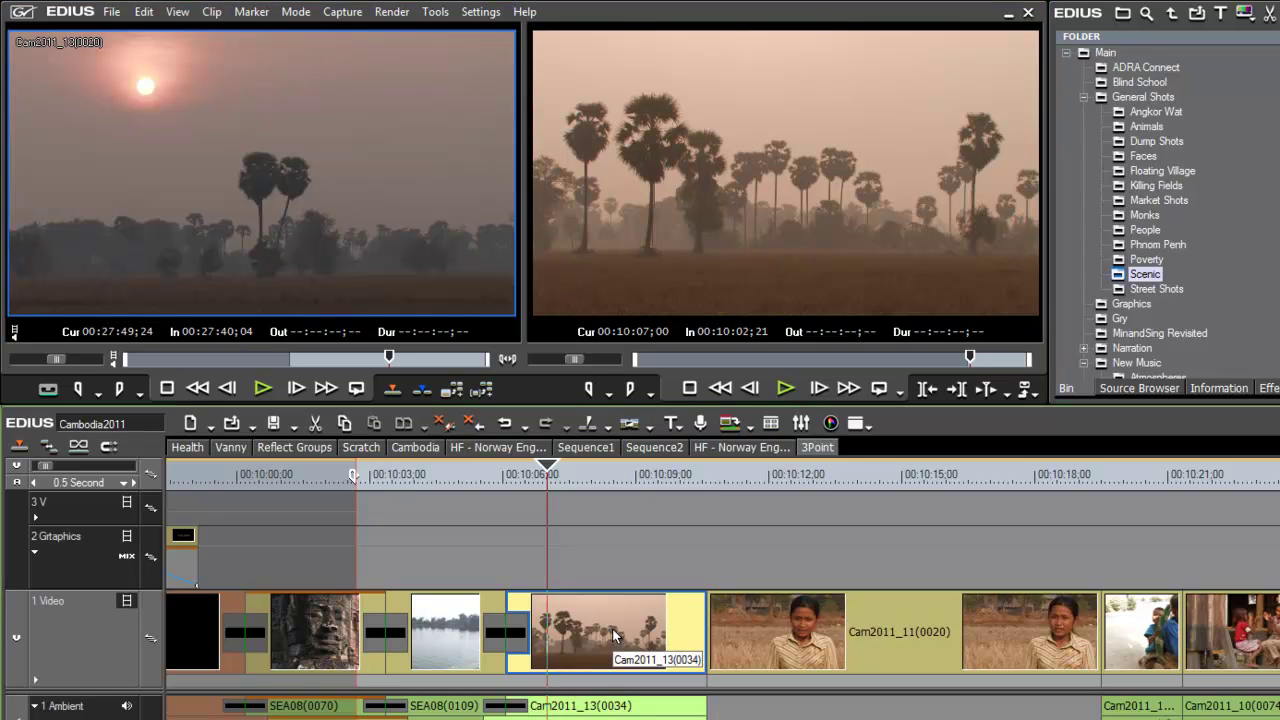
{"action": "key", "text": "Delete"}
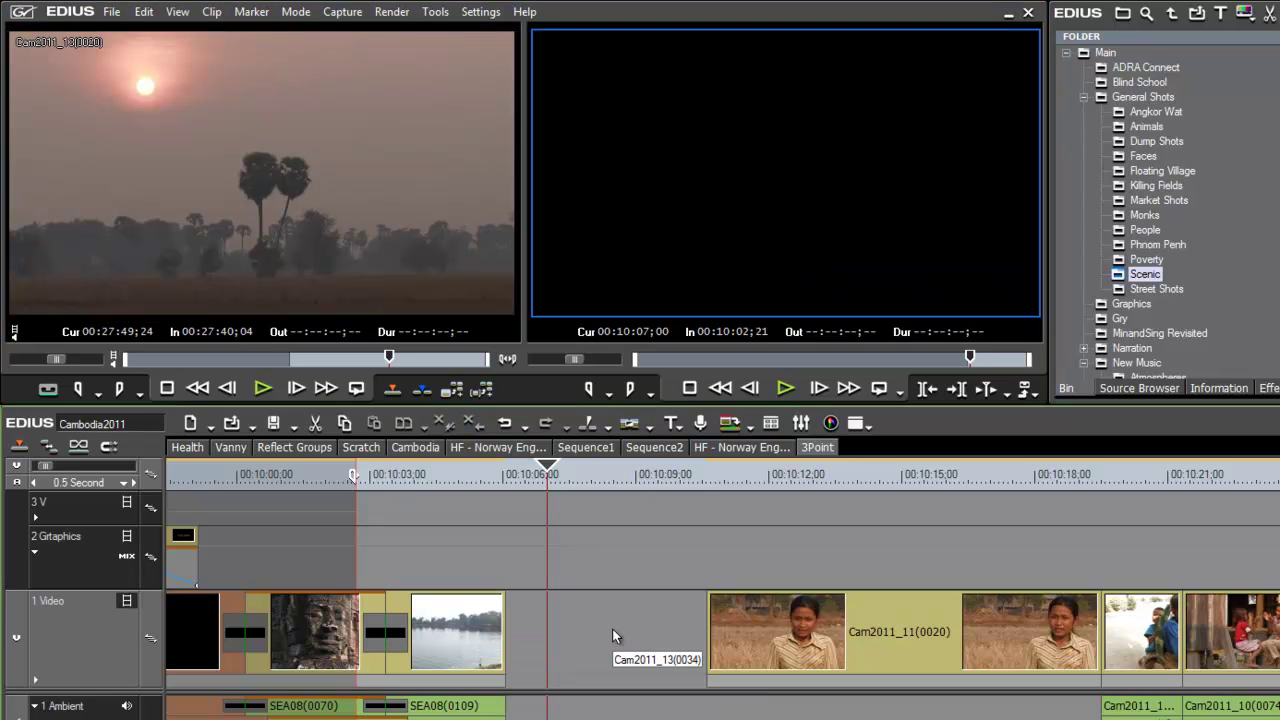
Mark Cam2011_13(0020) in the player from 00:27:42;00 to 00:27:46;25
{"action": "left_click_drag", "start_coordinate": [389, 358], "coordinate": [309, 386]}
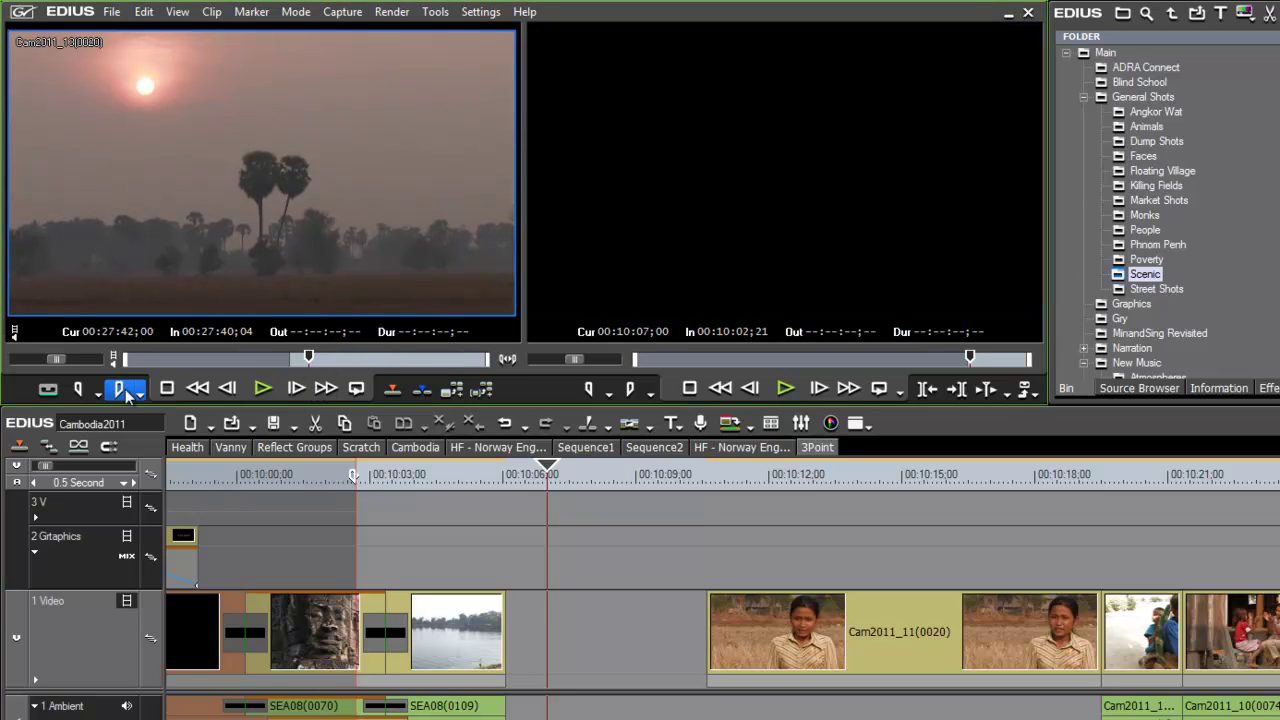
{"action": "left_click", "coordinate": [78, 389]}
{"action": "left_click_drag", "start_coordinate": [310, 356], "coordinate": [359, 368]}
{"action": "left_click", "coordinate": [119, 389]}
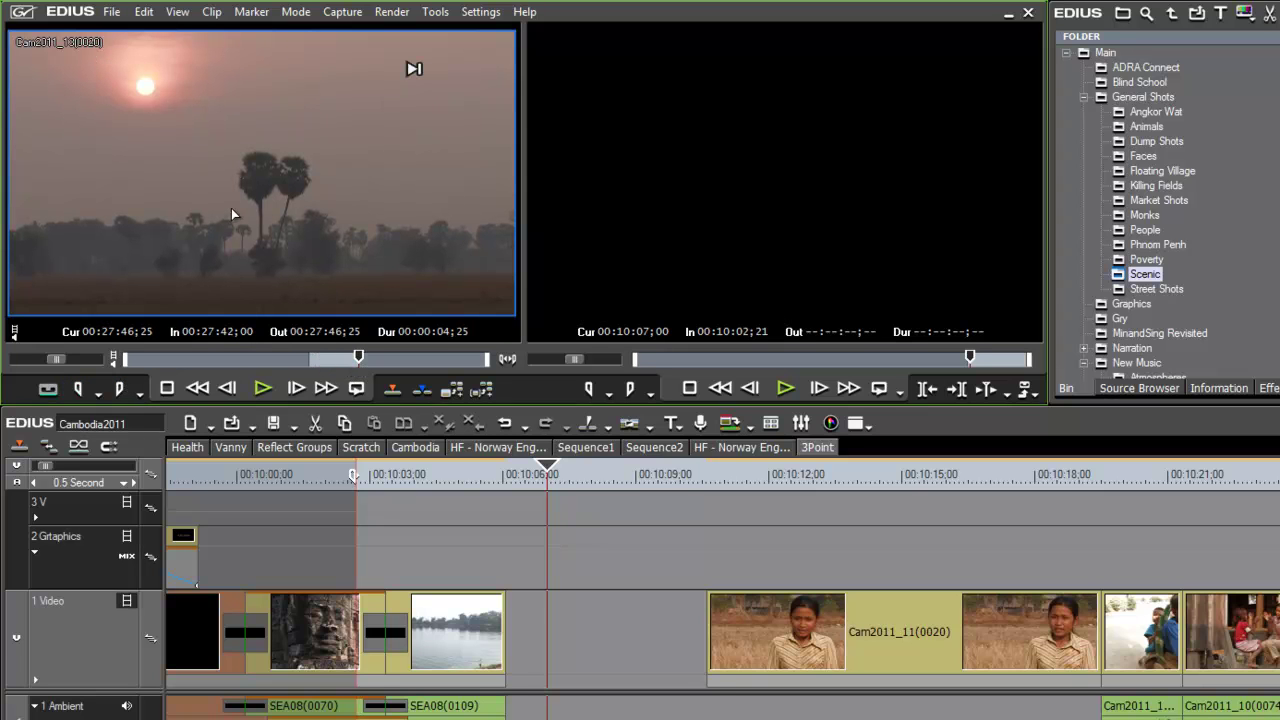
Try to drop the marked Cam2011_13(0020) segment into the gap after SEA08(0109) on 1 Video
{"action": "left_click", "coordinate": [511, 634]}
{"action": "mouse_move", "coordinate": [507, 629]}
{"action": "left_mouse_down"}
{"action": "mouse_move", "coordinate": [564, 626]}
{"action": "mouse_move", "coordinate": [482, 617]}
{"action": "mouse_move", "coordinate": [529, 617]}
{"action": "mouse_move", "coordinate": [507, 627]}
{"action": "left_mouse_up"}
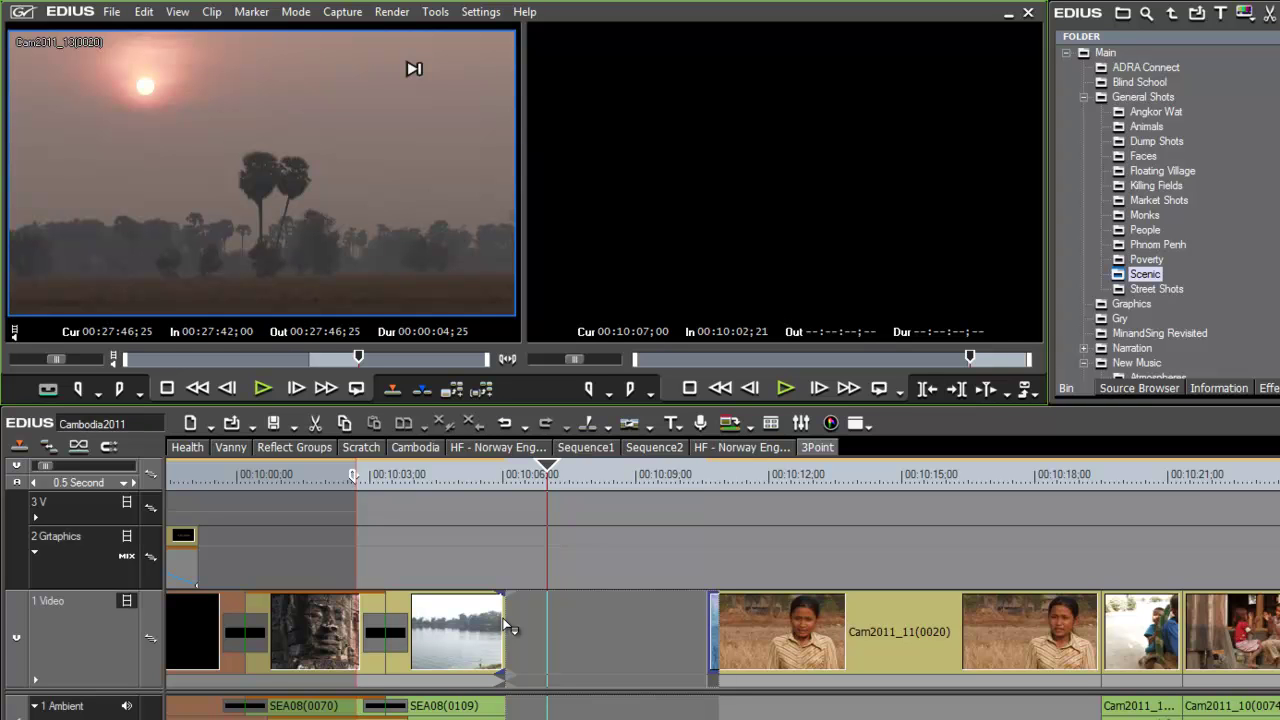
{"action": "mouse_move", "coordinate": [504, 620]}
{"action": "left_mouse_down"}
{"action": "mouse_move", "coordinate": [528, 620]}
{"action": "mouse_move", "coordinate": [513, 622]}
{"action": "left_mouse_up"}
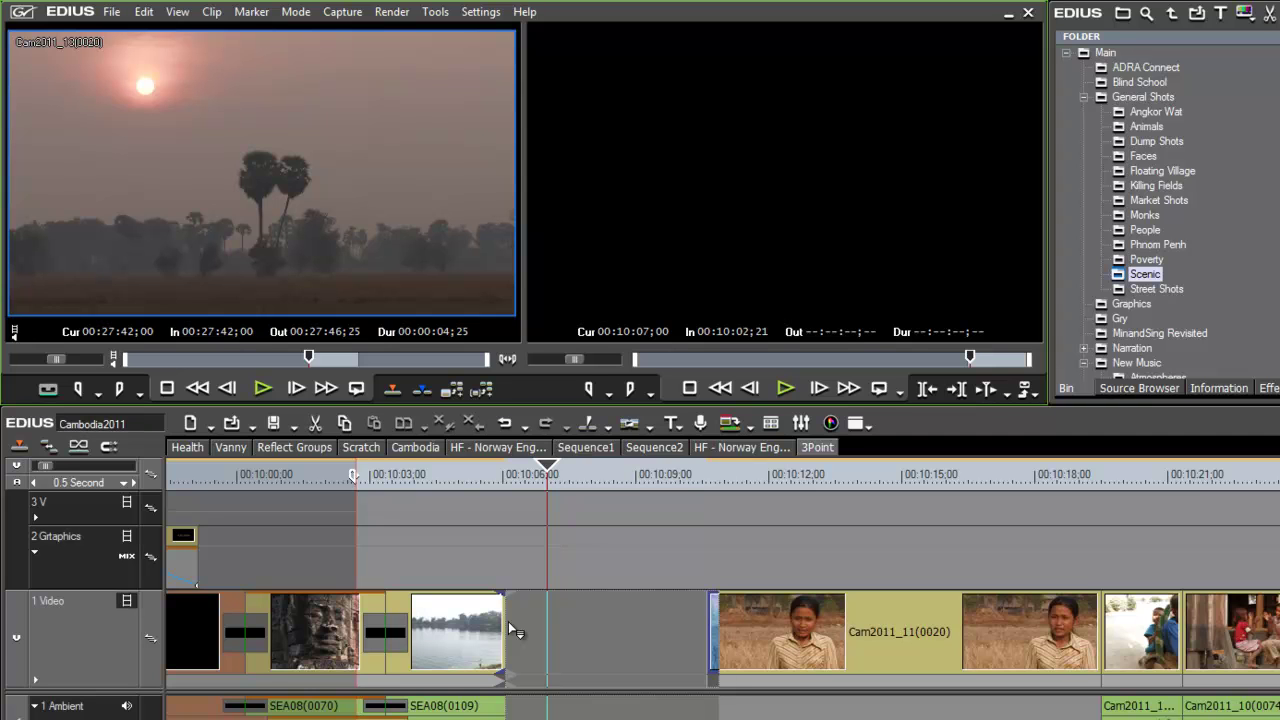
{"action": "left_click_drag", "start_coordinate": [508, 621], "coordinate": [238, 80]}
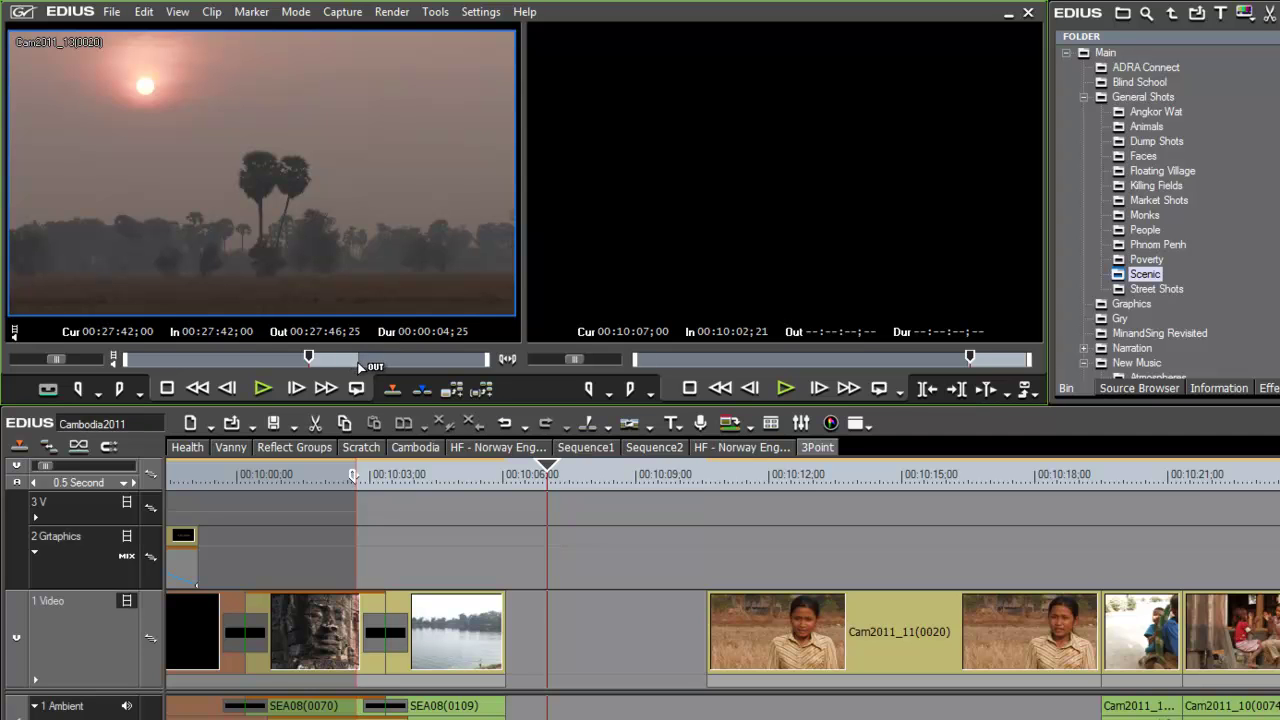
Move the source out point to 00:27:45;07, place Cam2011_13(0020) after SEA08(0109), and extend its end to the interview clip
{"action": "left_click_drag", "start_coordinate": [357, 362], "coordinate": [341, 363]}
{"action": "left_click_drag", "start_coordinate": [256, 155], "coordinate": [514, 632]}
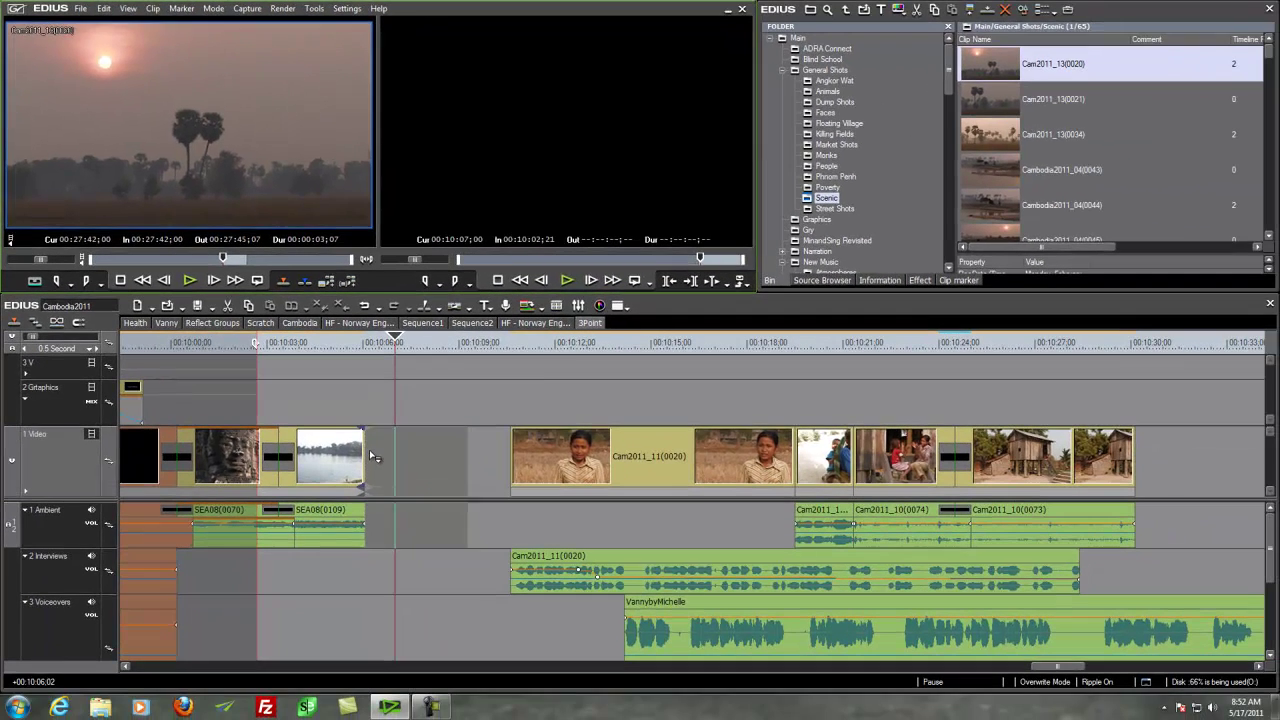
{"action": "left_click_drag", "start_coordinate": [372, 456], "coordinate": [372, 456]}
{"action": "left_click_drag", "start_coordinate": [467, 454], "coordinate": [512, 458]}
{"action": "left_click_drag", "start_coordinate": [407, 347], "coordinate": [417, 350]}
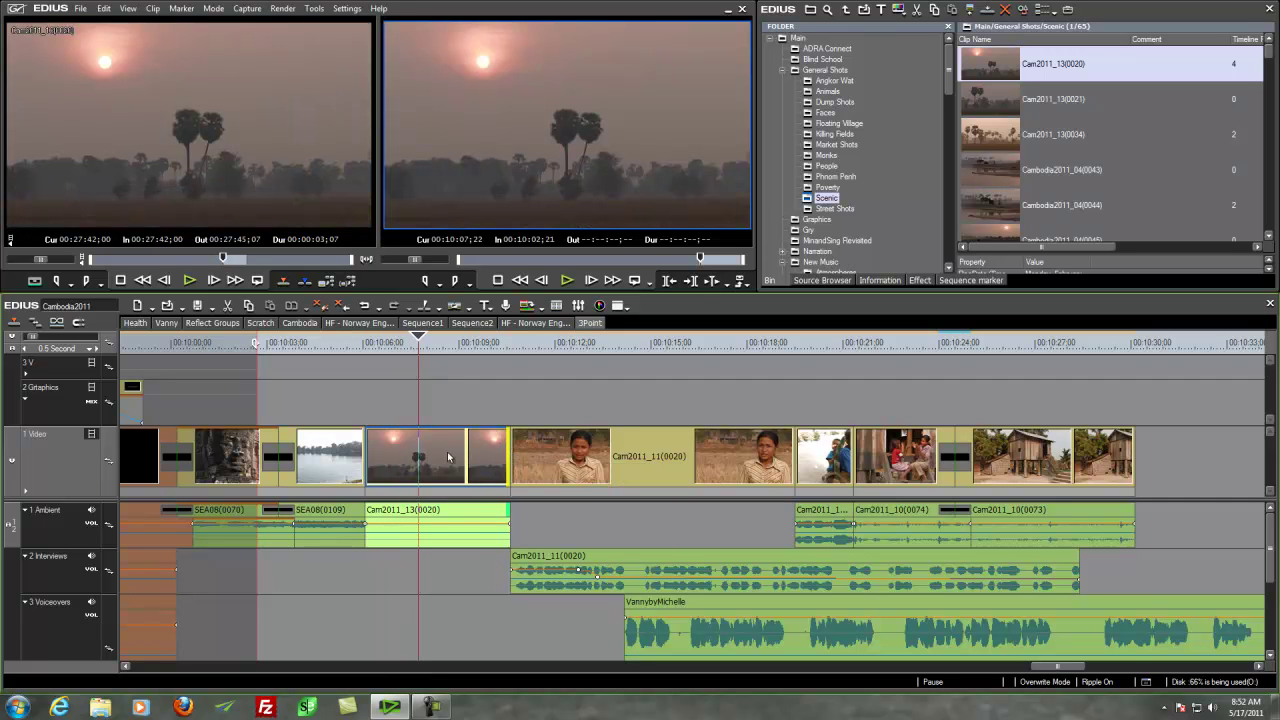
Delete the placed Cam2011_13(0020) clip, and undo the recent edits back to the original Cam2011_13(0034) clip and its transition
{"action": "left_click", "coordinate": [448, 455]}
{"action": "key", "text": "Delete"}
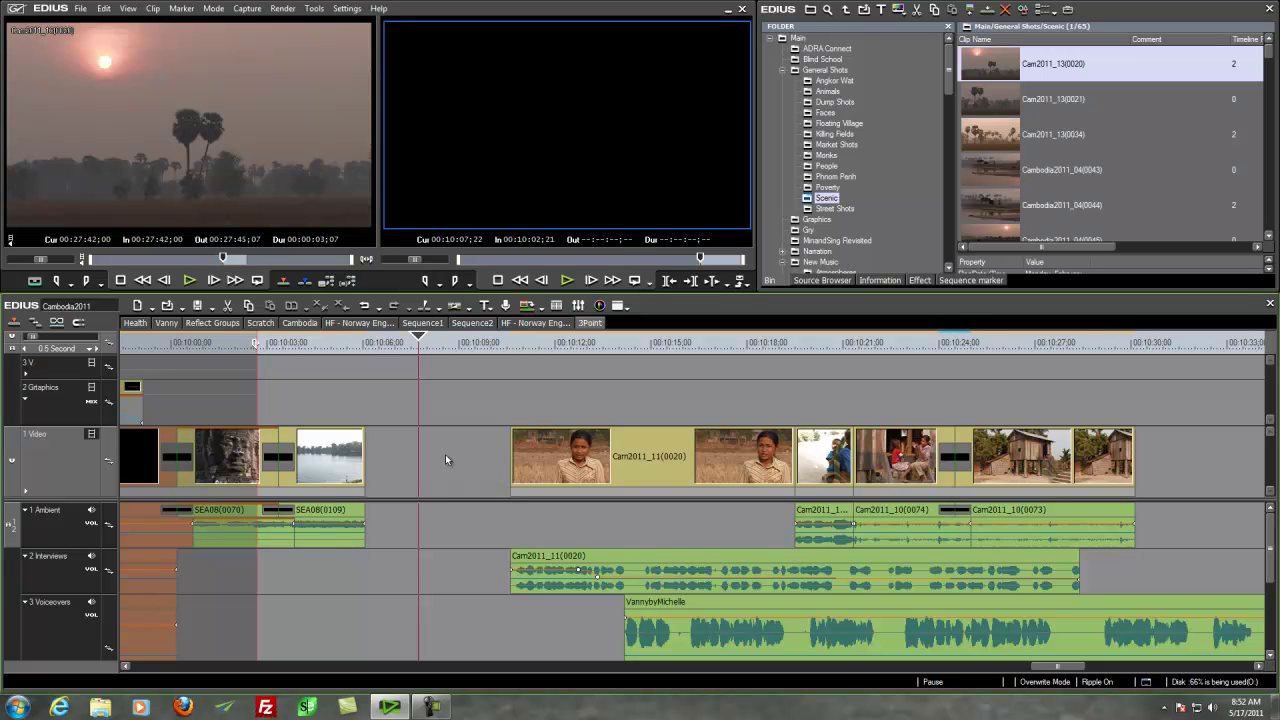
{"action": "key", "text": "ctrl+z"}
{"action": "key", "text": "ctrl+z"}
{"action": "key", "text": "ctrl+z"}
{"action": "key", "text": "ctrl+z"}
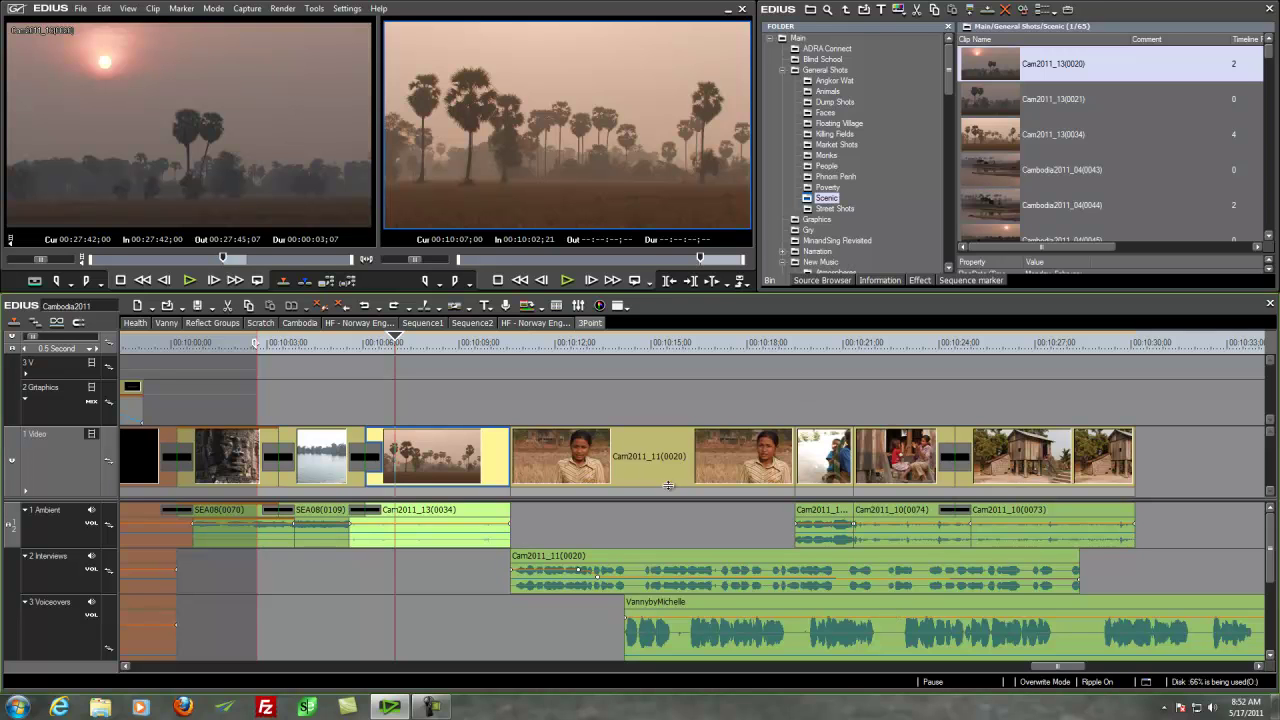
Mark the timeline range of Cam2011_13(0034) on 1 Video, with in at 00:10:06;02 and out at 00:10:10;18
{"action": "left_click_drag", "start_coordinate": [398, 345], "coordinate": [363, 354]}
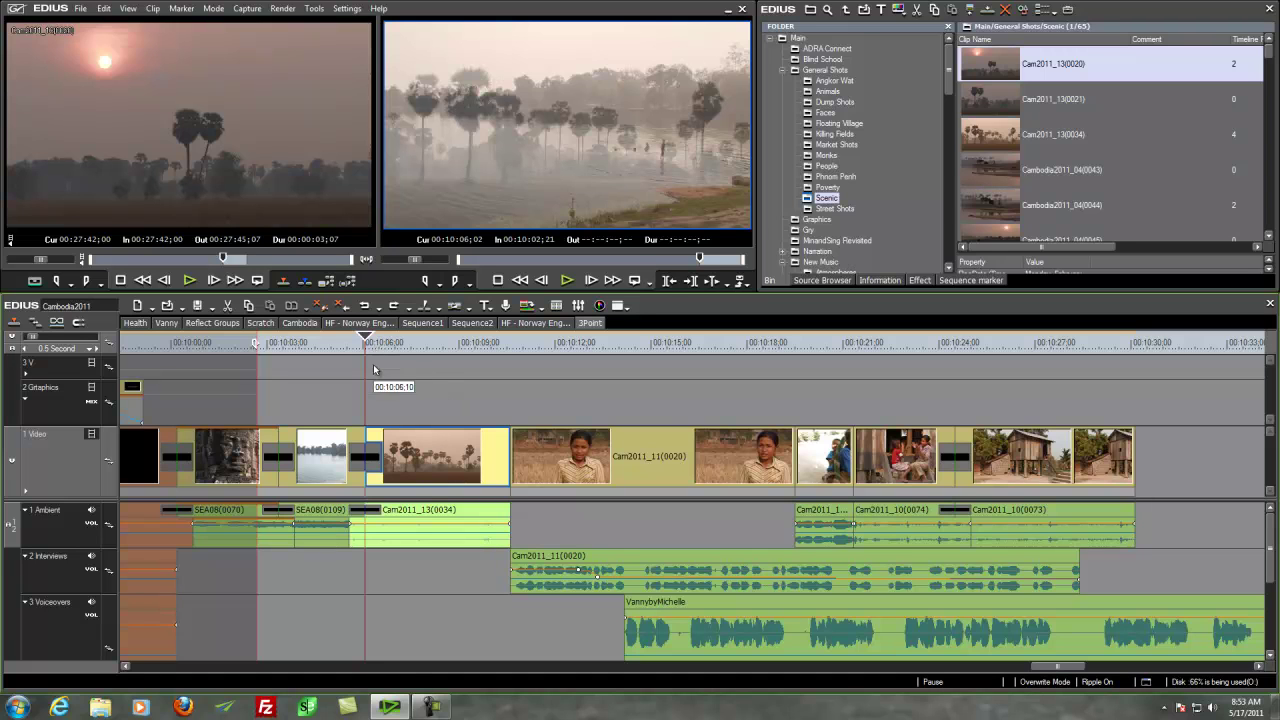
{"action": "key", "text": "i"}
{"action": "left_click_drag", "start_coordinate": [370, 338], "coordinate": [447, 364]}
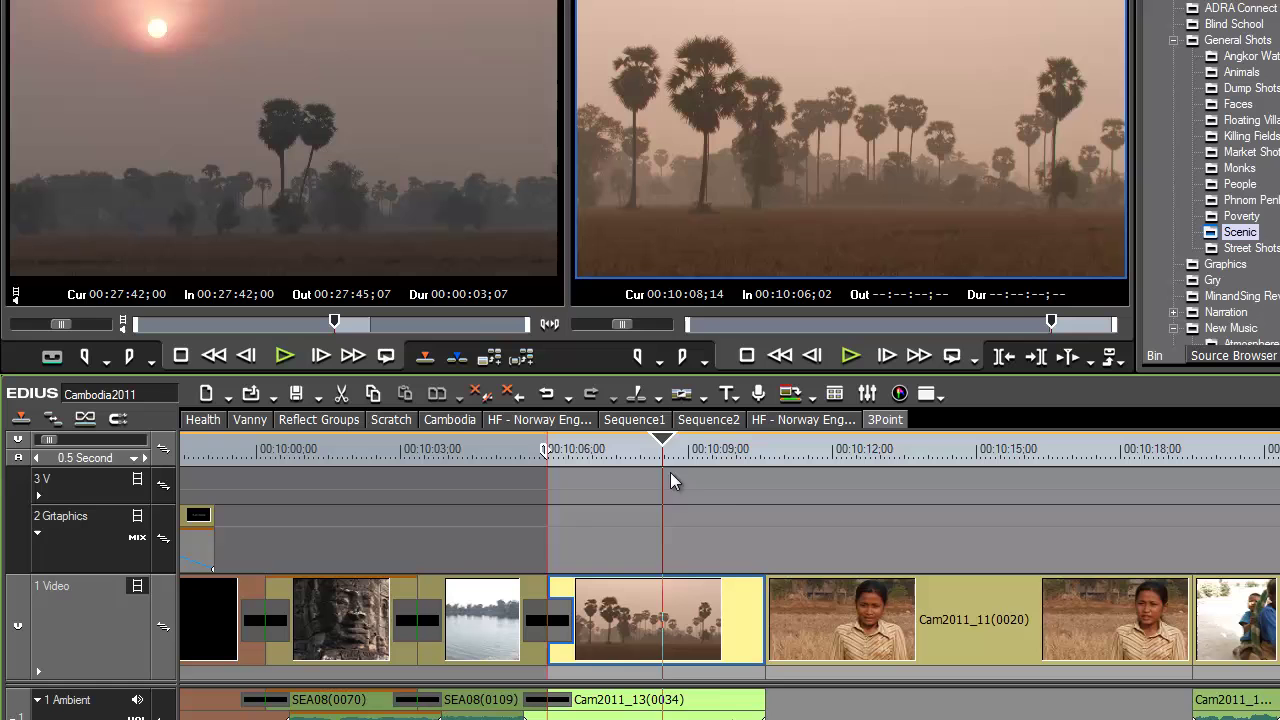
{"action": "left_click_drag", "start_coordinate": [671, 473], "coordinate": [773, 514]}
{"action": "key", "text": "o"}
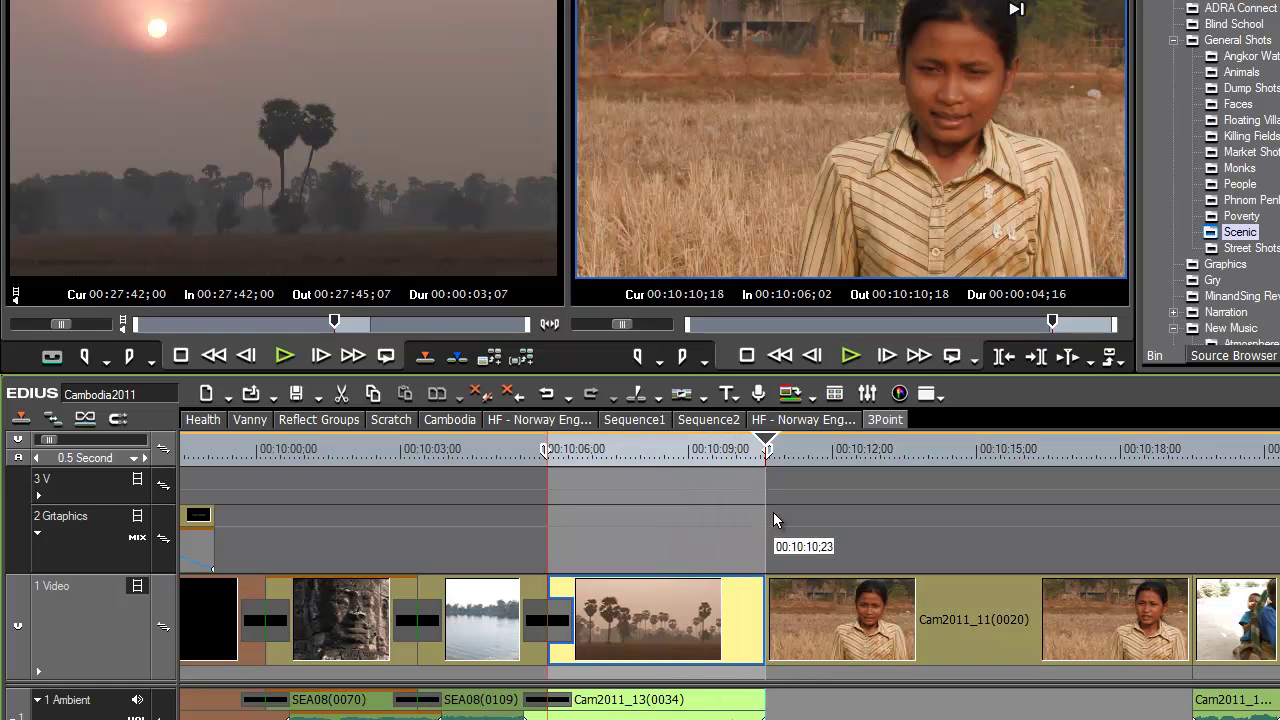
Clear the source out point of Cam2011_13(0020) and overwrite the marked timeline range with it
{"action": "left_click", "coordinate": [151, 359]}
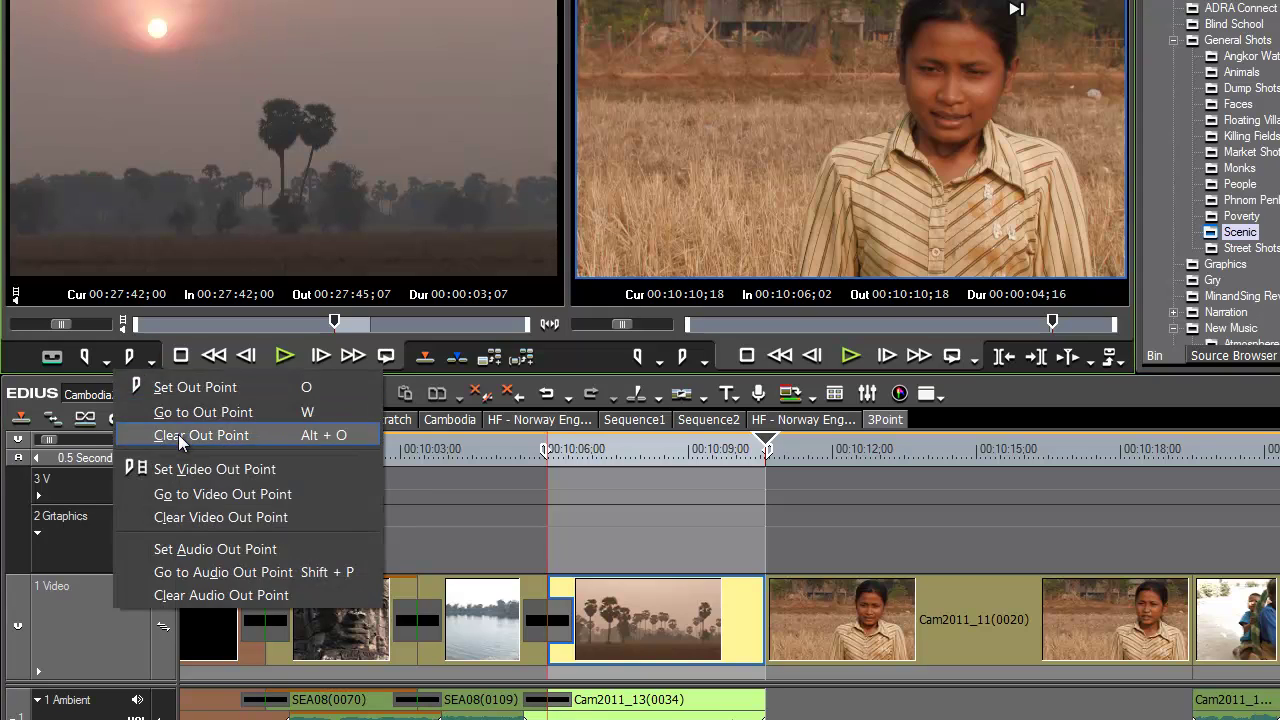
{"action": "left_click", "coordinate": [181, 436]}
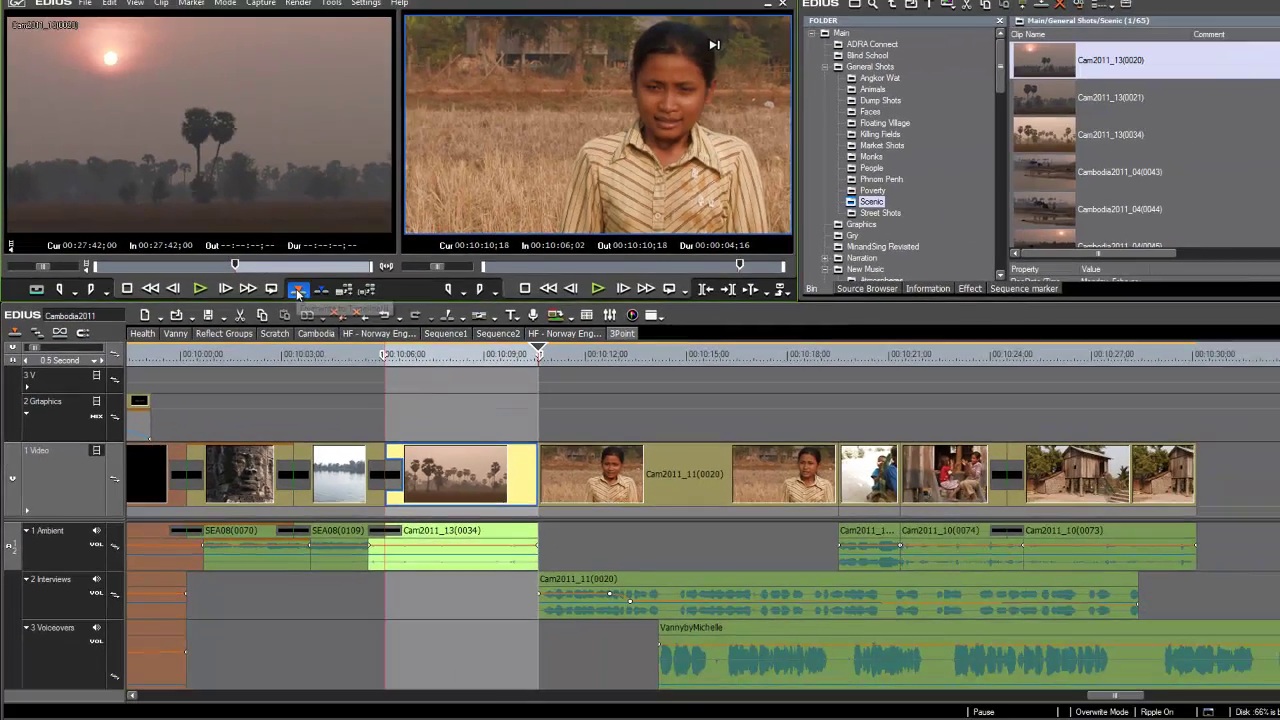
{"action": "left_click", "coordinate": [296, 288]}
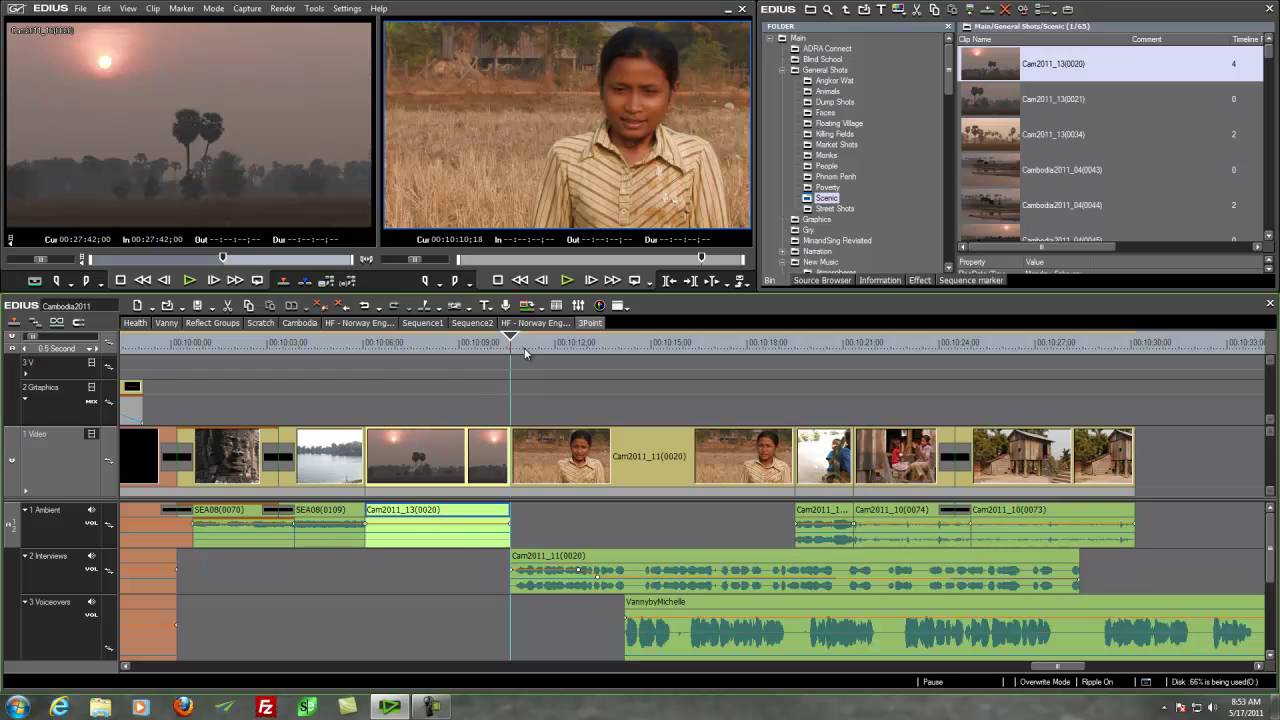
Add the default transition at the cuts before and after Cam2011_13(0020) on 1 Video
{"action": "left_click", "coordinate": [364, 348]}
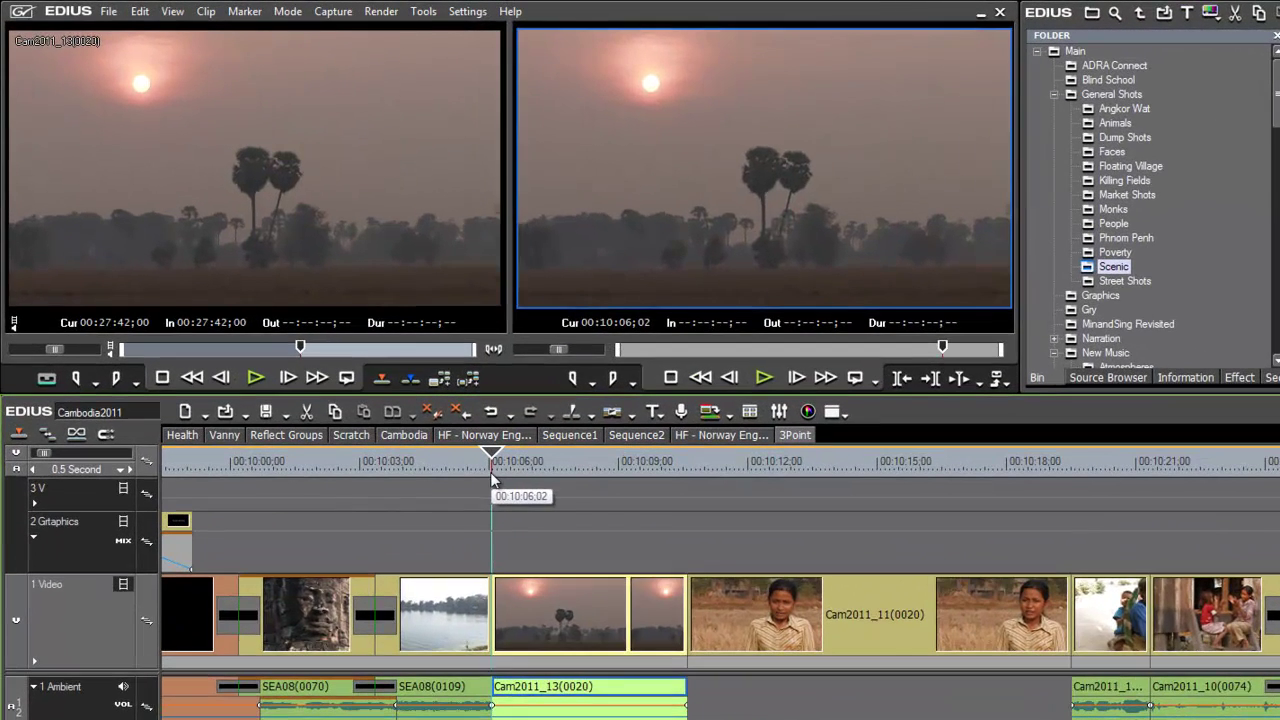
{"action": "key", "text": "ctrl+p"}
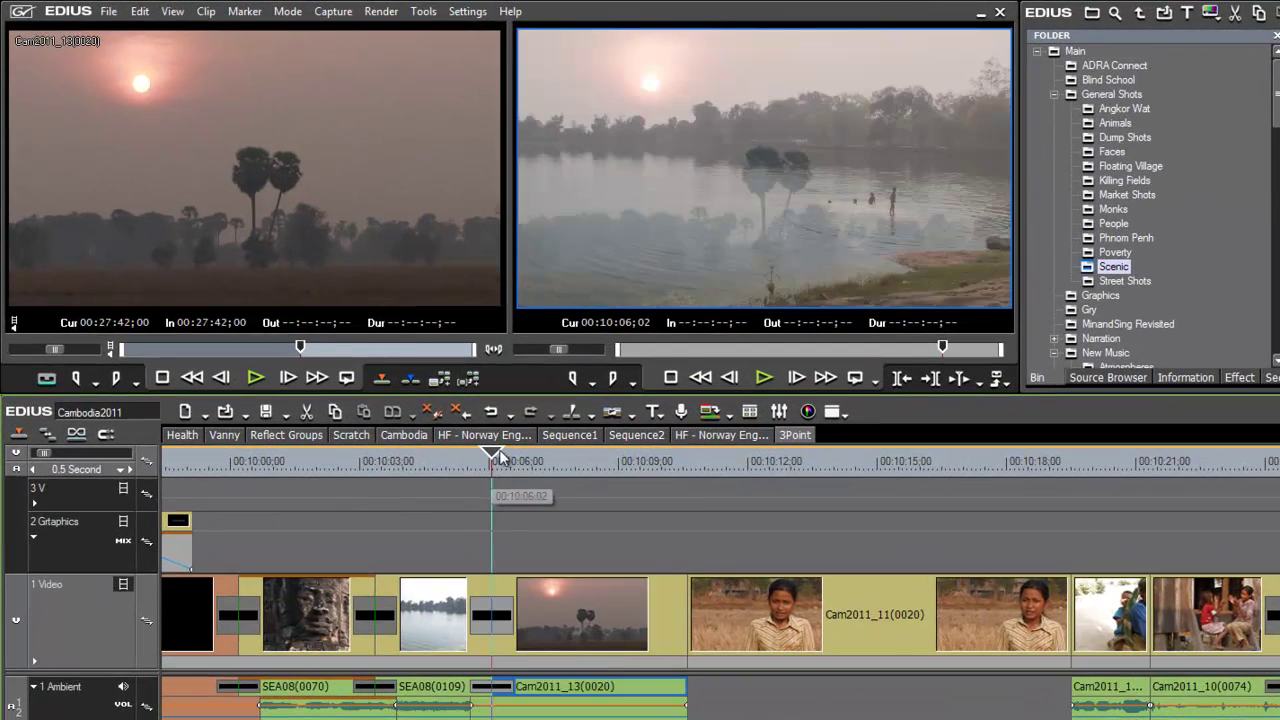
{"action": "left_click_drag", "start_coordinate": [441, 401], "coordinate": [609, 442]}
{"action": "left_click_drag", "start_coordinate": [687, 498], "coordinate": [704, 530]}
{"action": "key", "text": "a"}
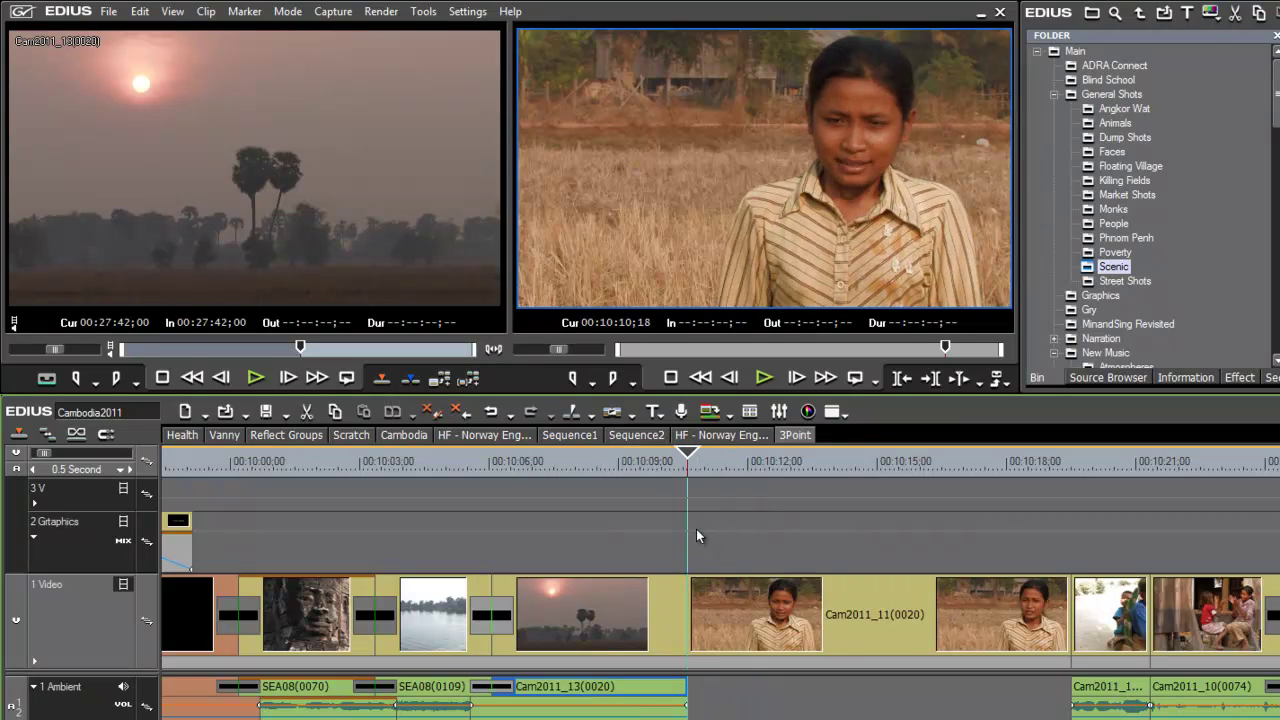
{"action": "key", "text": "ctrl+p"}
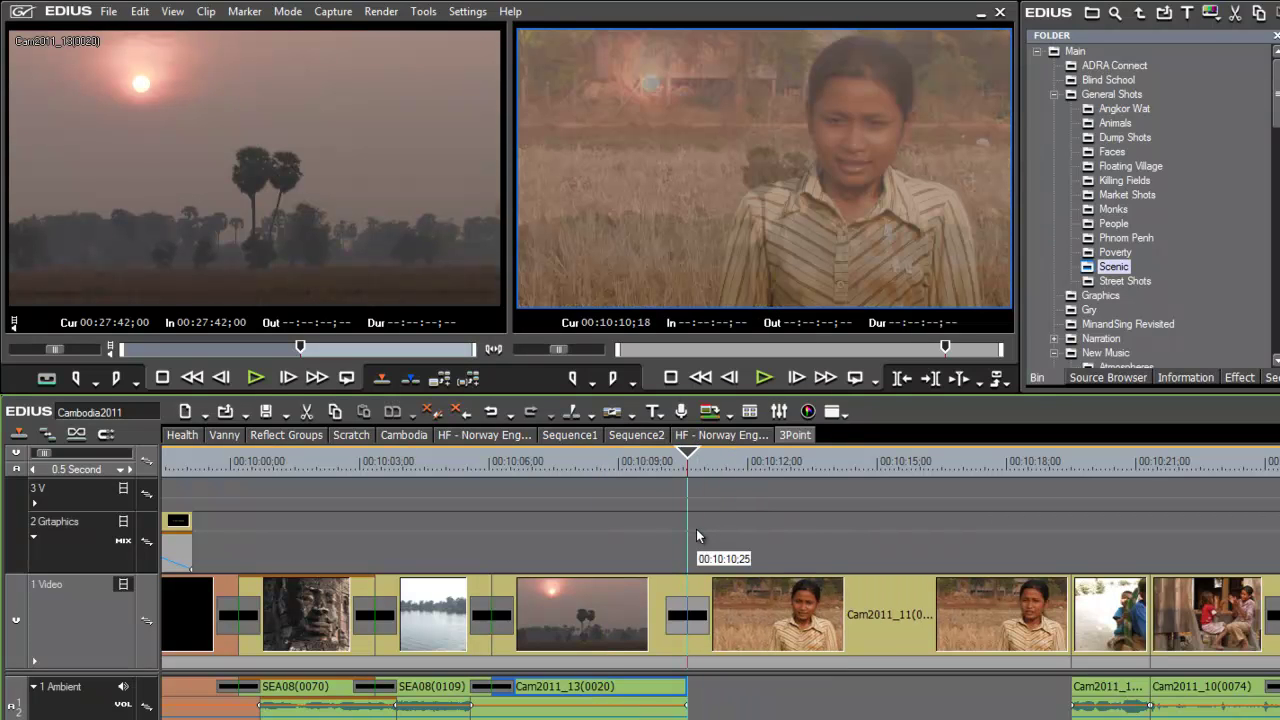